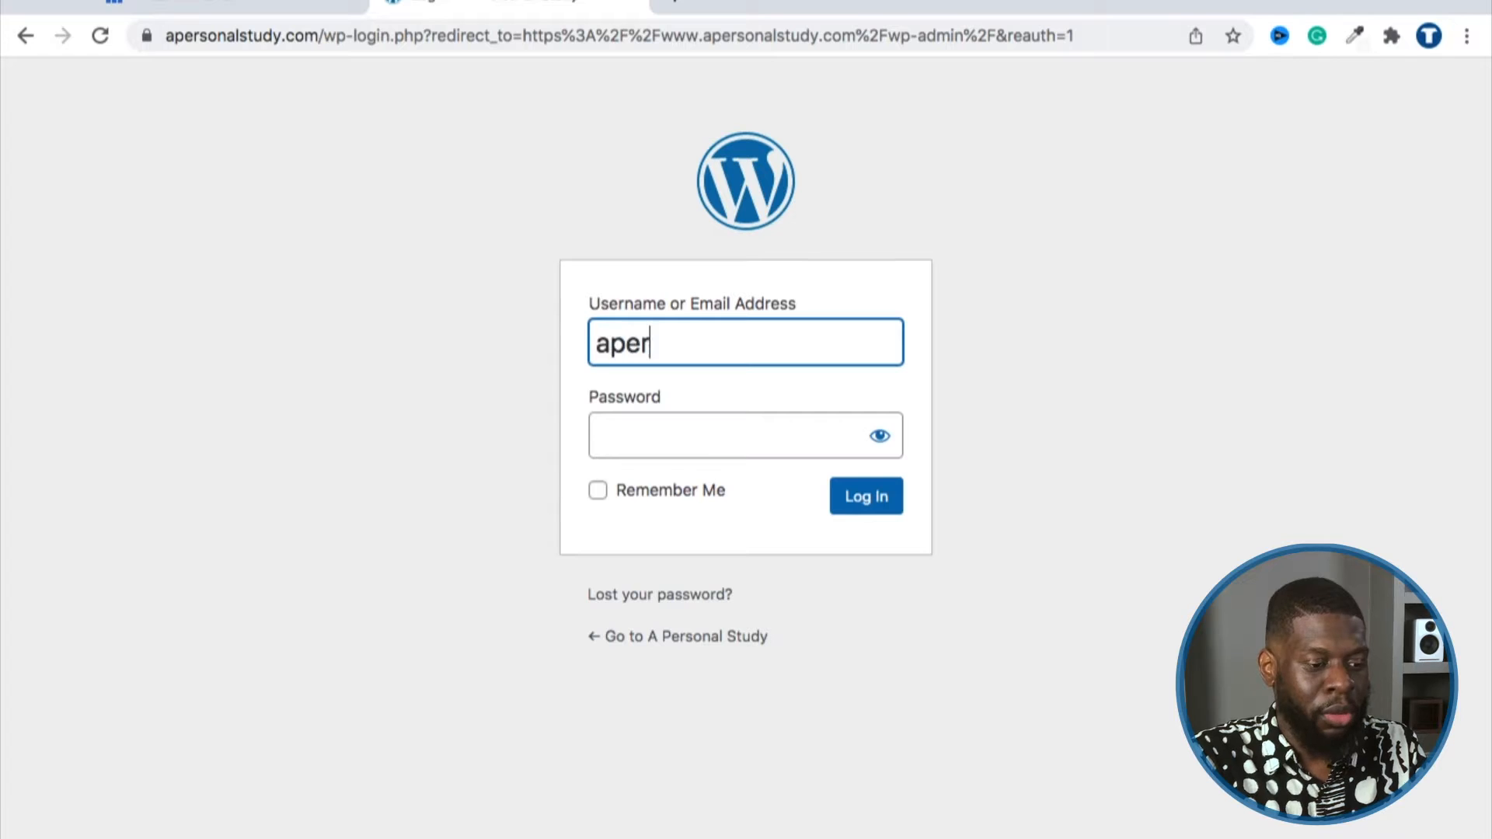
Step: Enter apersonalstudy as the username in the WordPress login form
{"action": "key", "text": "BackSpace"}
{"action": "key", "text": "BackSpace"}
{"action": "key", "text": "BackSpace"}
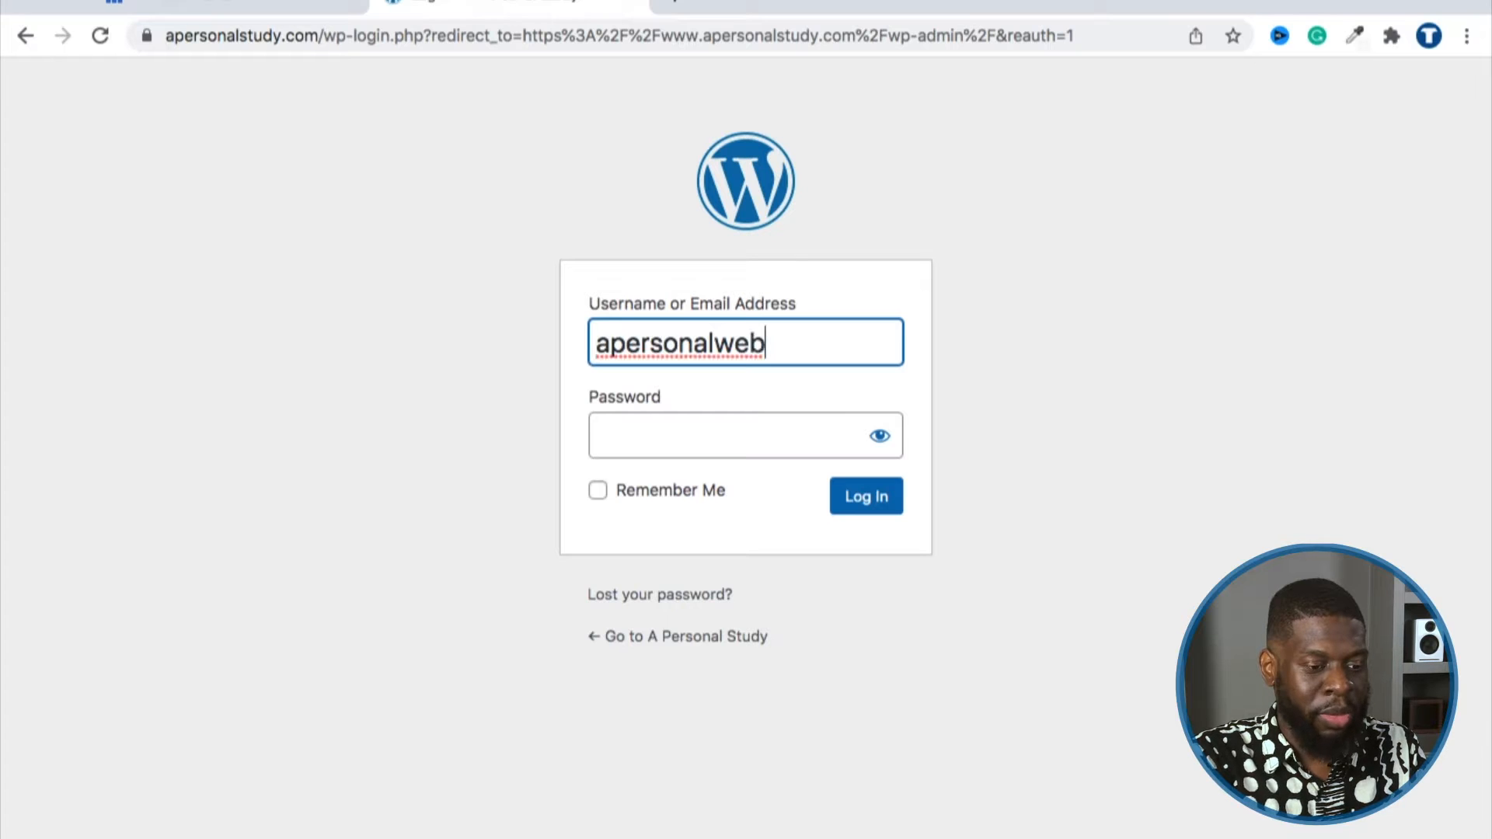
{"action": "type", "text": "s"}
{"action": "key", "text": "BackSpace"}
{"action": "key", "text": "BackSpace"}
{"action": "key", "text": "BackSpace"}
{"action": "key", "text": "BackSpace"}
{"action": "type", "text": "stud"}
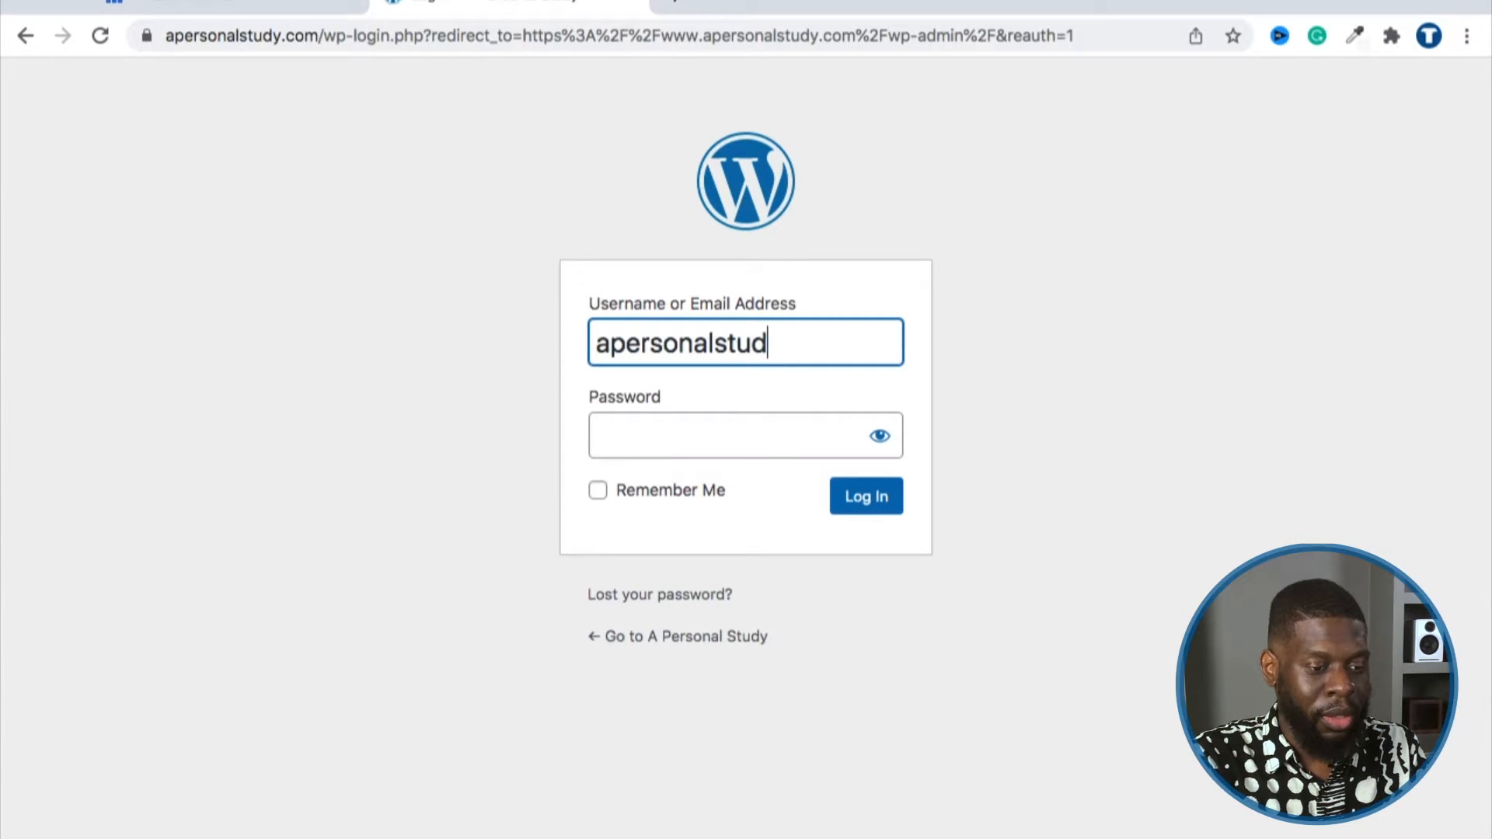
{"action": "type", "text": "y"}
{"action": "key", "text": "Tab"}
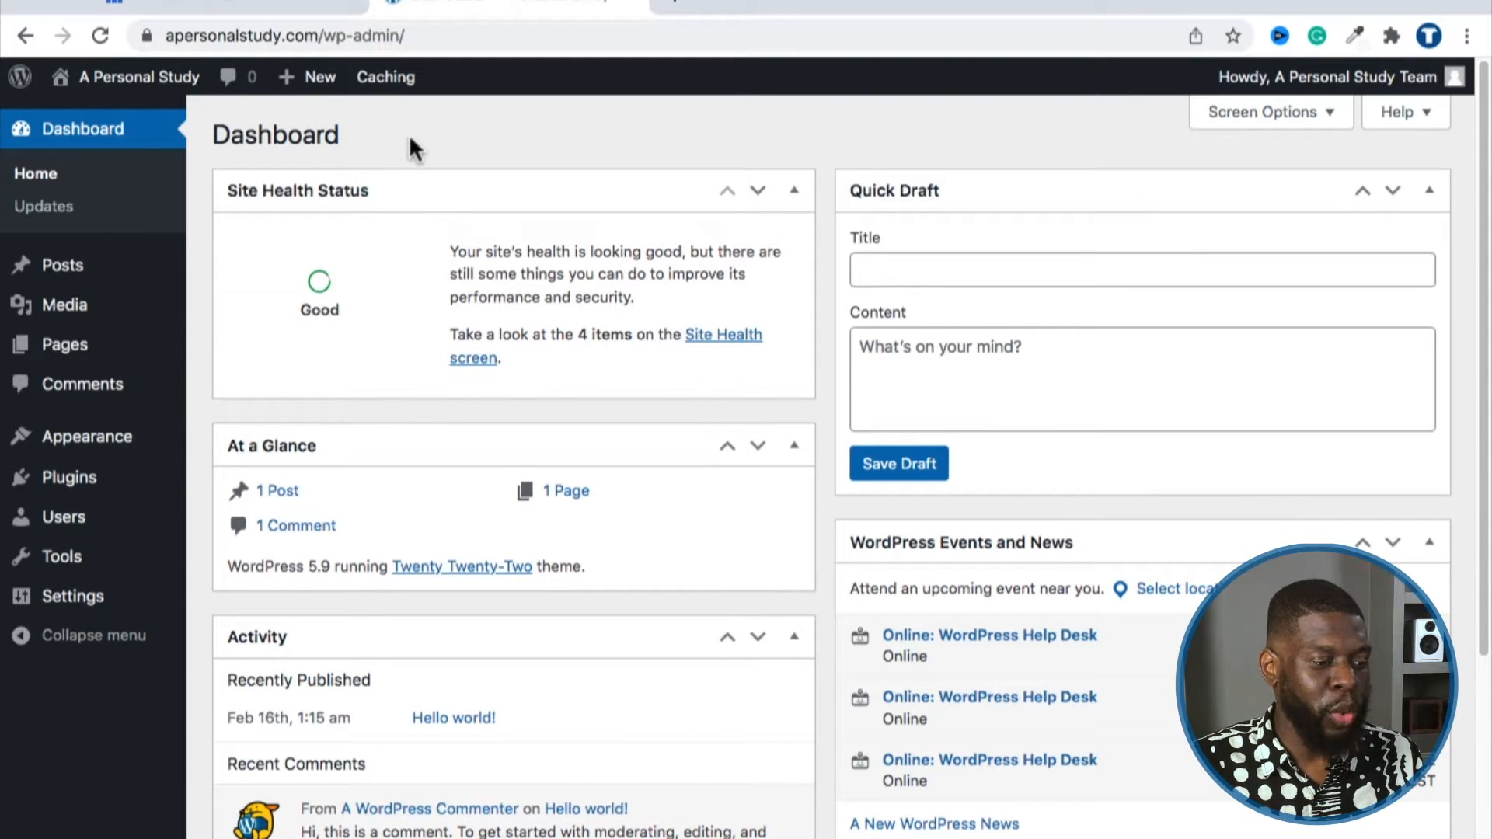
Step: Visit the live A Personal Study site from the dashboard and look over its homepage down to the footer
{"action": "mouse_move", "coordinate": [182, 84]}
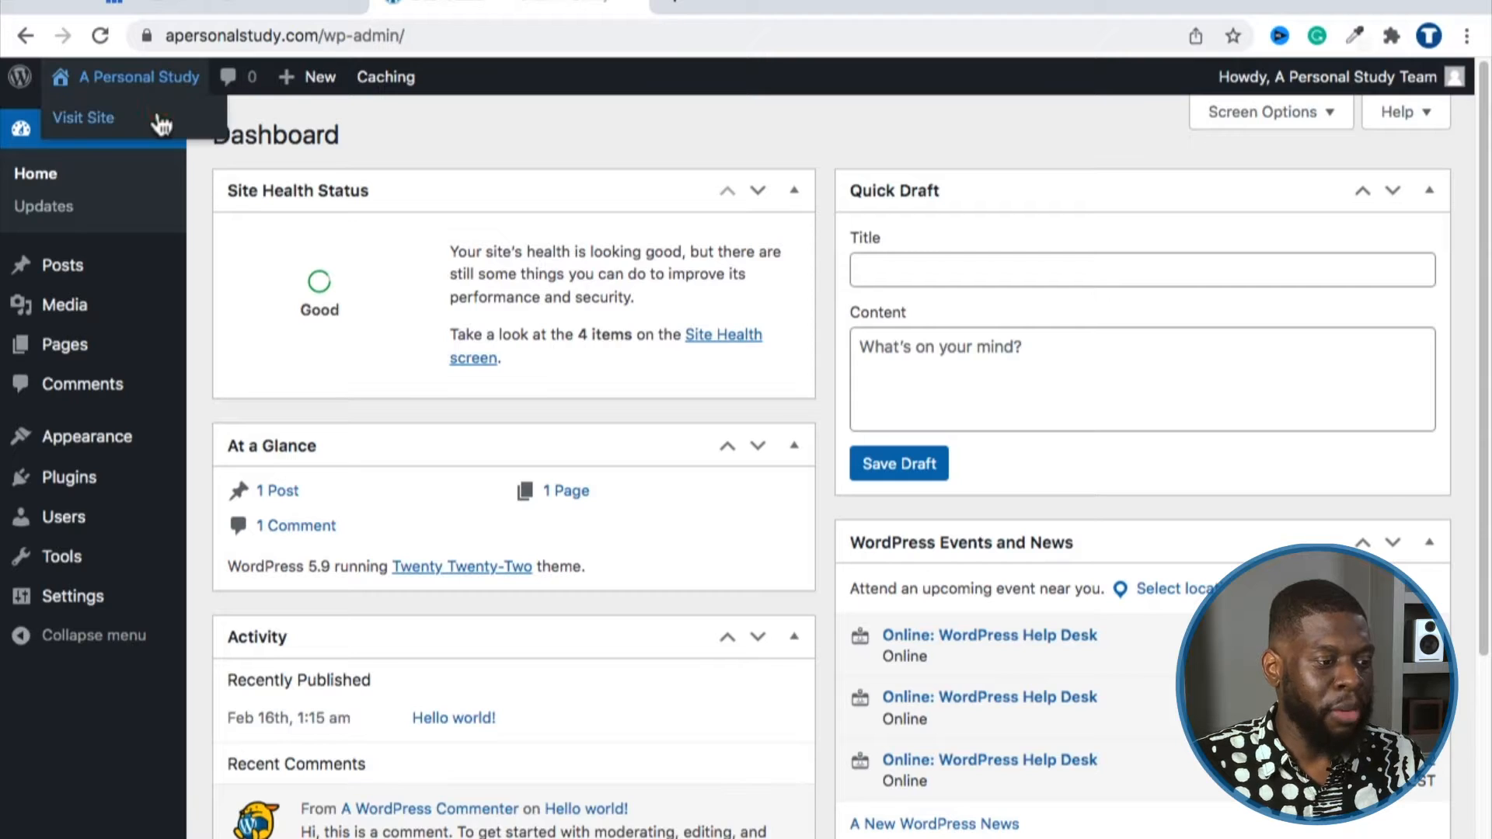
{"action": "left_click", "coordinate": [157, 117]}
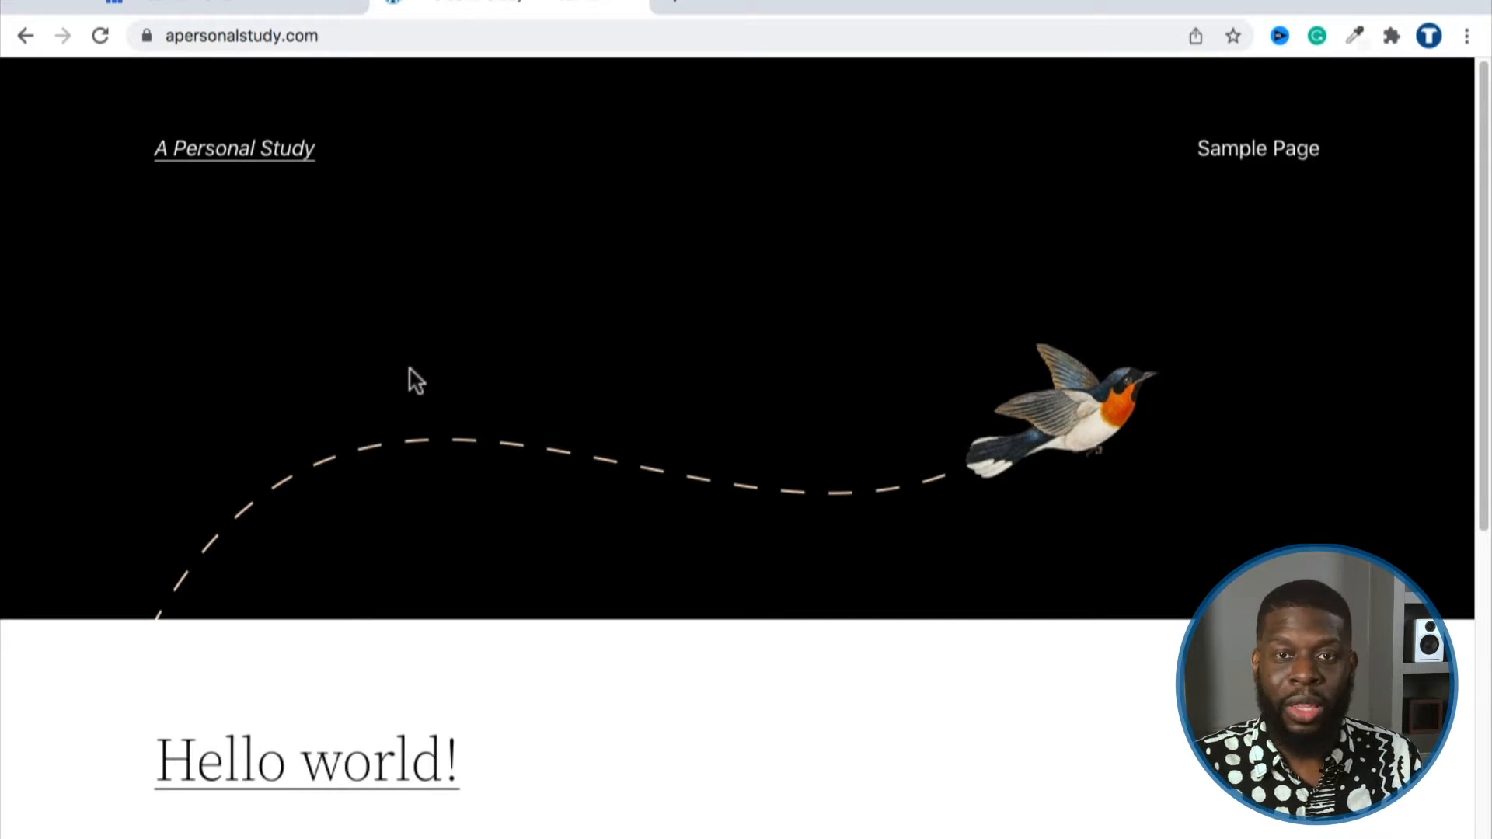
{"action": "scroll", "coordinate": [440, 425], "scroll_direction": "down", "scroll_amount": 7}
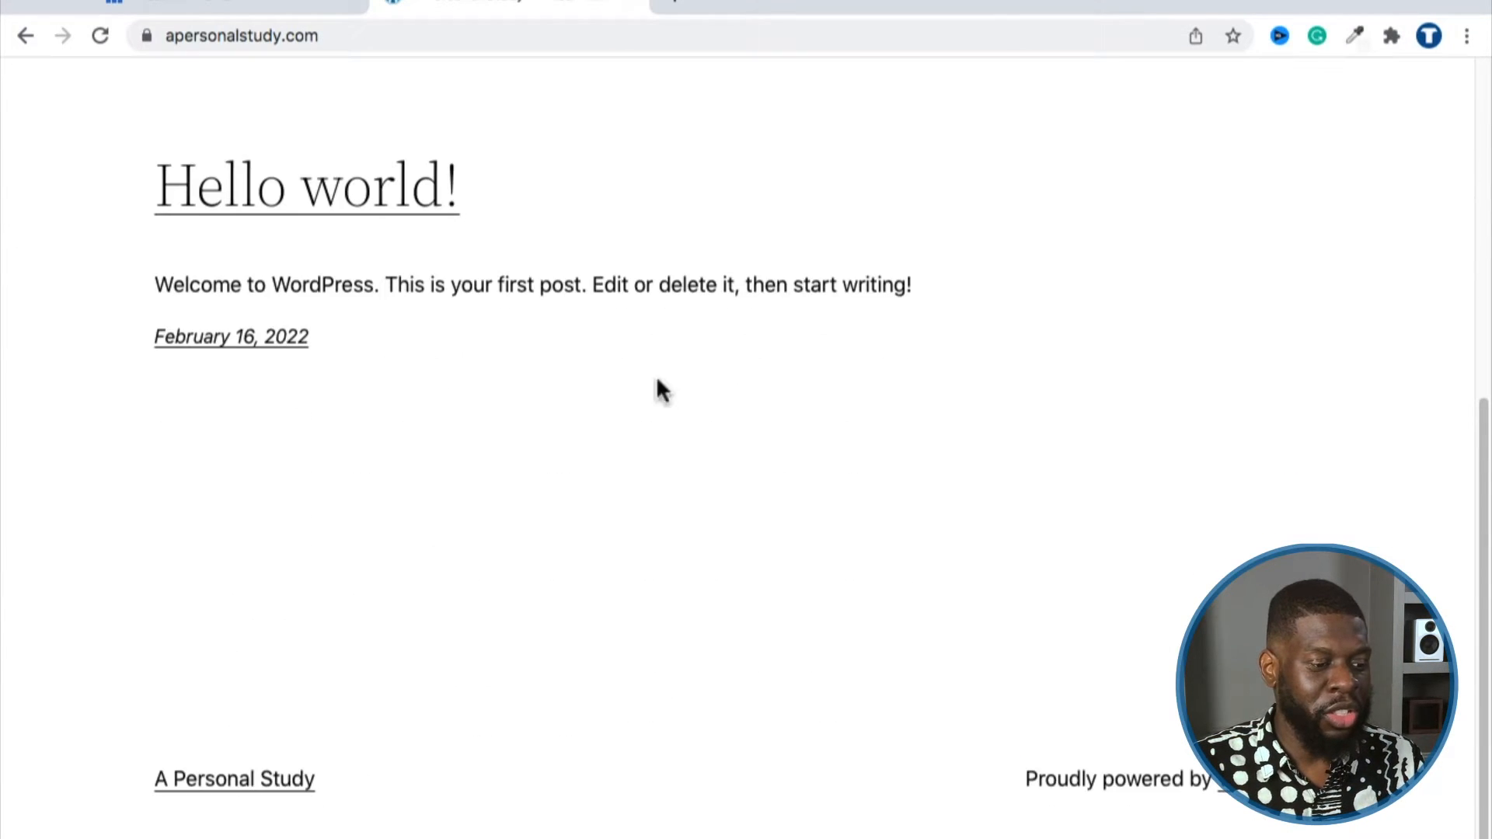
{"action": "scroll", "coordinate": [579, 647], "scroll_direction": "up", "scroll_amount": 7}
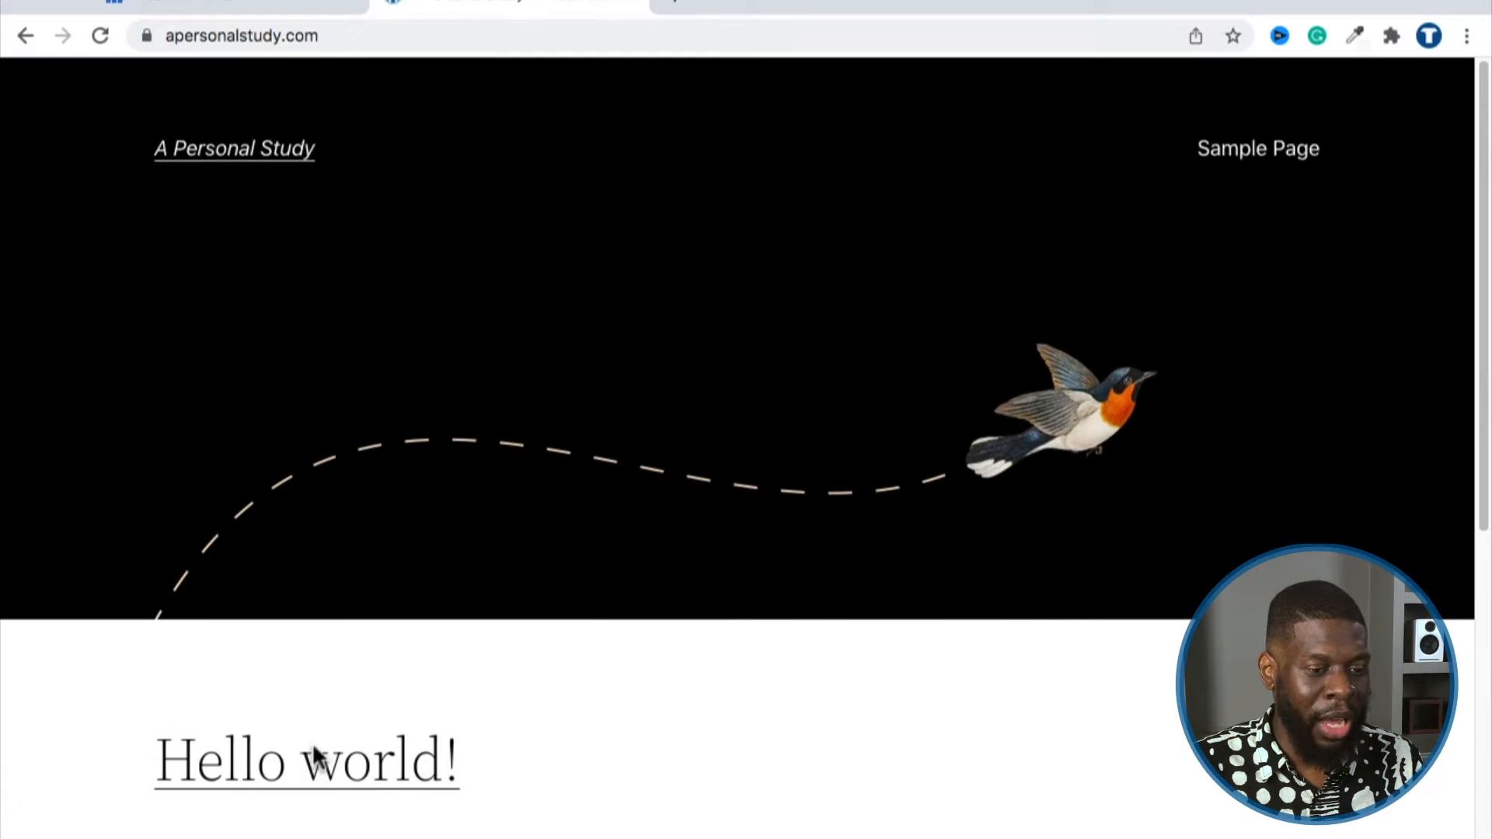
{"action": "scroll", "coordinate": [642, 521], "scroll_direction": "down", "scroll_amount": 7}
{"action": "scroll", "coordinate": [626, 548], "scroll_direction": "up", "scroll_amount": 7}
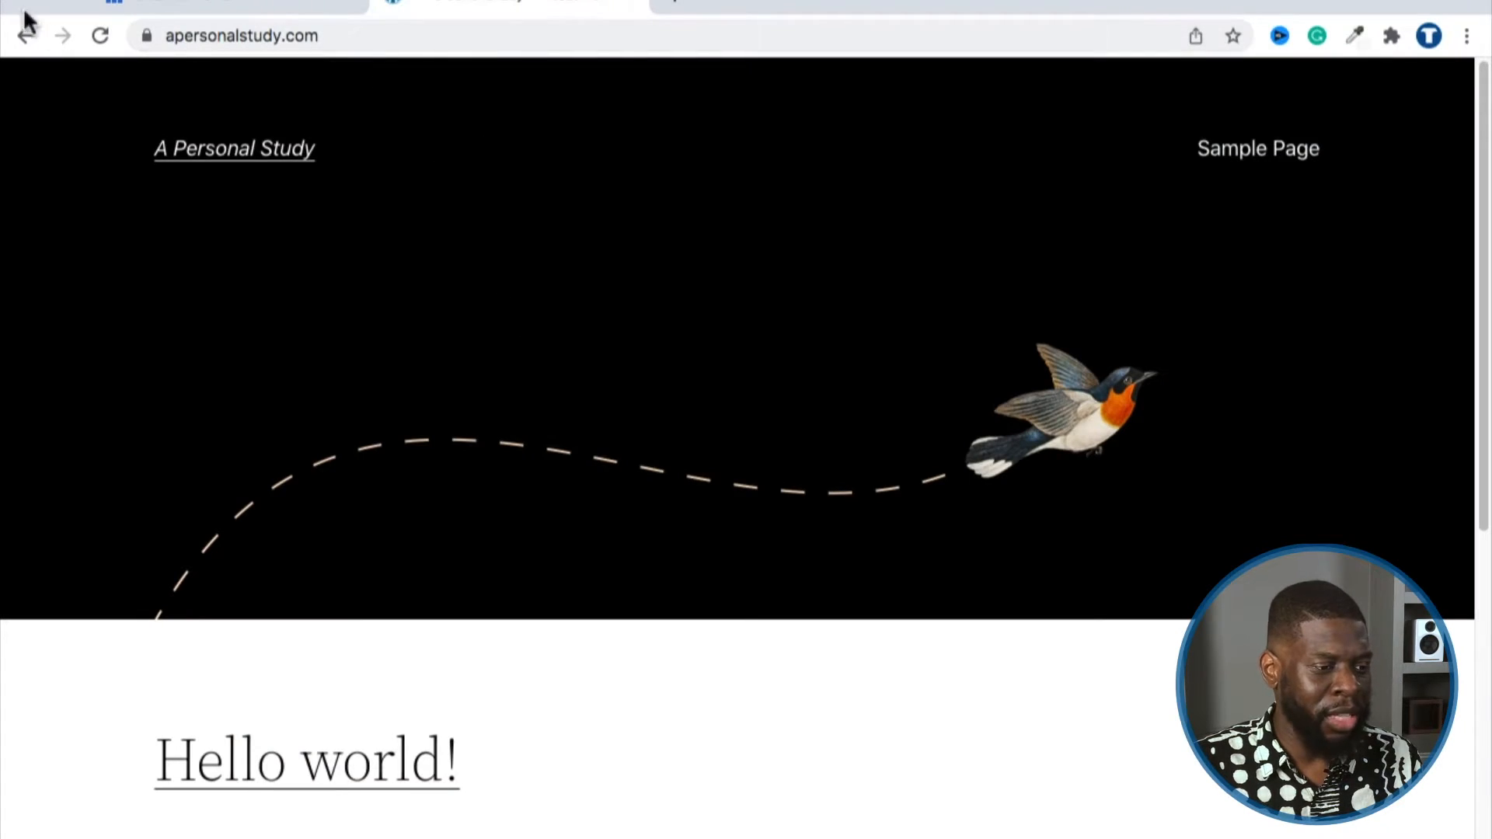
Step: Reload the live homepage and return to the site's admin dashboard
{"action": "left_click", "coordinate": [102, 39]}
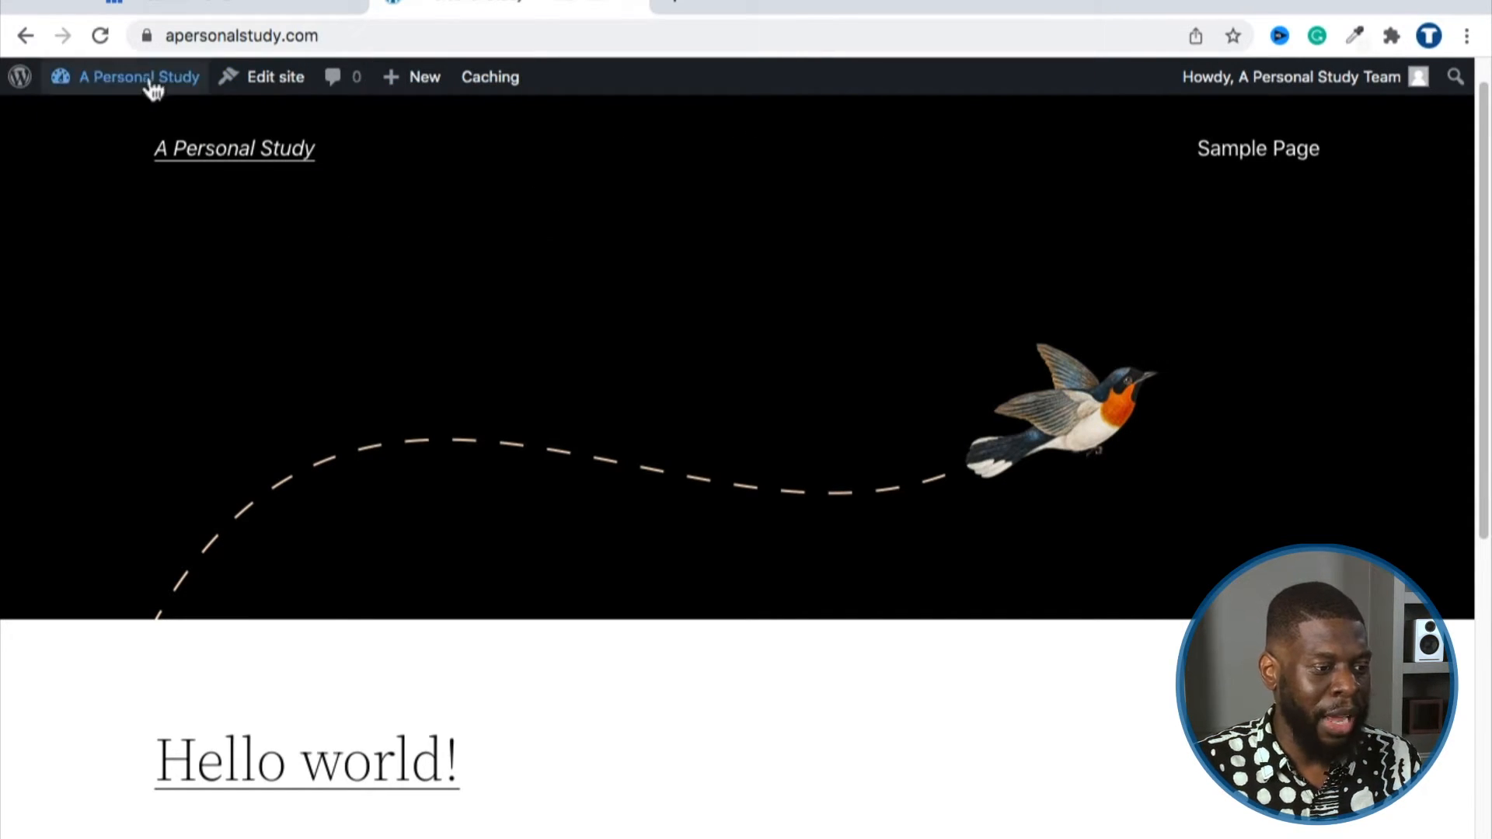
{"action": "left_click", "coordinate": [106, 35]}
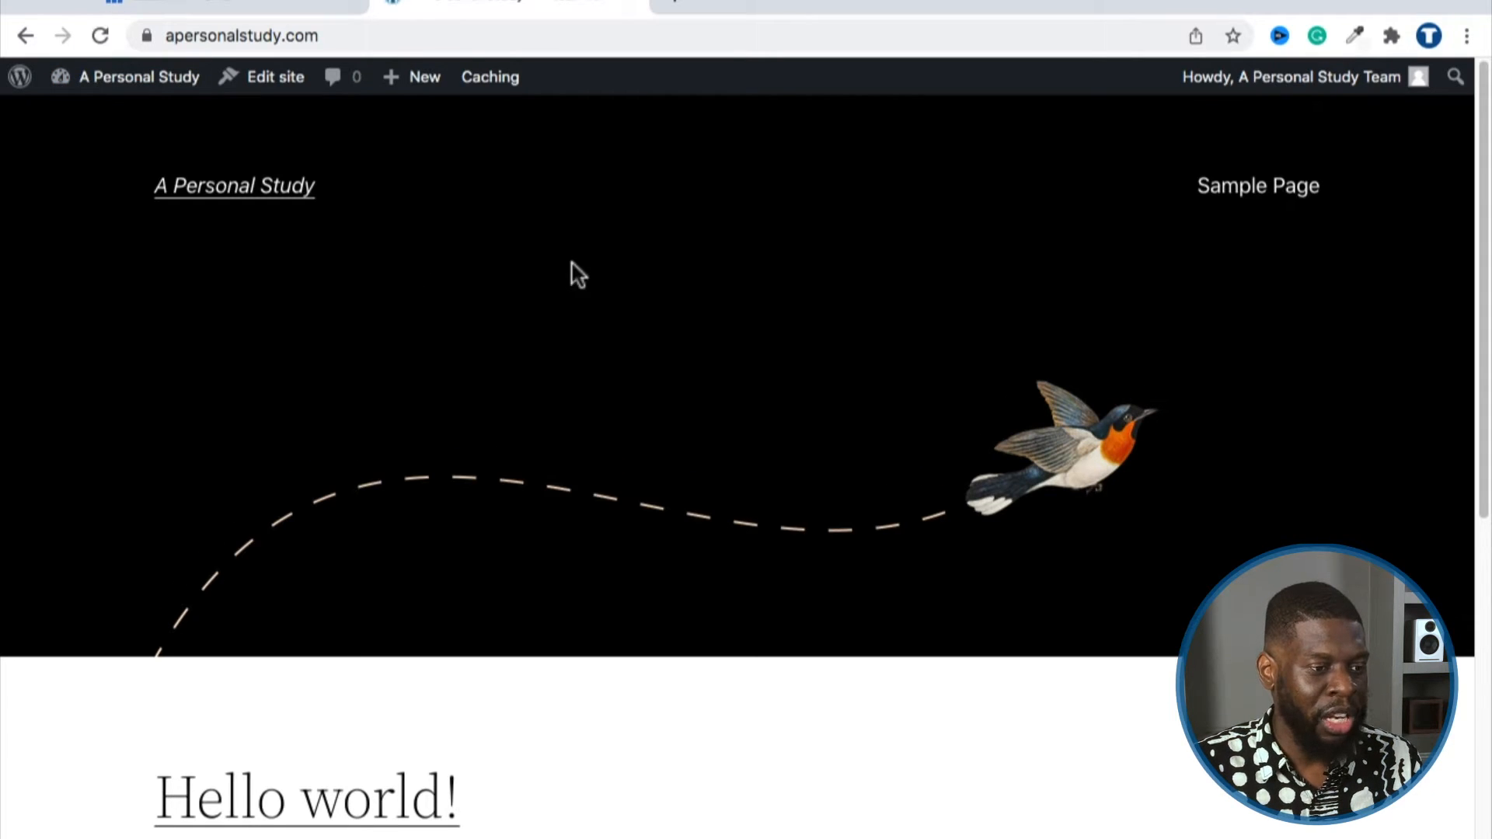
{"action": "mouse_move", "coordinate": [164, 90]}
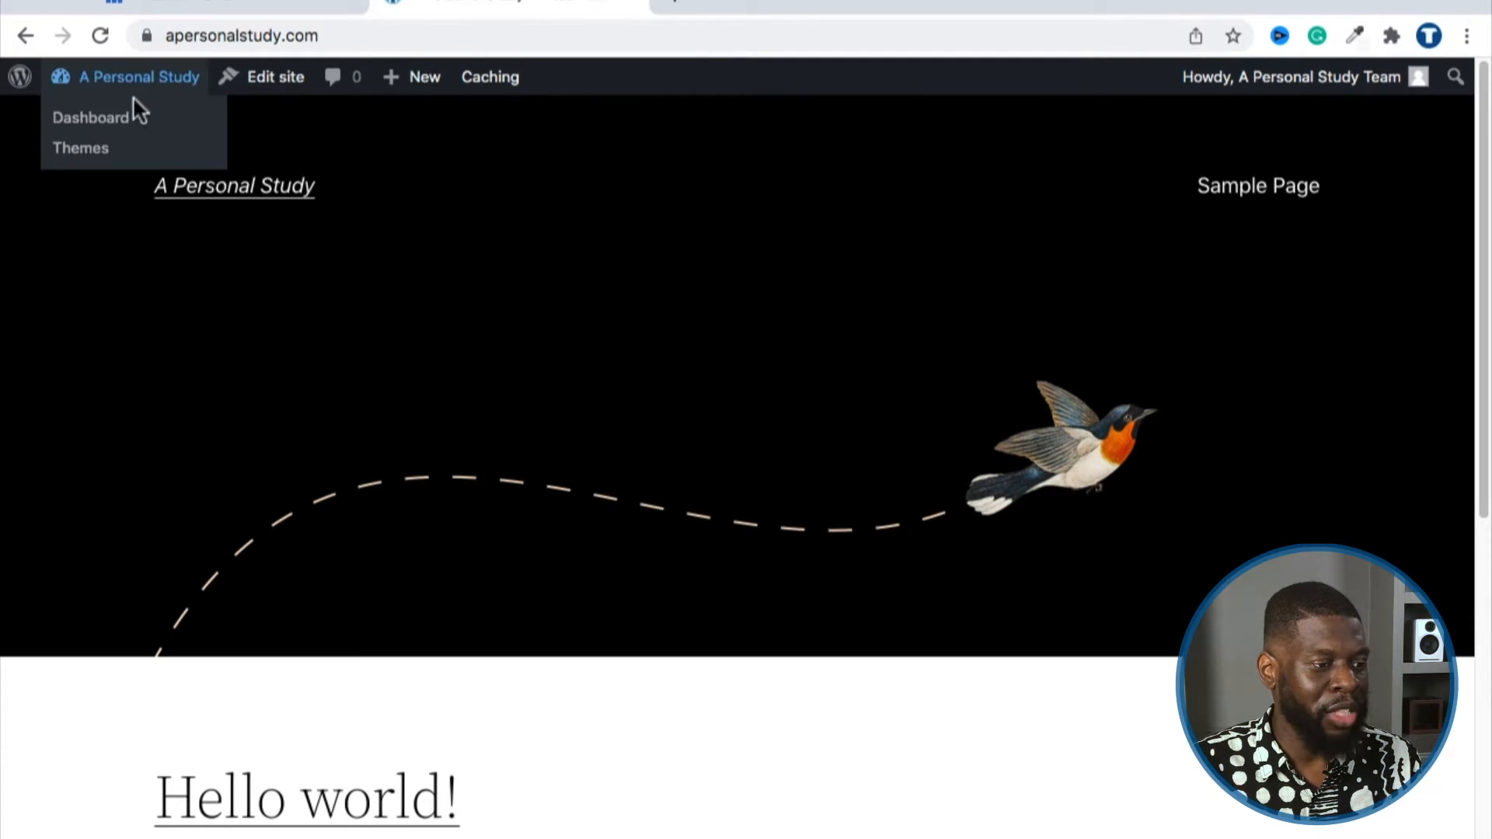
{"action": "left_click", "coordinate": [120, 120]}
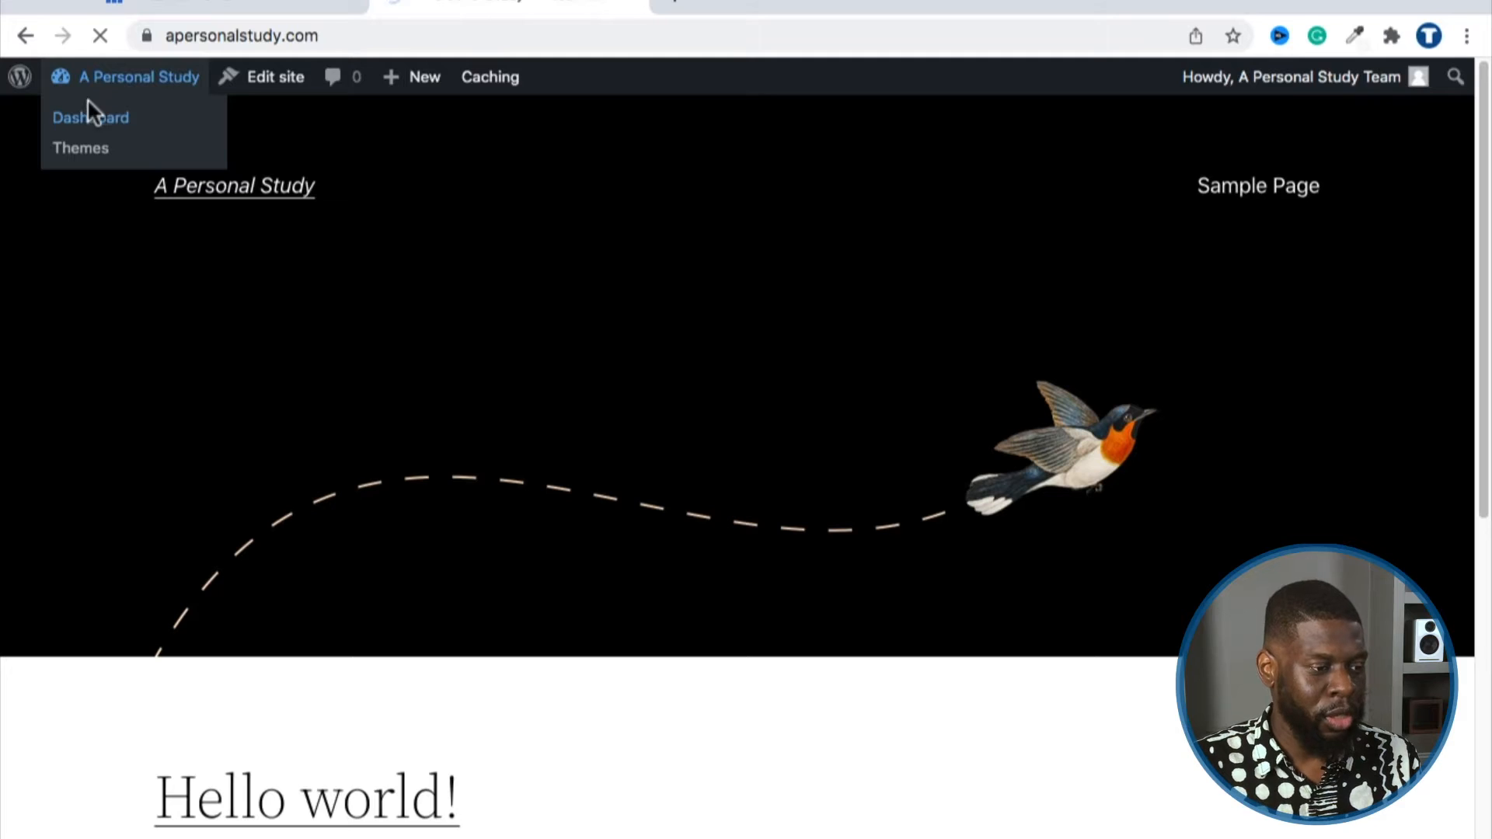
Step: Open the site's installed themes and go on to the page for adding a new theme
{"action": "scroll", "coordinate": [206, 198], "scroll_direction": "down", "scroll_amount": 1}
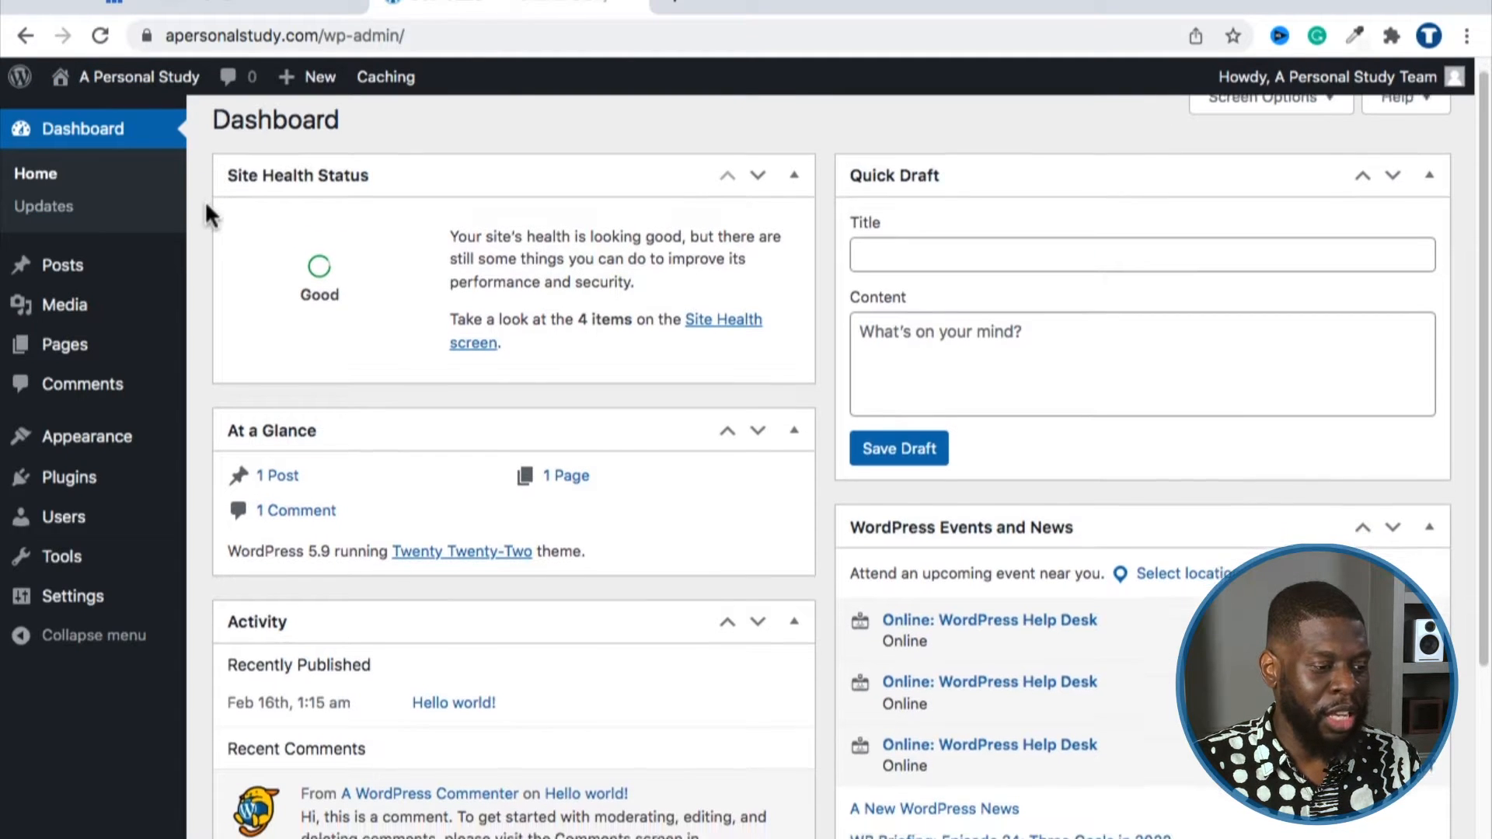
{"action": "mouse_move", "coordinate": [105, 450]}
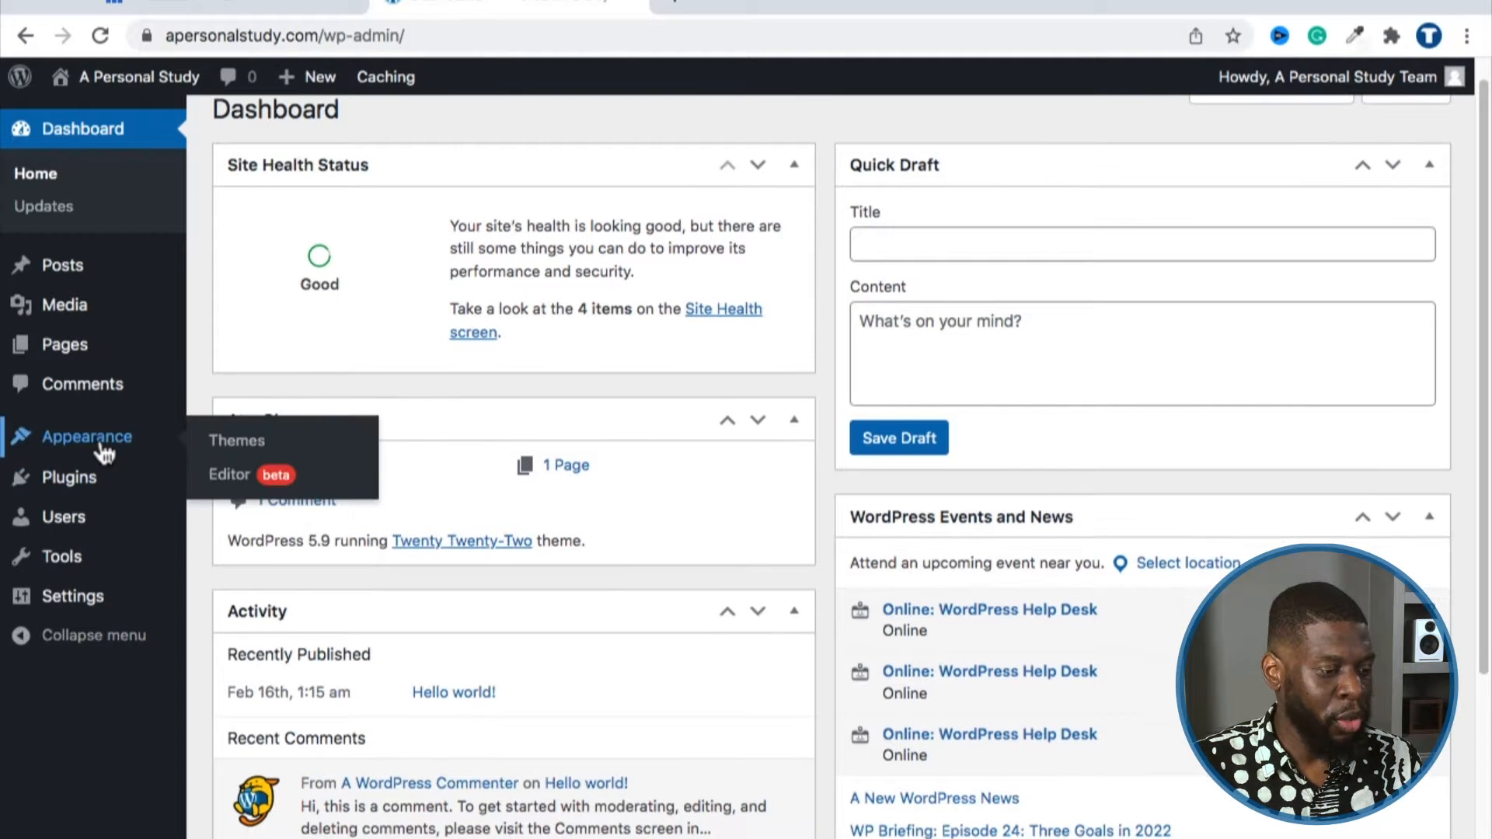
{"action": "left_click", "coordinate": [236, 454]}
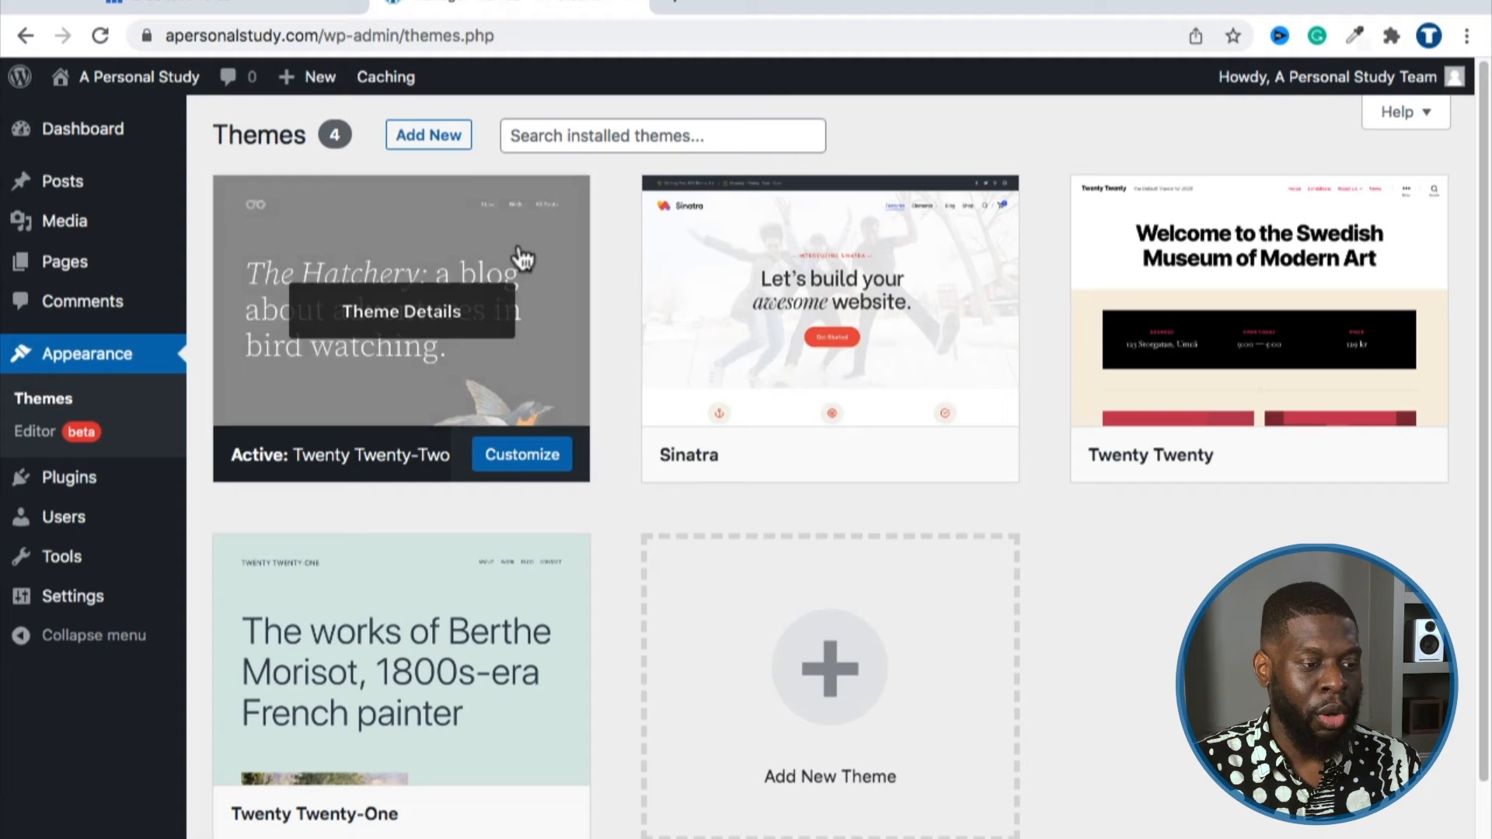
{"action": "left_click", "coordinate": [441, 136]}
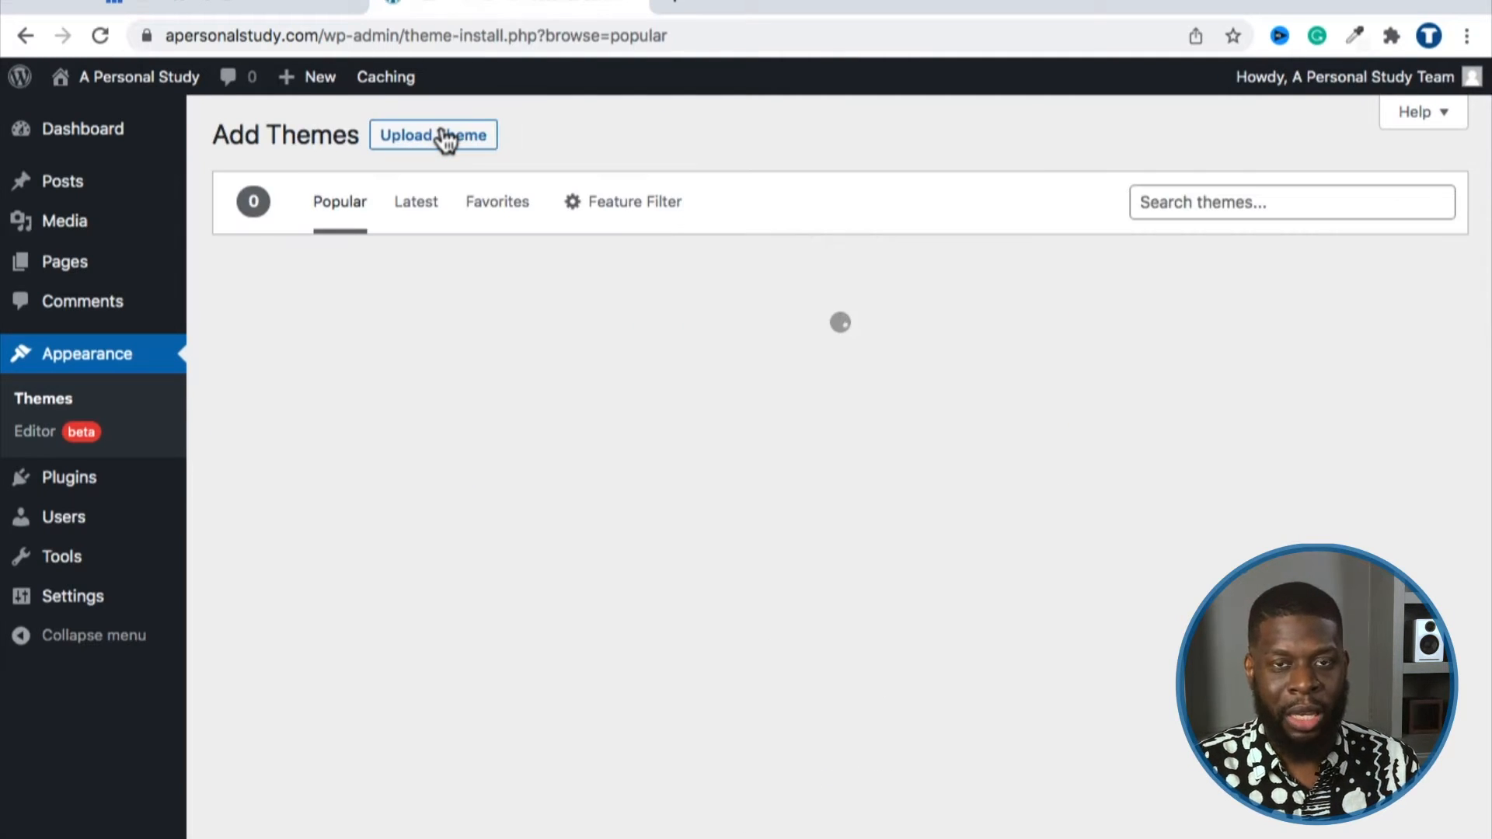
Step: Browse the popular themes available to install and return to the start of the list
{"action": "scroll", "coordinate": [663, 766], "scroll_direction": "down", "scroll_amount": 6}
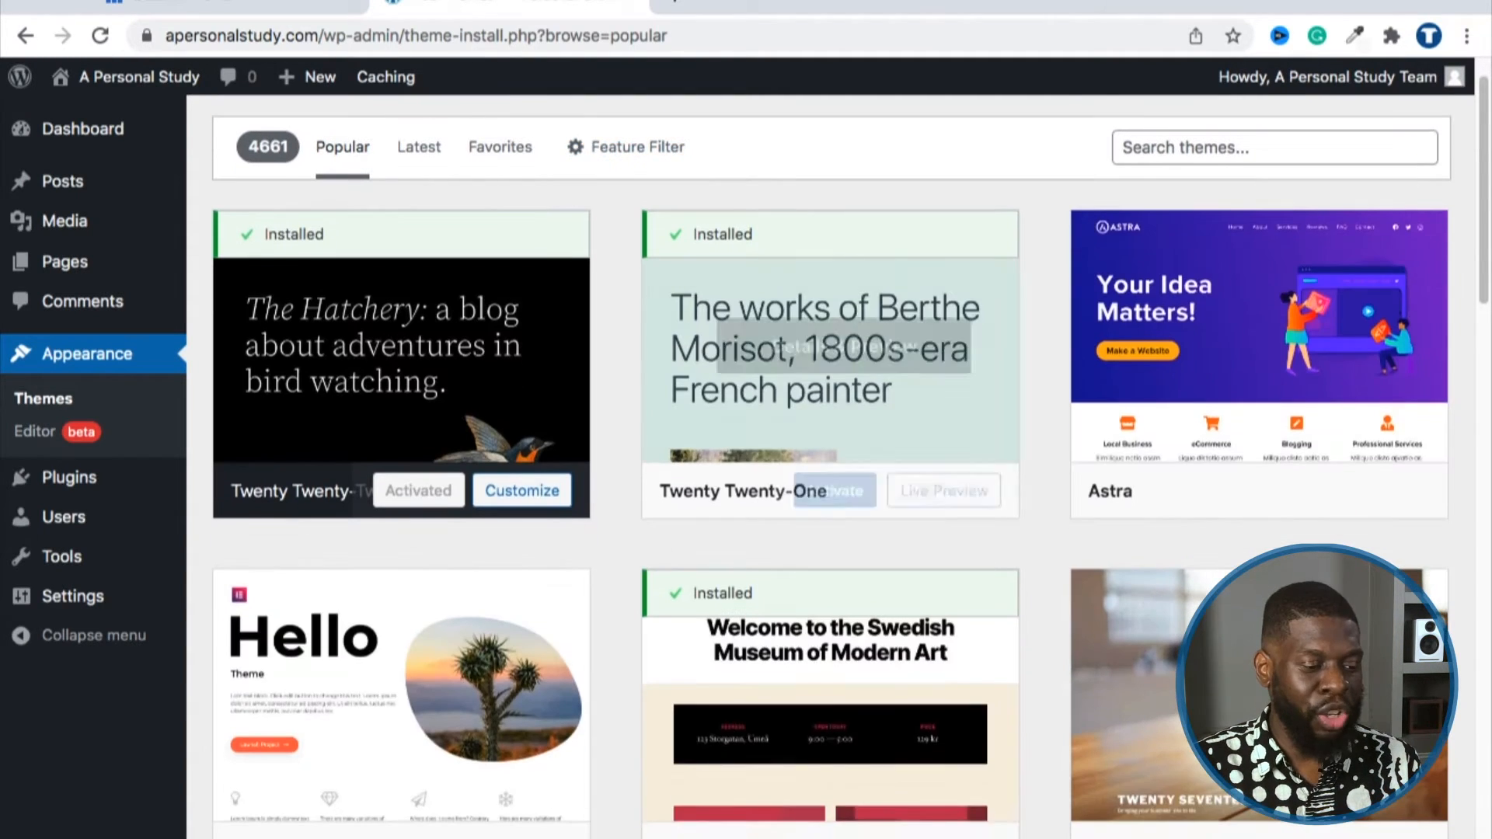
{"action": "scroll", "coordinate": [439, 550], "scroll_direction": "down", "scroll_amount": 5}
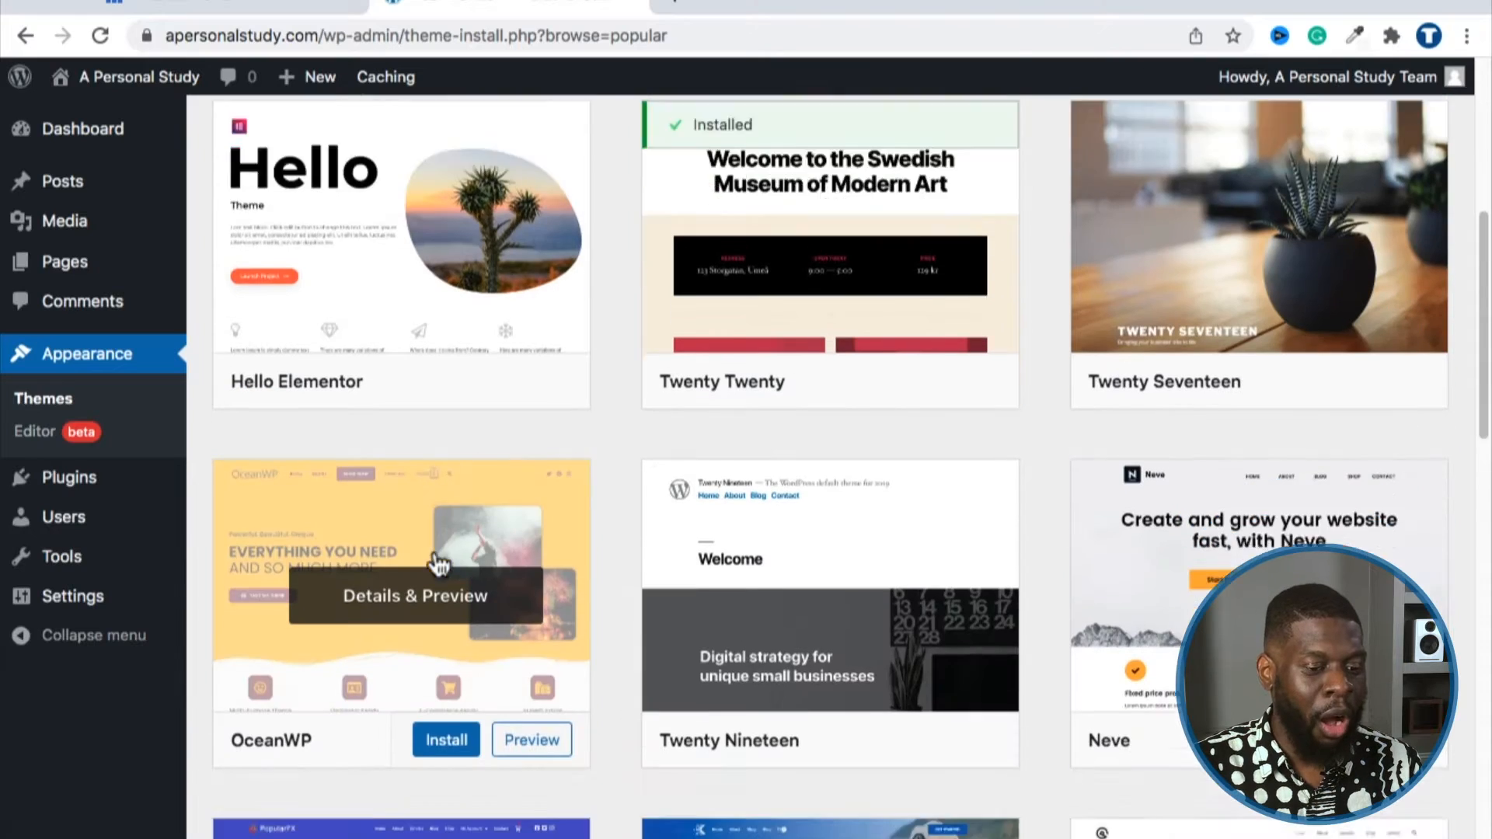
{"action": "scroll", "coordinate": [775, 618], "scroll_direction": "down", "scroll_amount": 8}
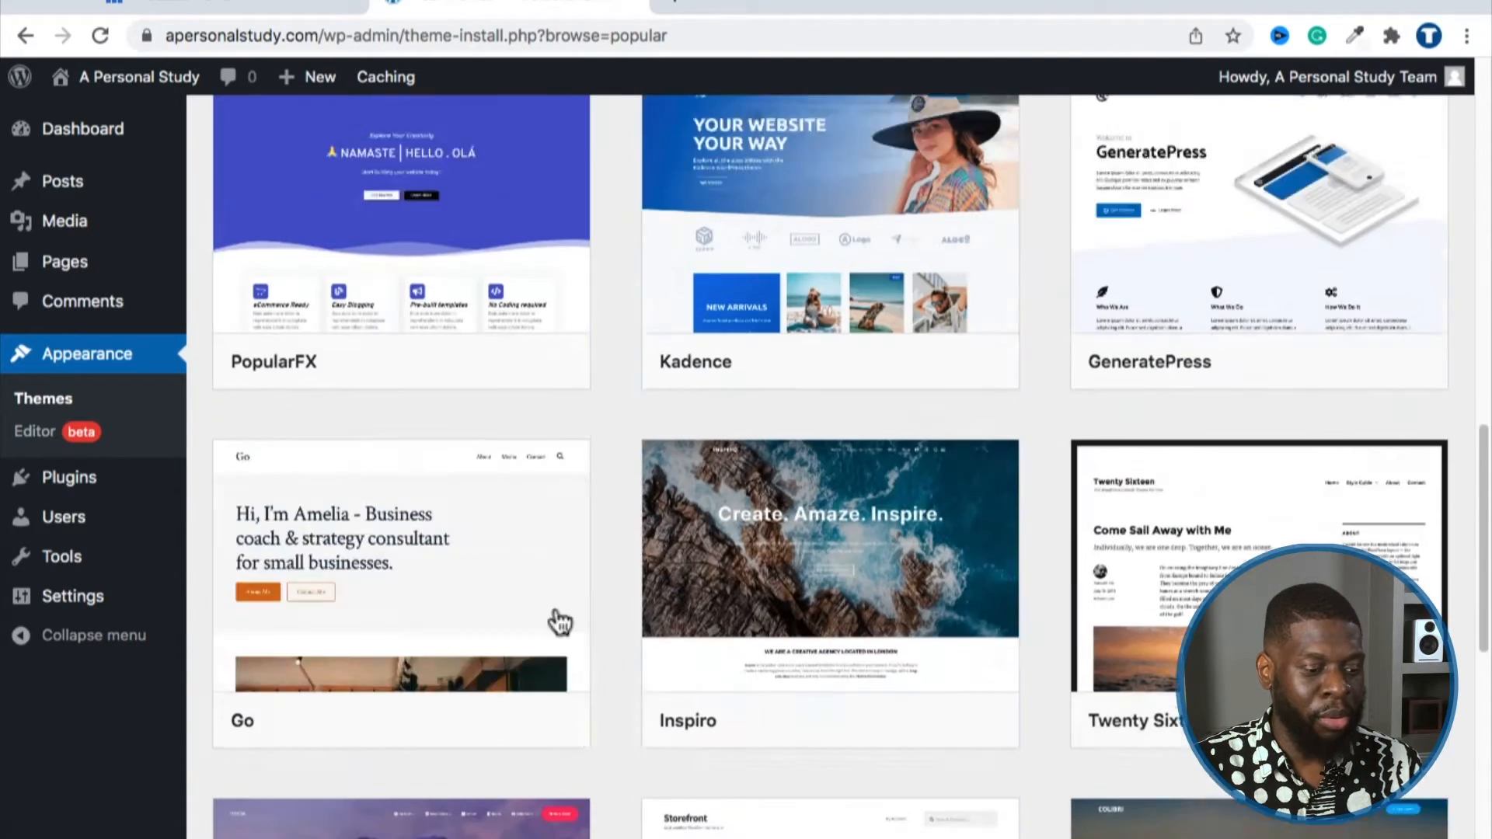
{"action": "scroll", "coordinate": [237, 688], "scroll_direction": "down", "scroll_amount": 5}
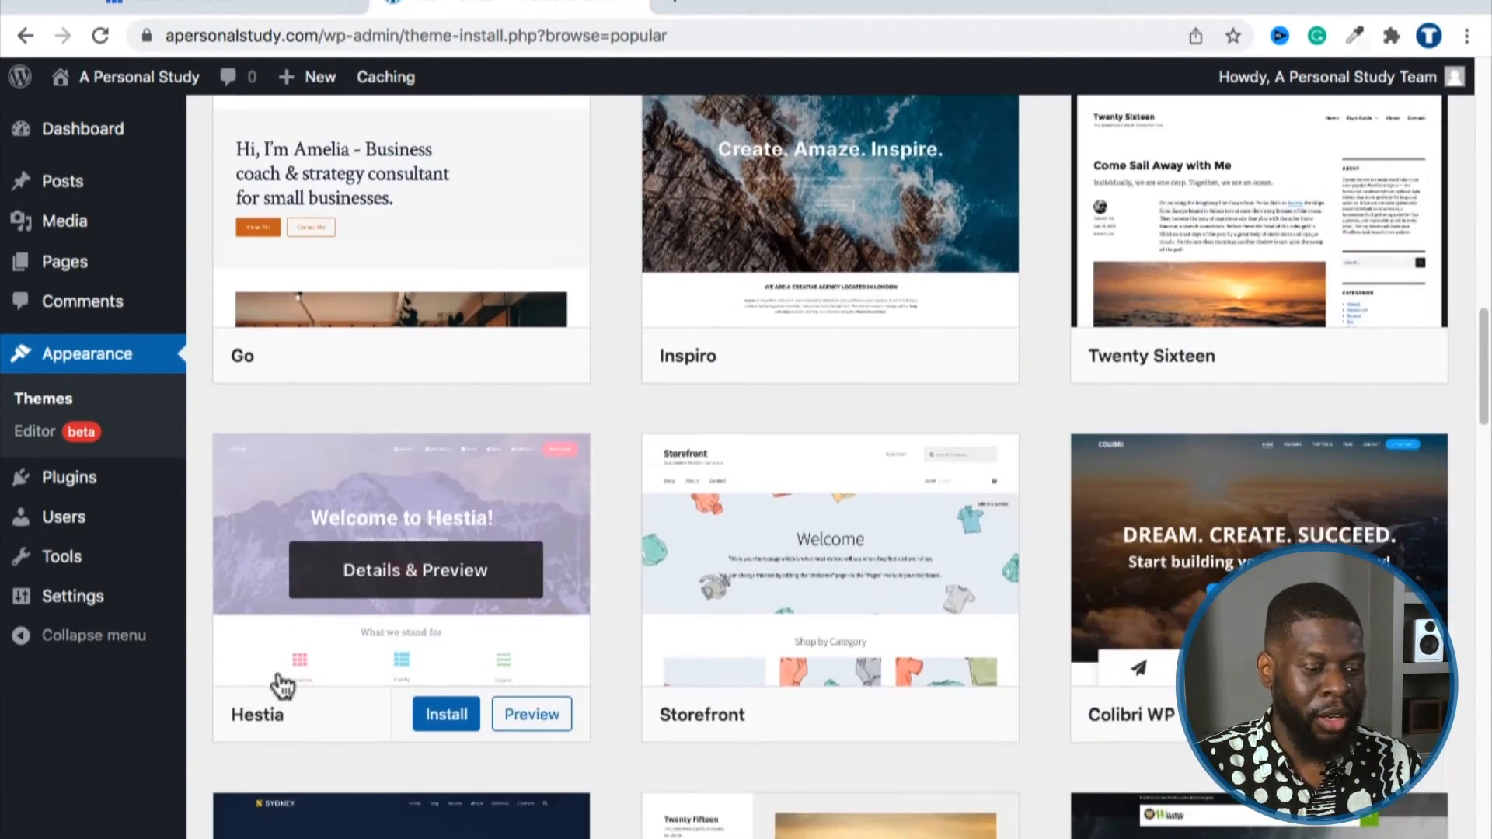
{"action": "scroll", "coordinate": [1154, 709], "scroll_direction": "down", "scroll_amount": 3}
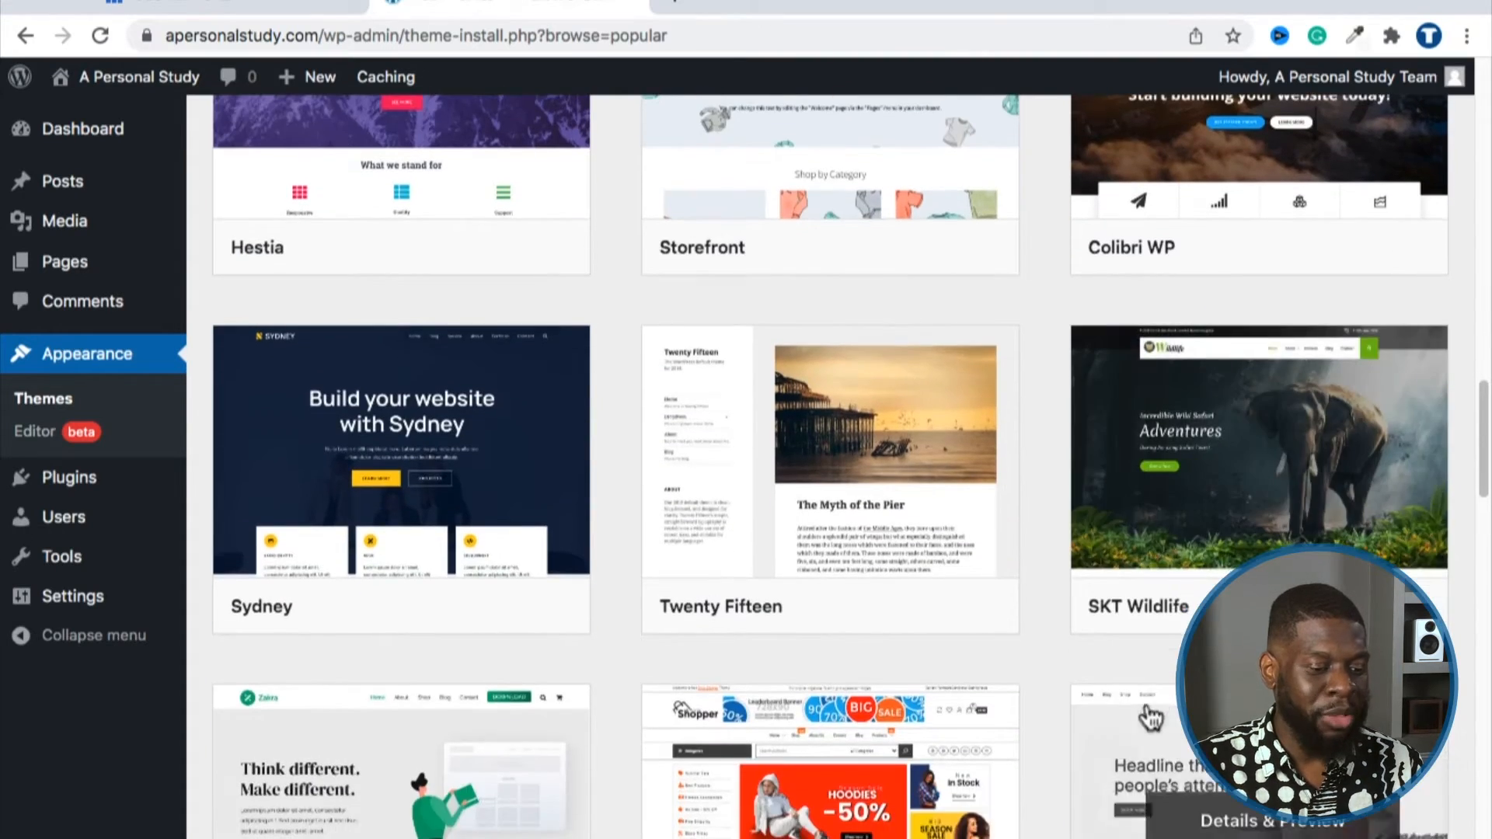
{"action": "scroll", "coordinate": [1090, 613], "scroll_direction": "up", "scroll_amount": 20}
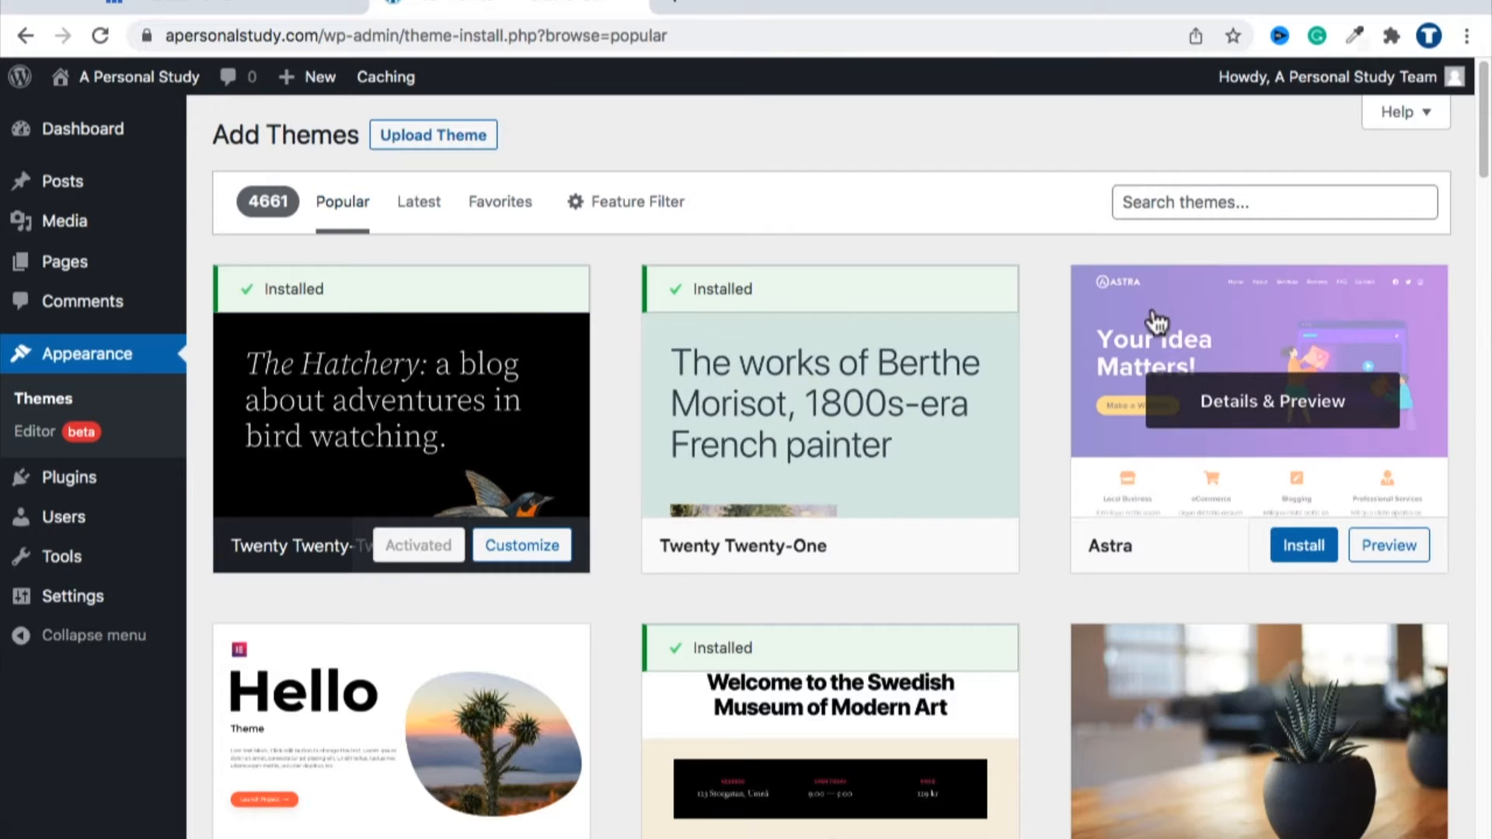
Step: Preview the Astra theme, look over its whole sample page, and close the preview
{"action": "left_click", "coordinate": [1165, 319]}
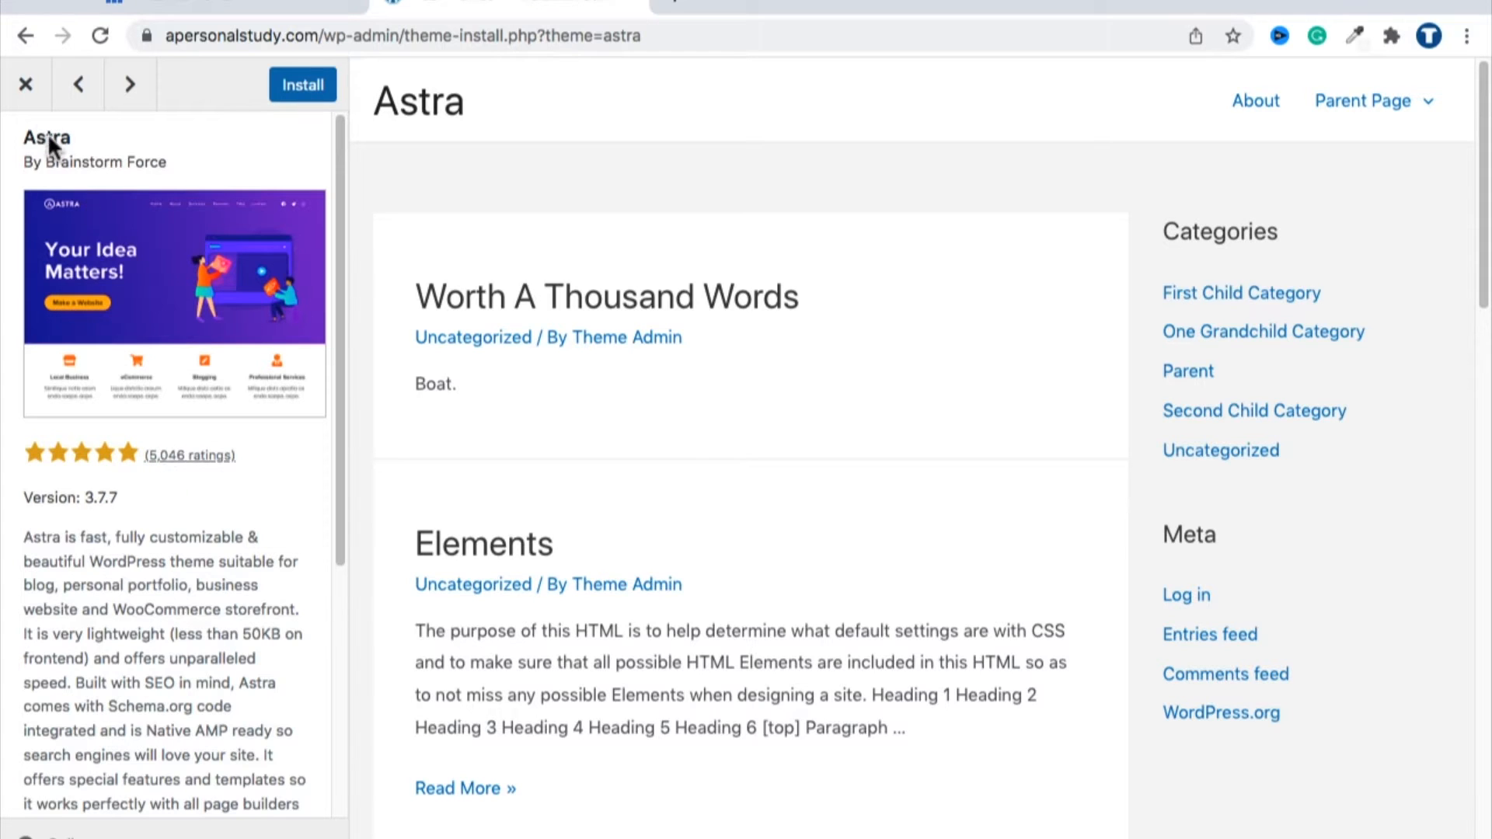
{"action": "scroll", "coordinate": [713, 359], "scroll_direction": "down", "scroll_amount": 20}
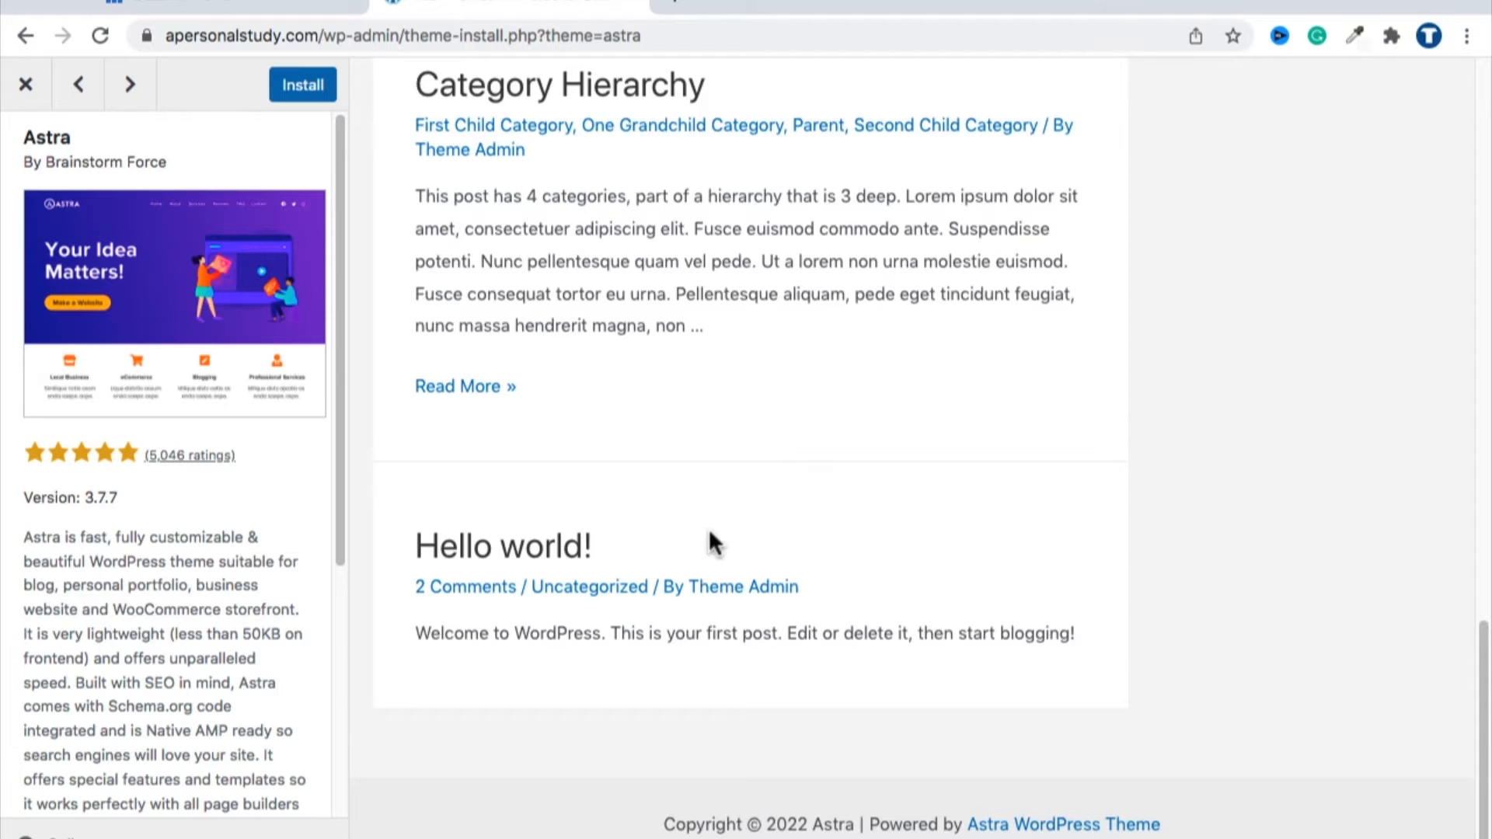
{"action": "scroll", "coordinate": [710, 533], "scroll_direction": "up", "scroll_amount": 20}
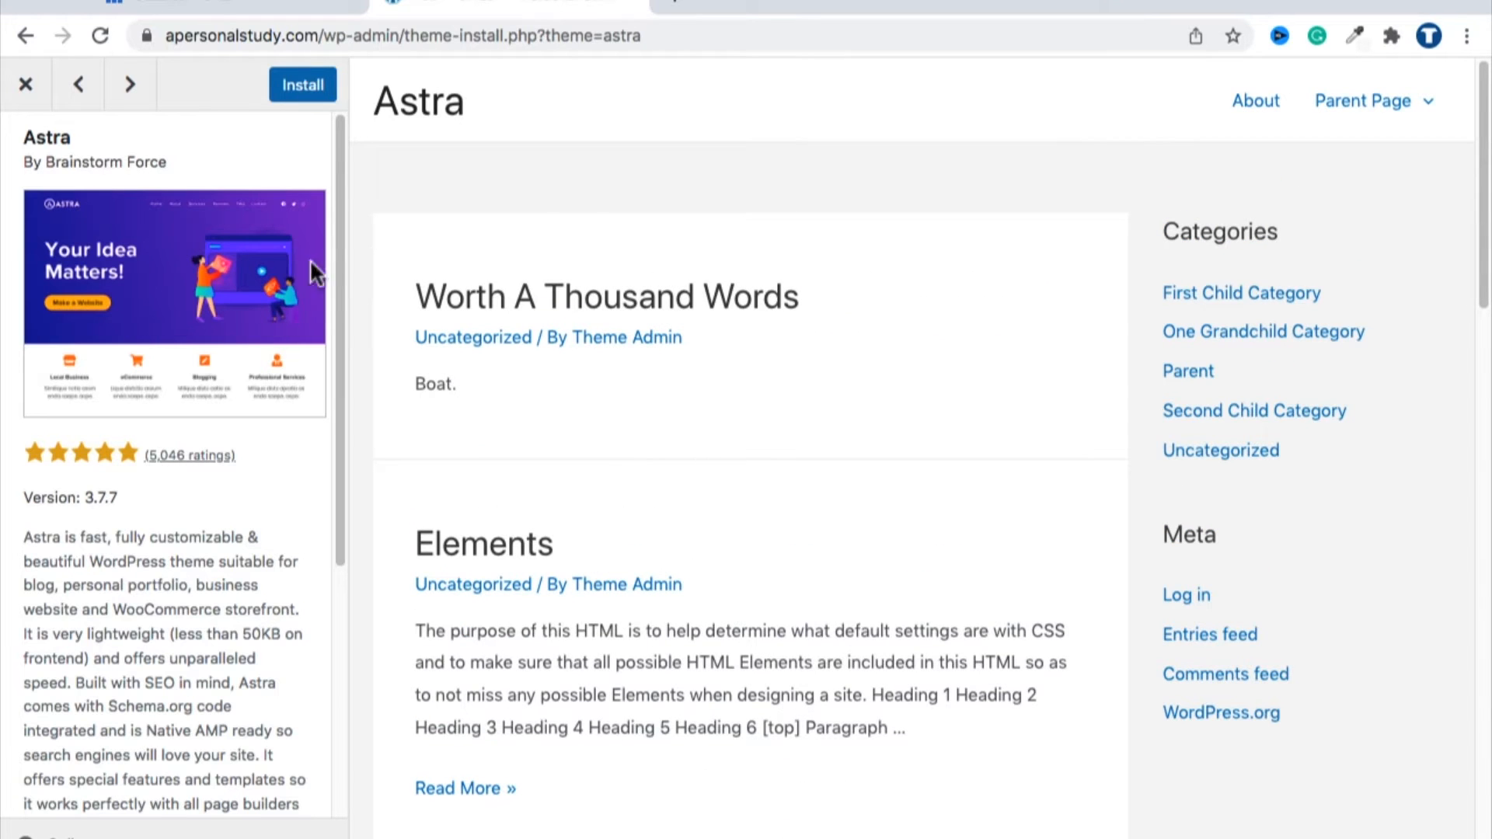
{"action": "left_click", "coordinate": [33, 93]}
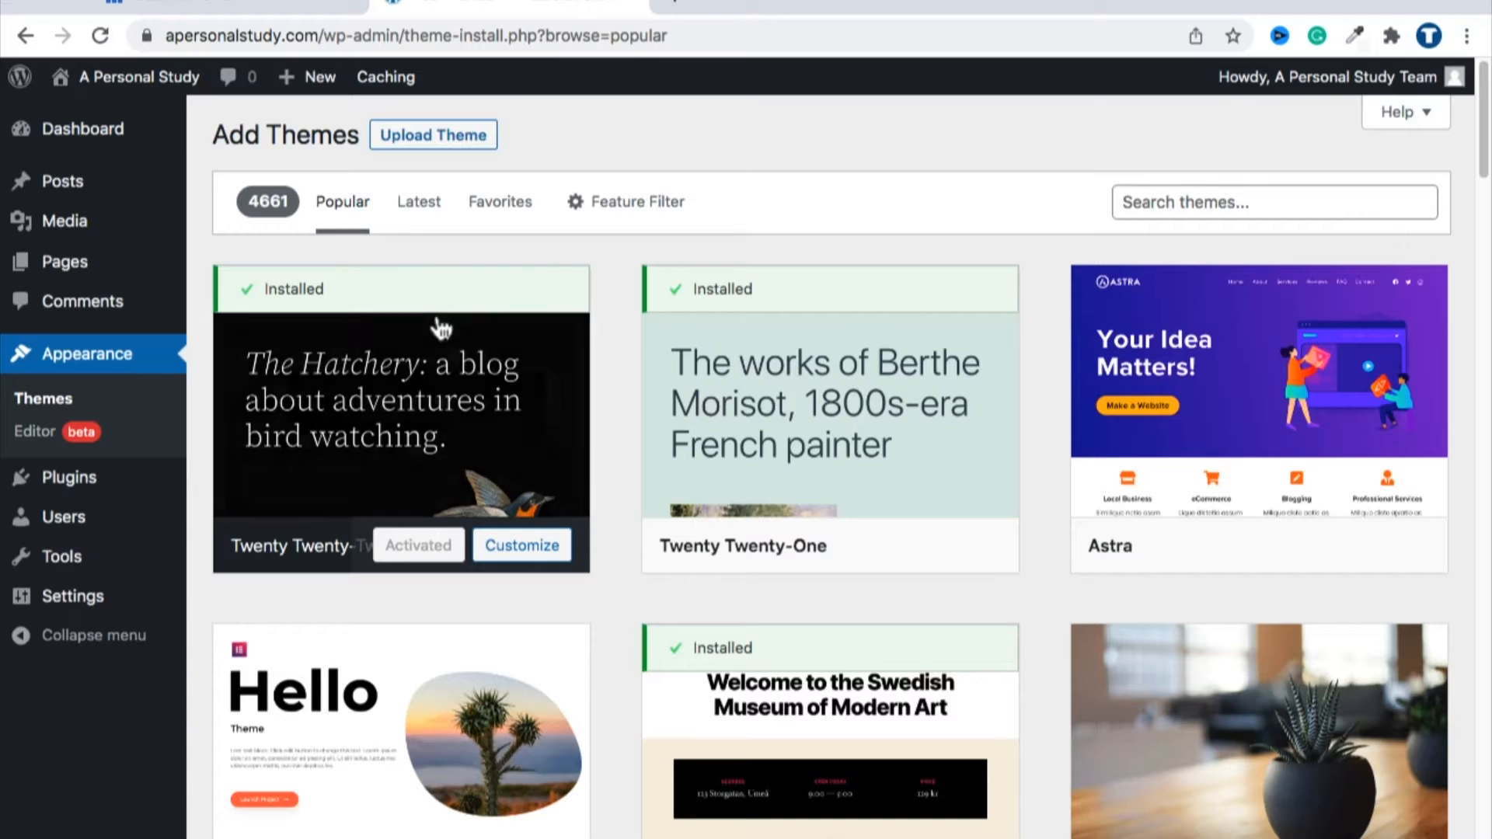
Step: Preview the GeneratePress and Hello Elementor themes one after the other, closing each preview
{"action": "scroll", "coordinate": [482, 357], "scroll_direction": "down", "scroll_amount": 1}
{"action": "scroll", "coordinate": [435, 420], "scroll_direction": "down", "scroll_amount": 3}
{"action": "scroll", "coordinate": [575, 443], "scroll_direction": "down", "scroll_amount": 3}
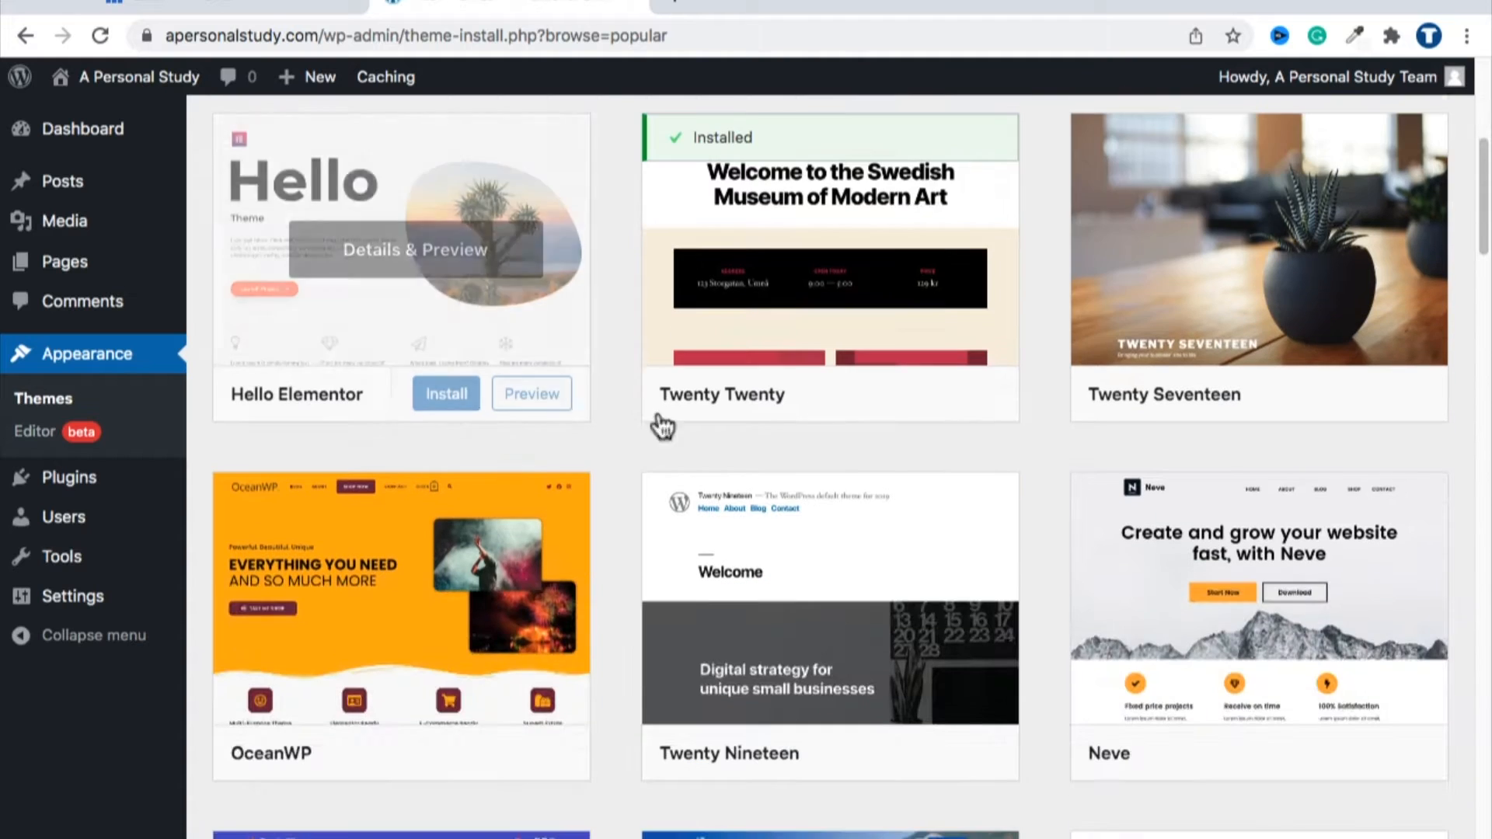
{"action": "scroll", "coordinate": [956, 527], "scroll_direction": "down", "scroll_amount": 5}
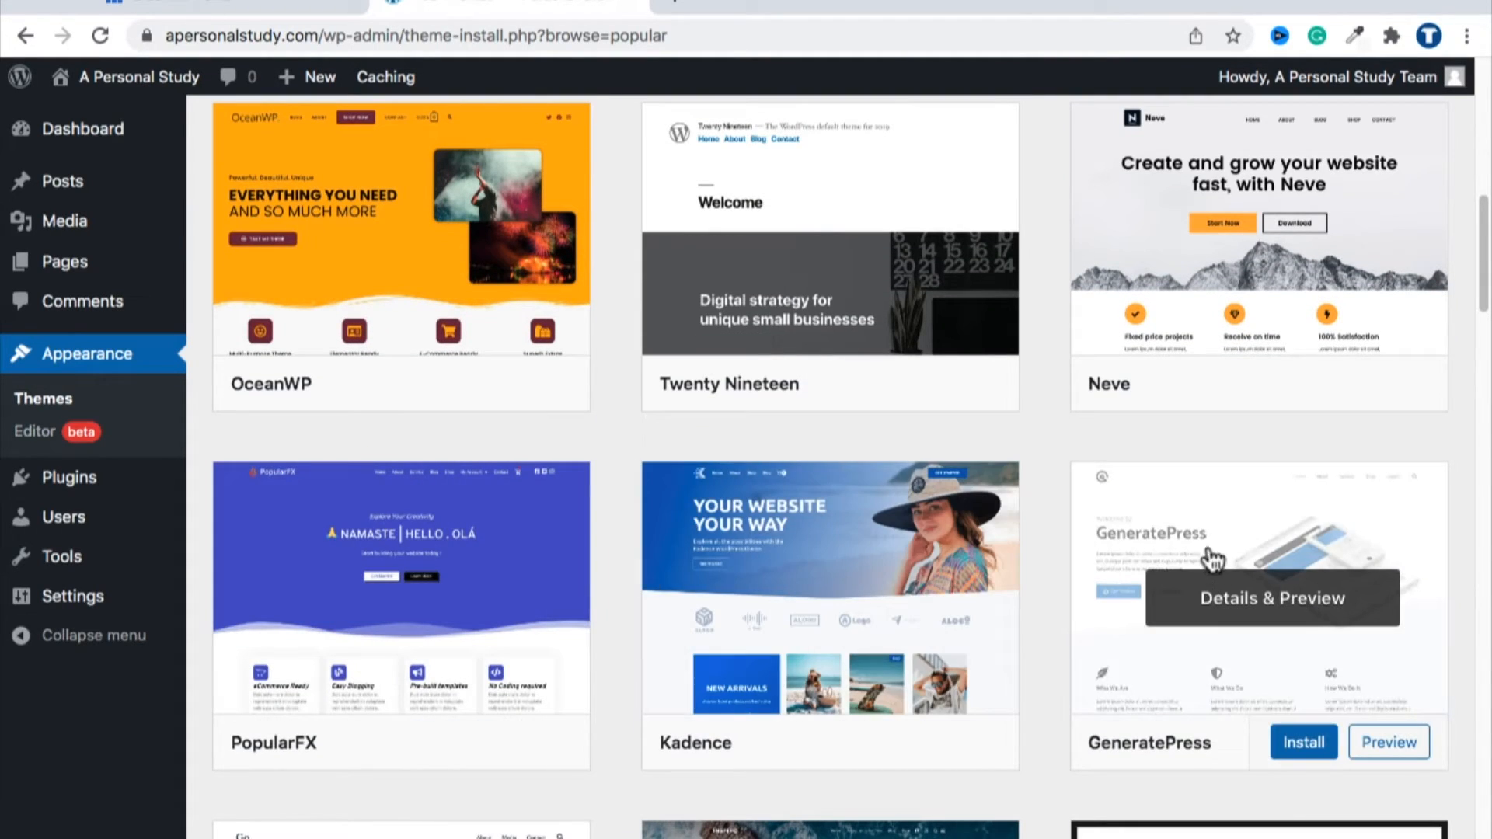
{"action": "left_click", "coordinate": [1195, 544]}
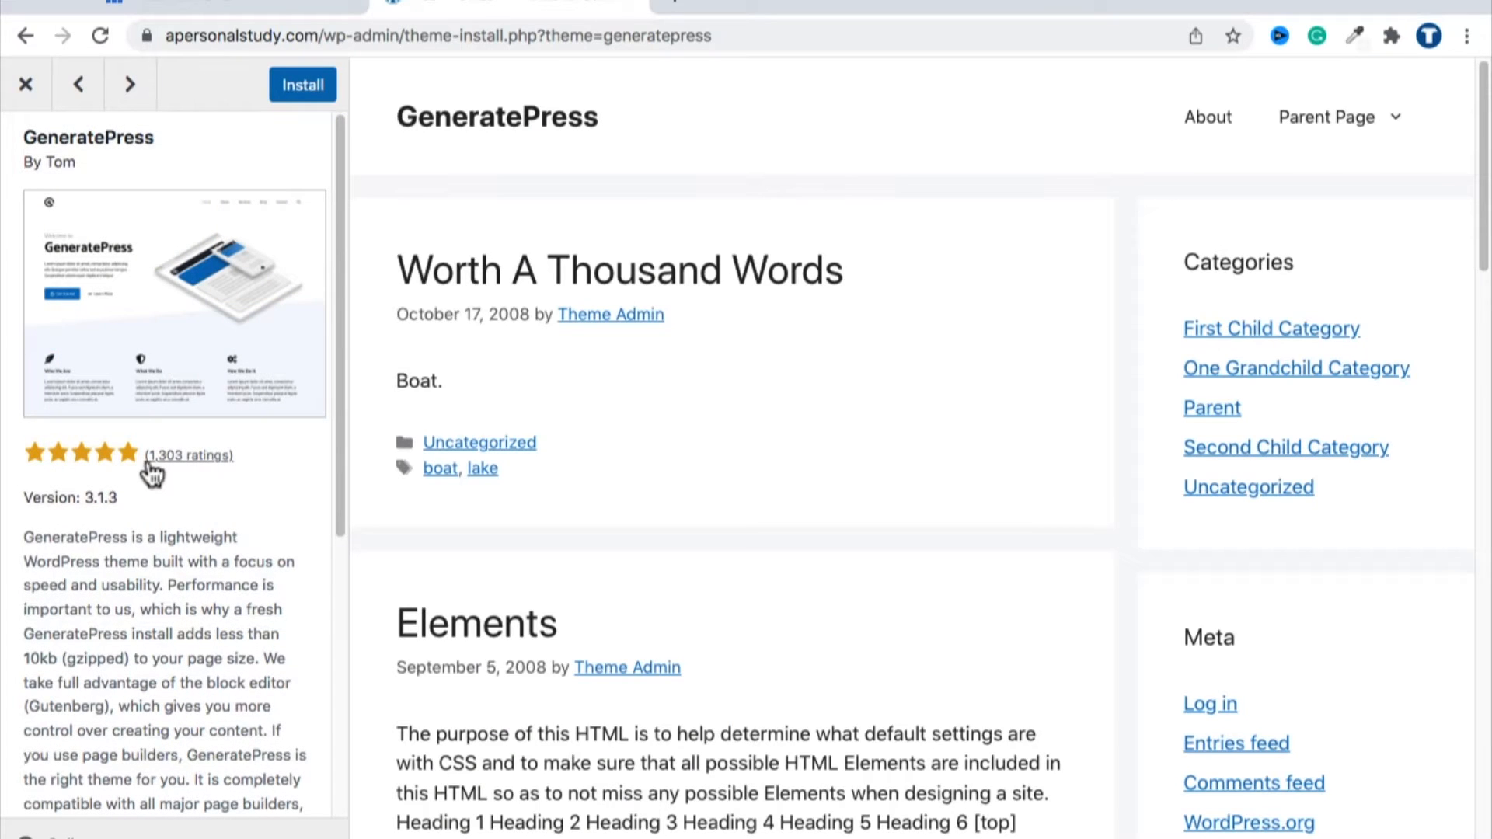
{"action": "left_click", "coordinate": [25, 85]}
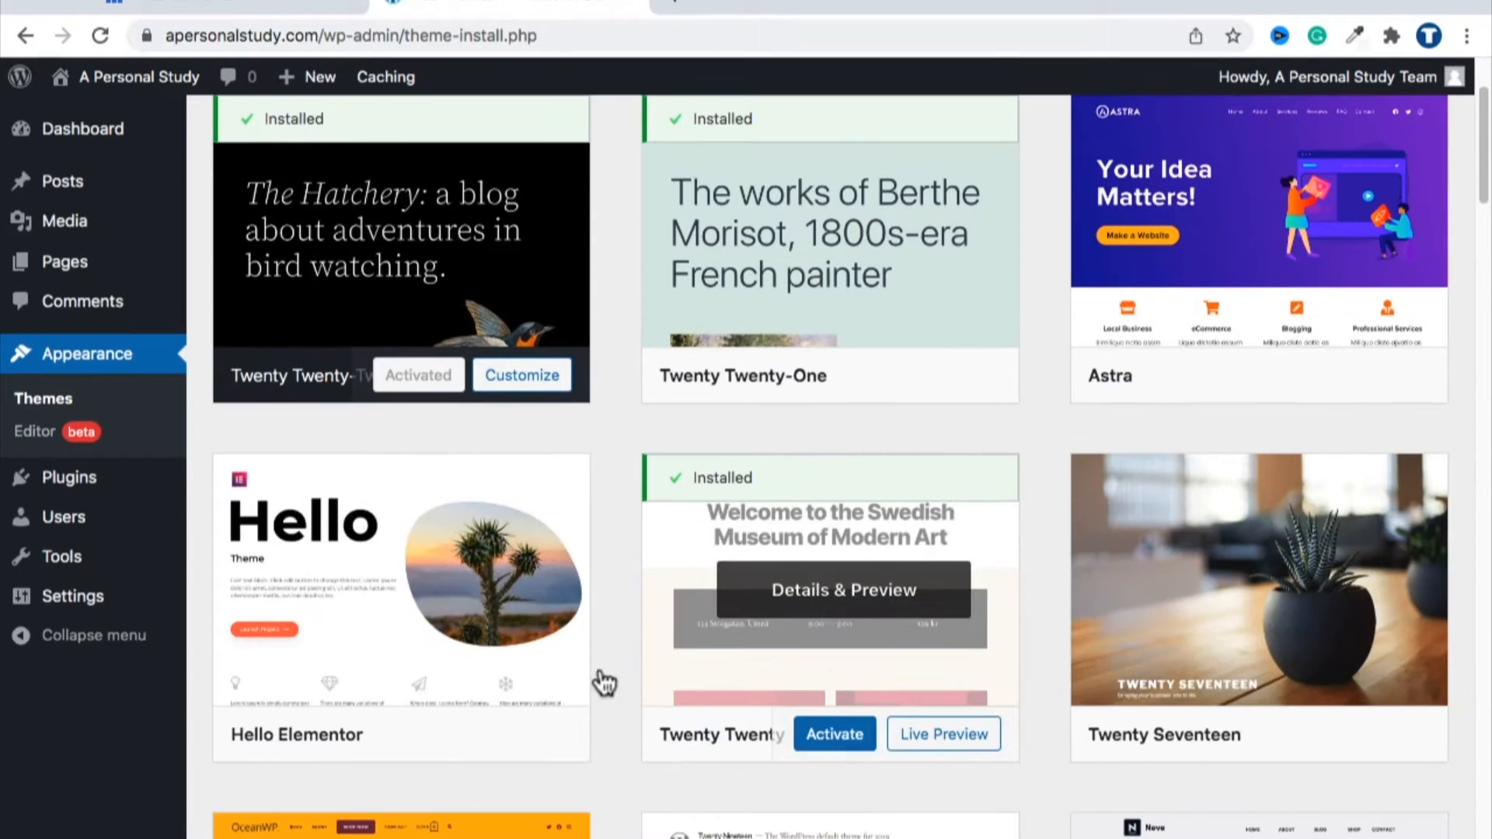
{"action": "left_click", "coordinate": [499, 540]}
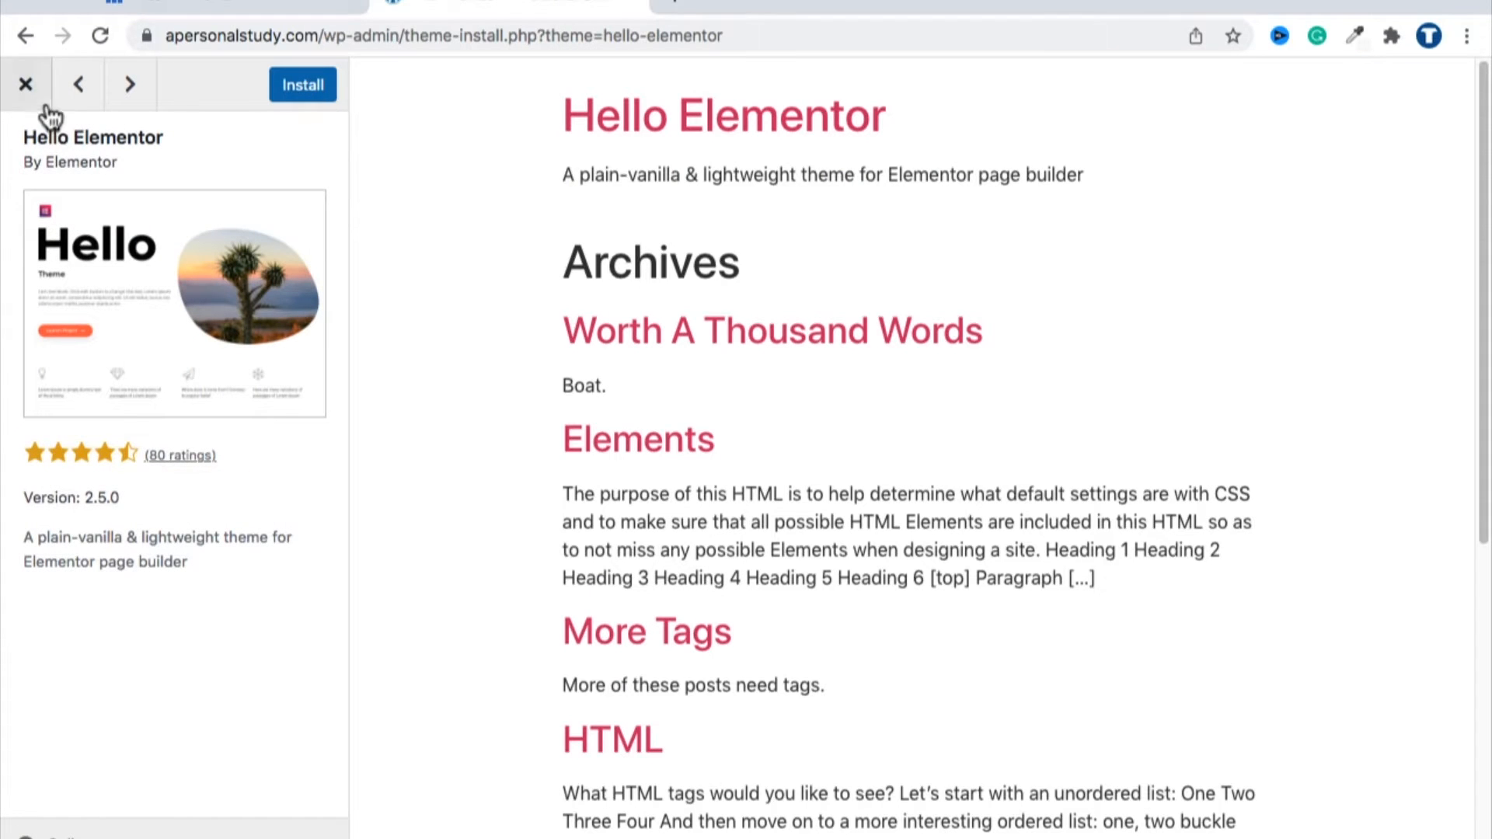
{"action": "left_click", "coordinate": [26, 86]}
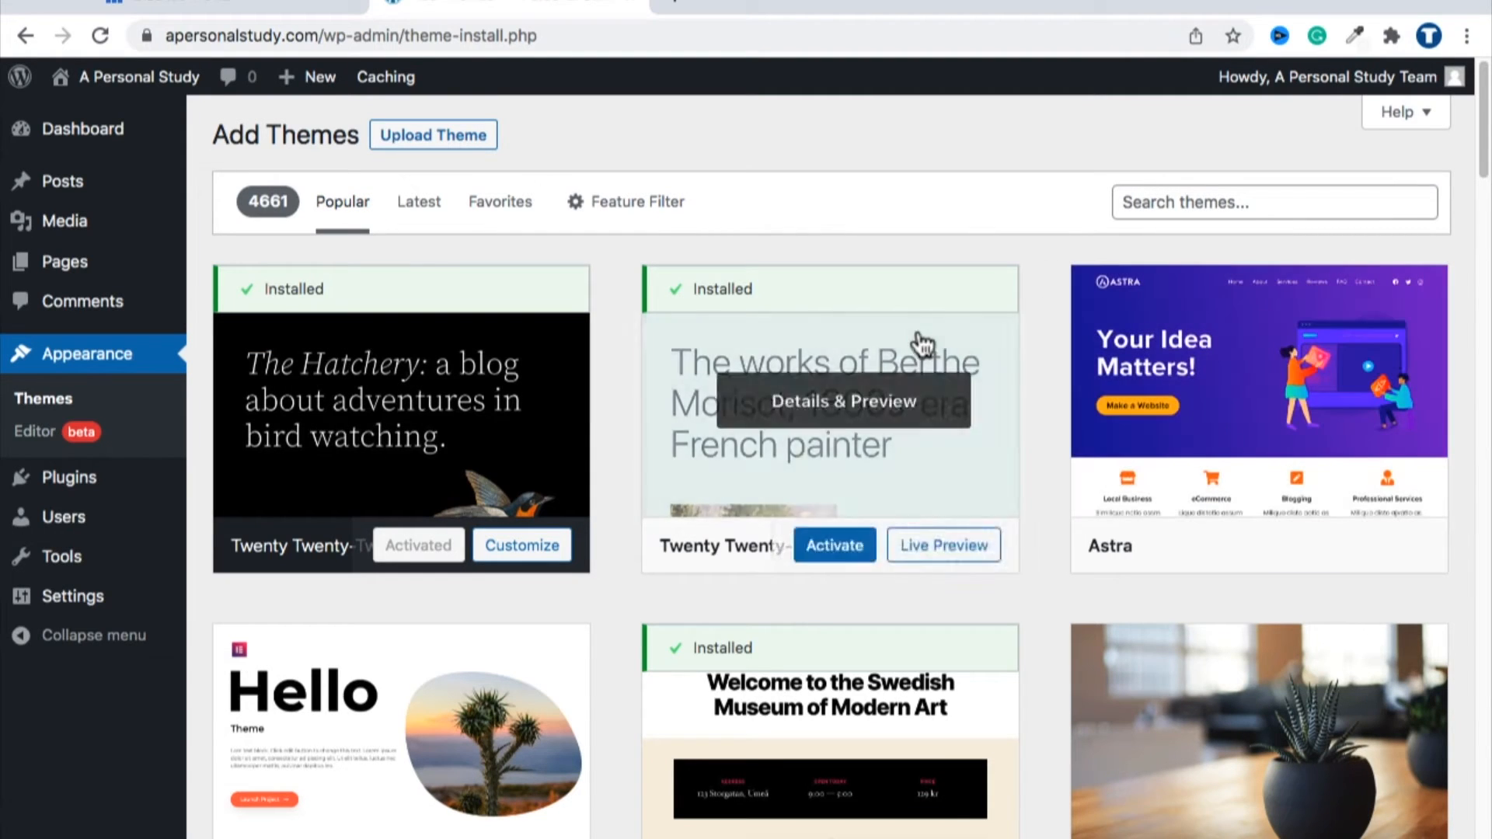
Step: Open the Astra theme's preview again and install the theme
{"action": "mouse_move", "coordinate": [1175, 393]}
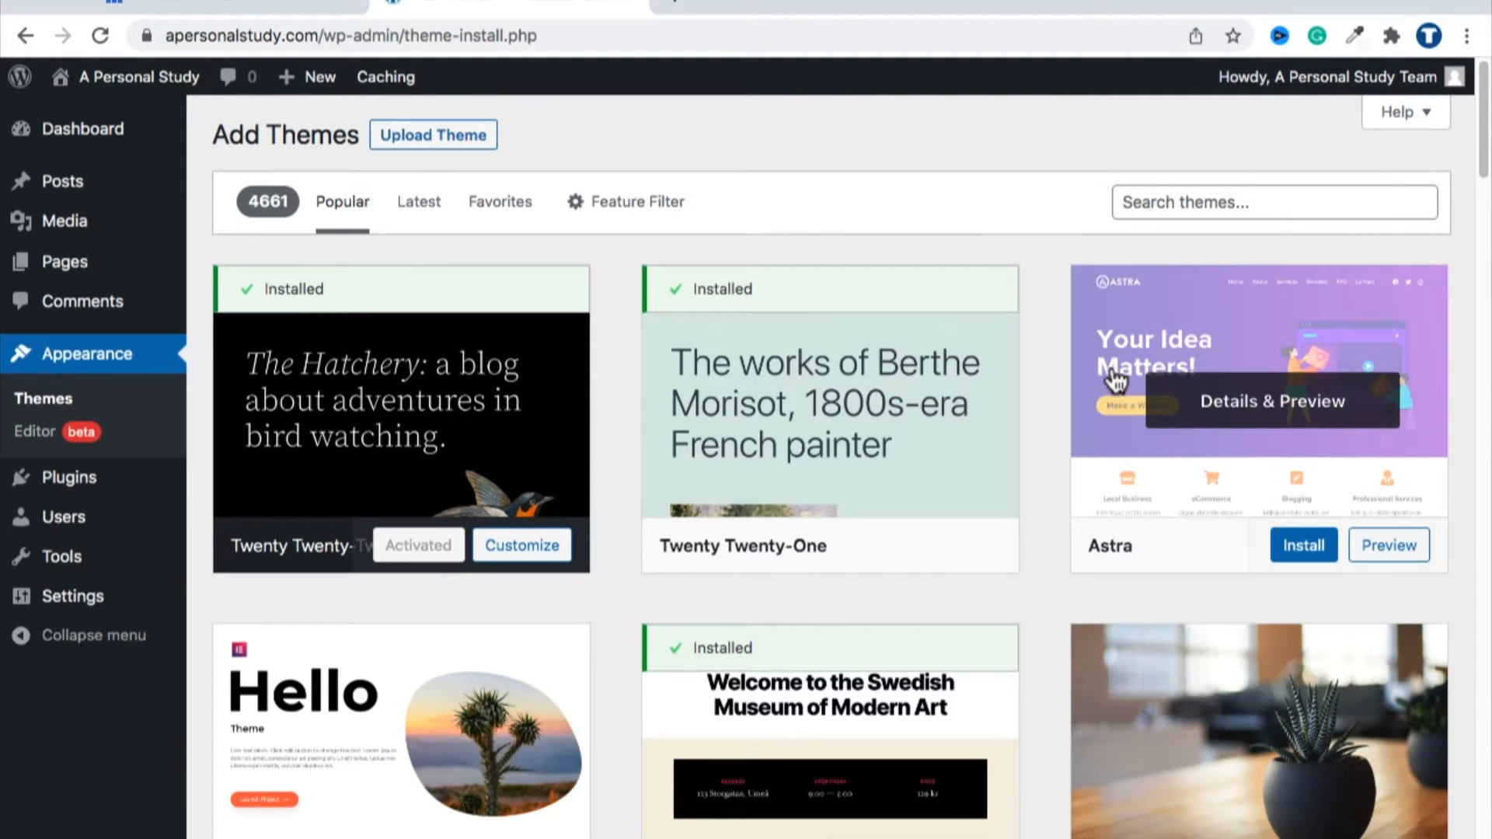
{"action": "left_click", "coordinate": [1099, 349]}
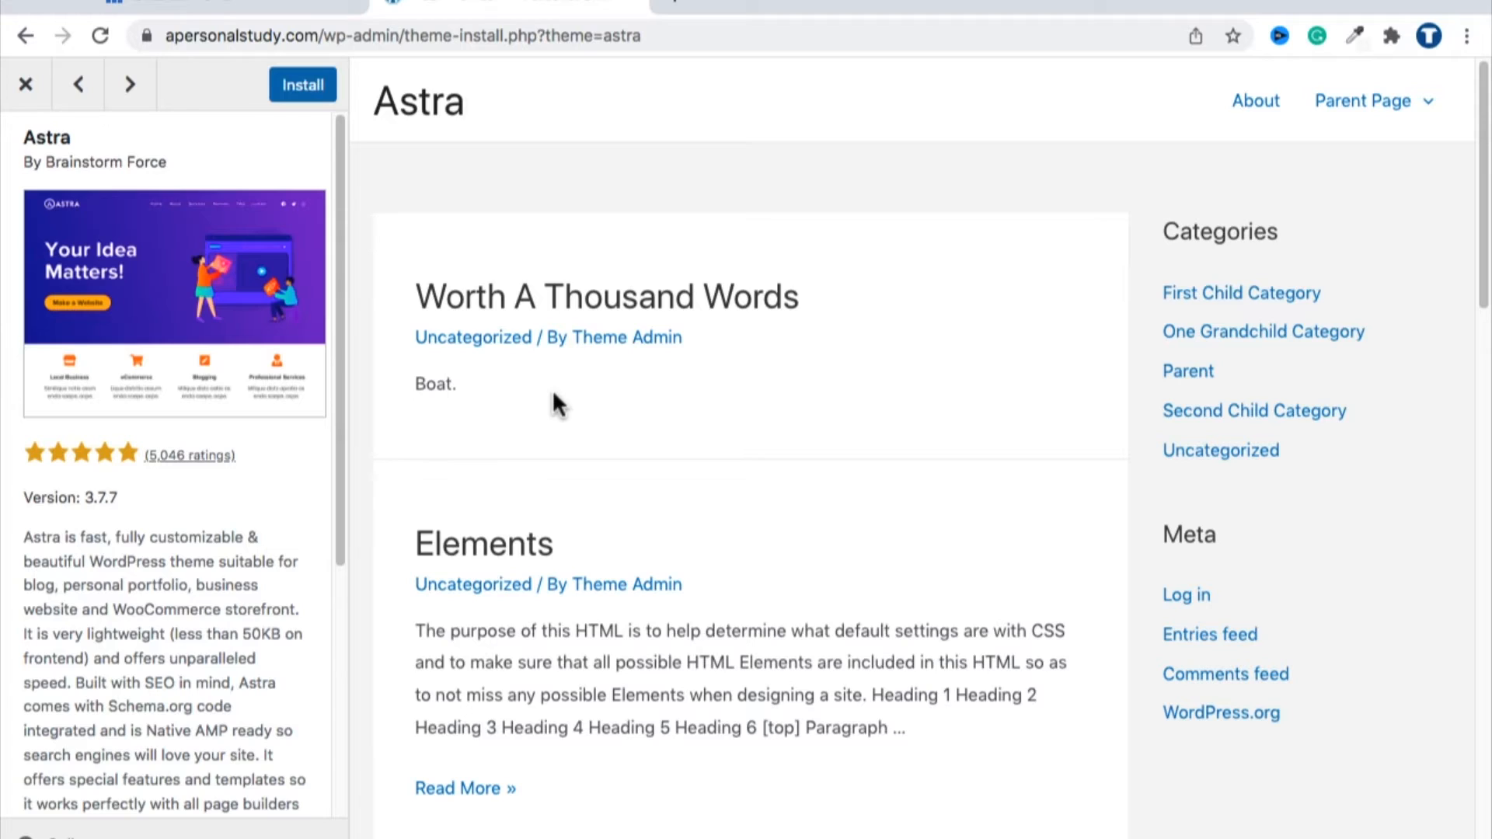
{"action": "left_click", "coordinate": [307, 88]}
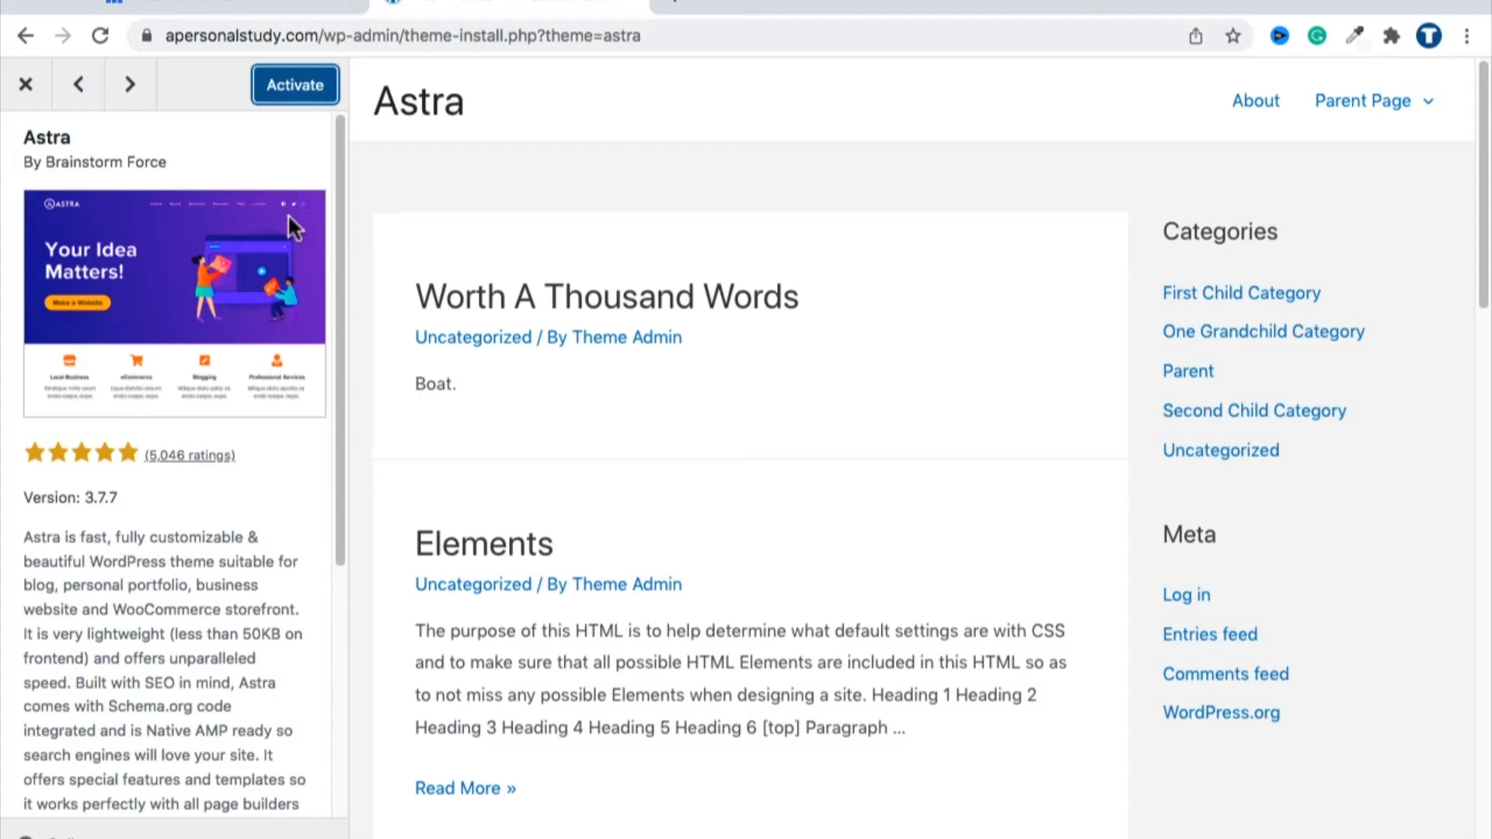
Step: Activate the installed Astra theme and look over the site's installed themes
{"action": "left_click", "coordinate": [283, 104]}
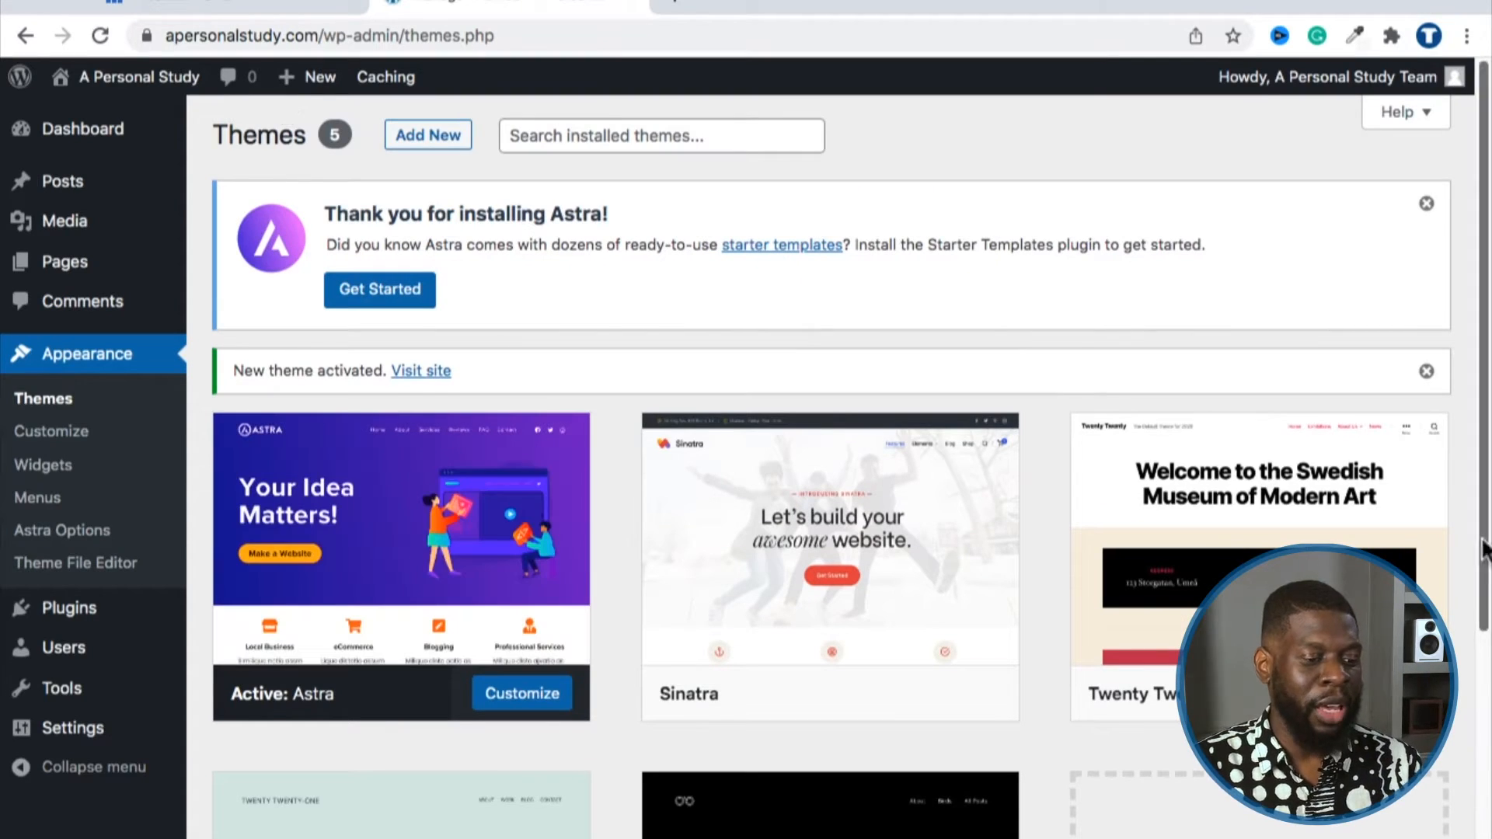
{"action": "scroll", "coordinate": [778, 389], "scroll_direction": "down", "scroll_amount": 3}
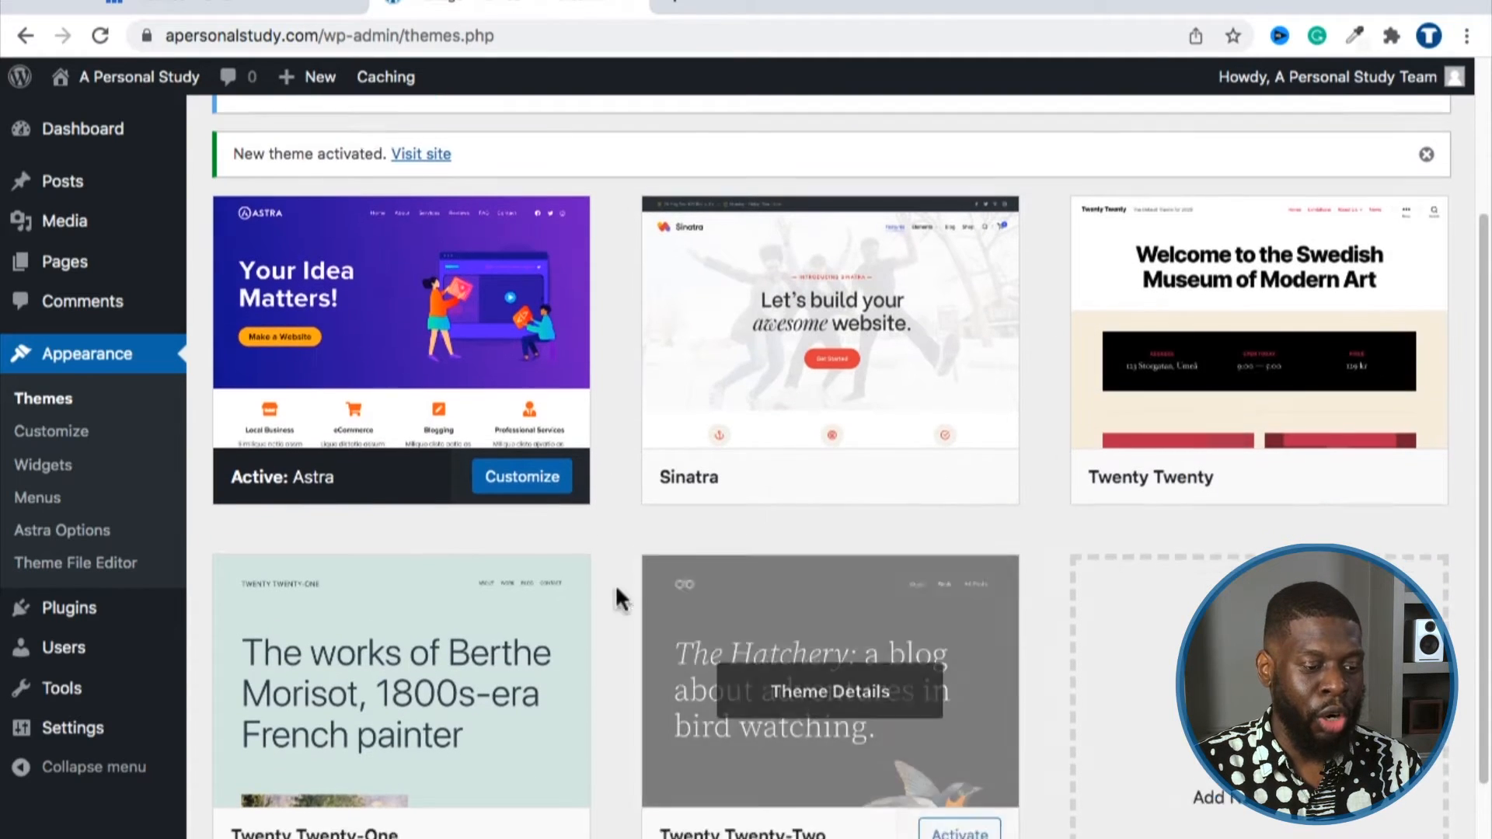
{"action": "scroll", "coordinate": [699, 544], "scroll_direction": "down", "scroll_amount": 2}
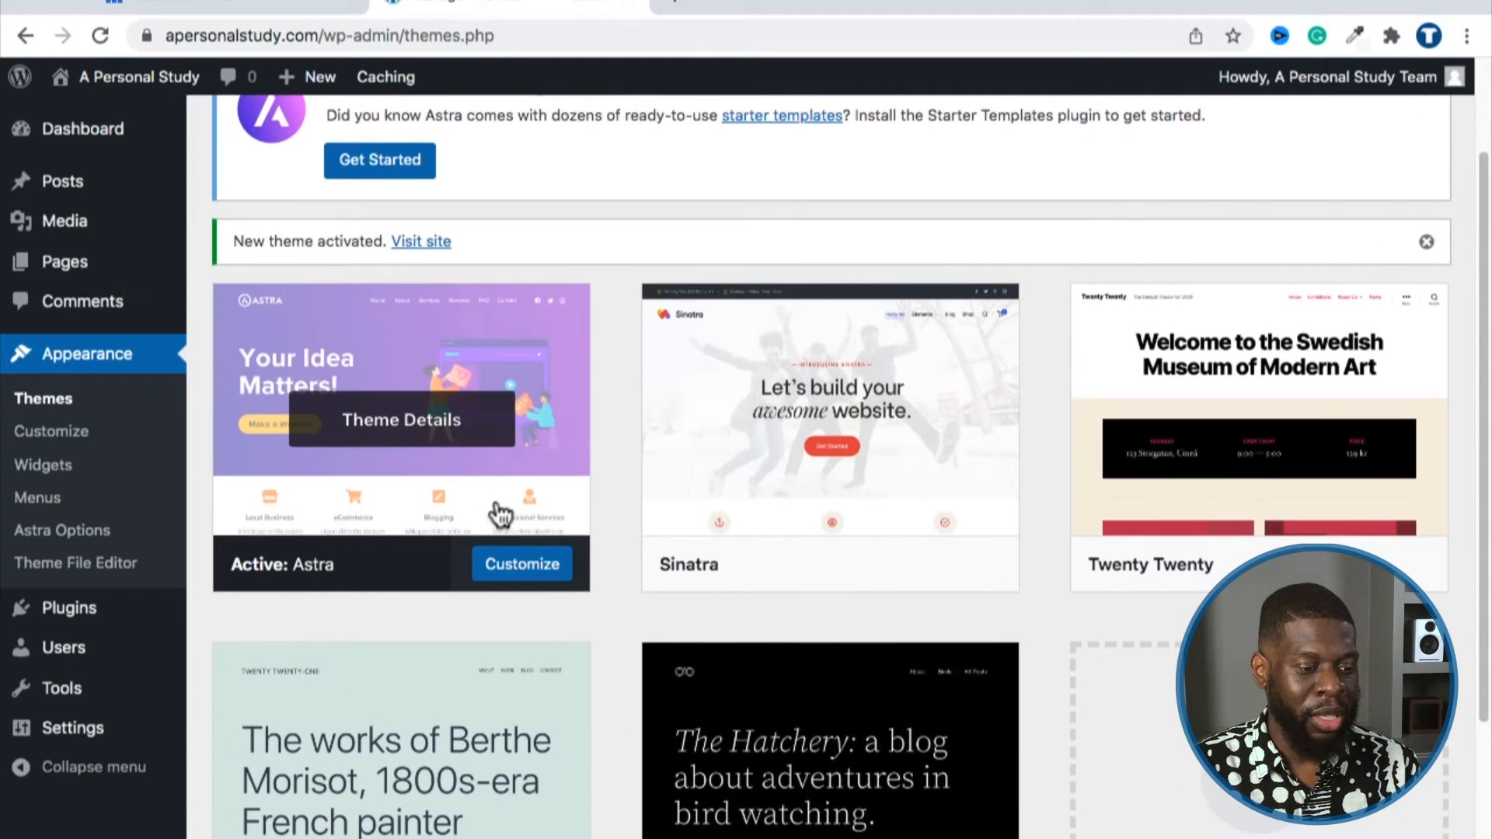
Step: Activate the Twenty Twenty-Two theme and switch the site back to Astra
{"action": "scroll", "coordinate": [506, 466], "scroll_direction": "down", "scroll_amount": 4}
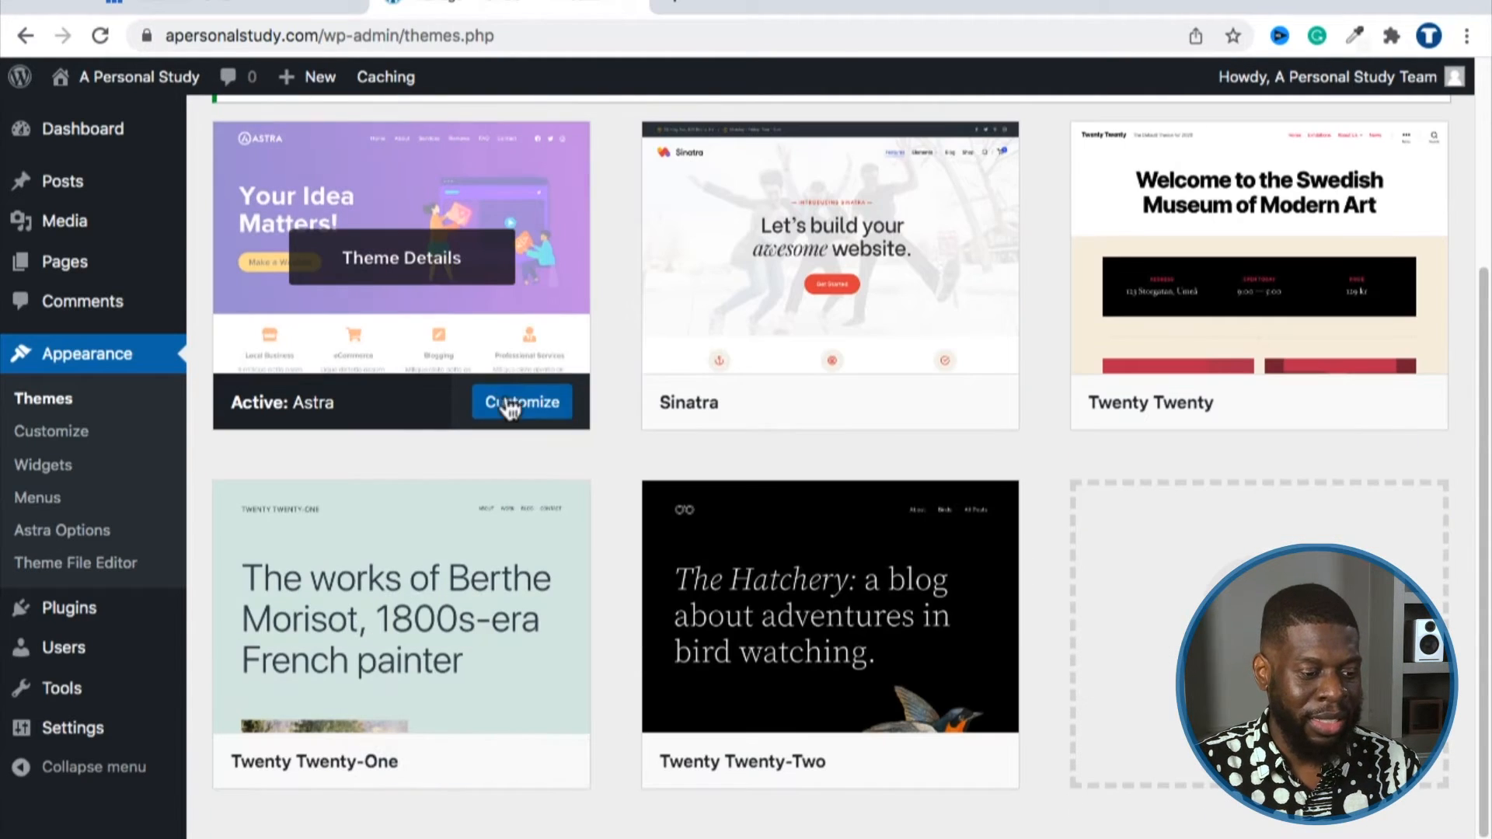
{"action": "scroll", "coordinate": [606, 466], "scroll_direction": "down", "scroll_amount": 1}
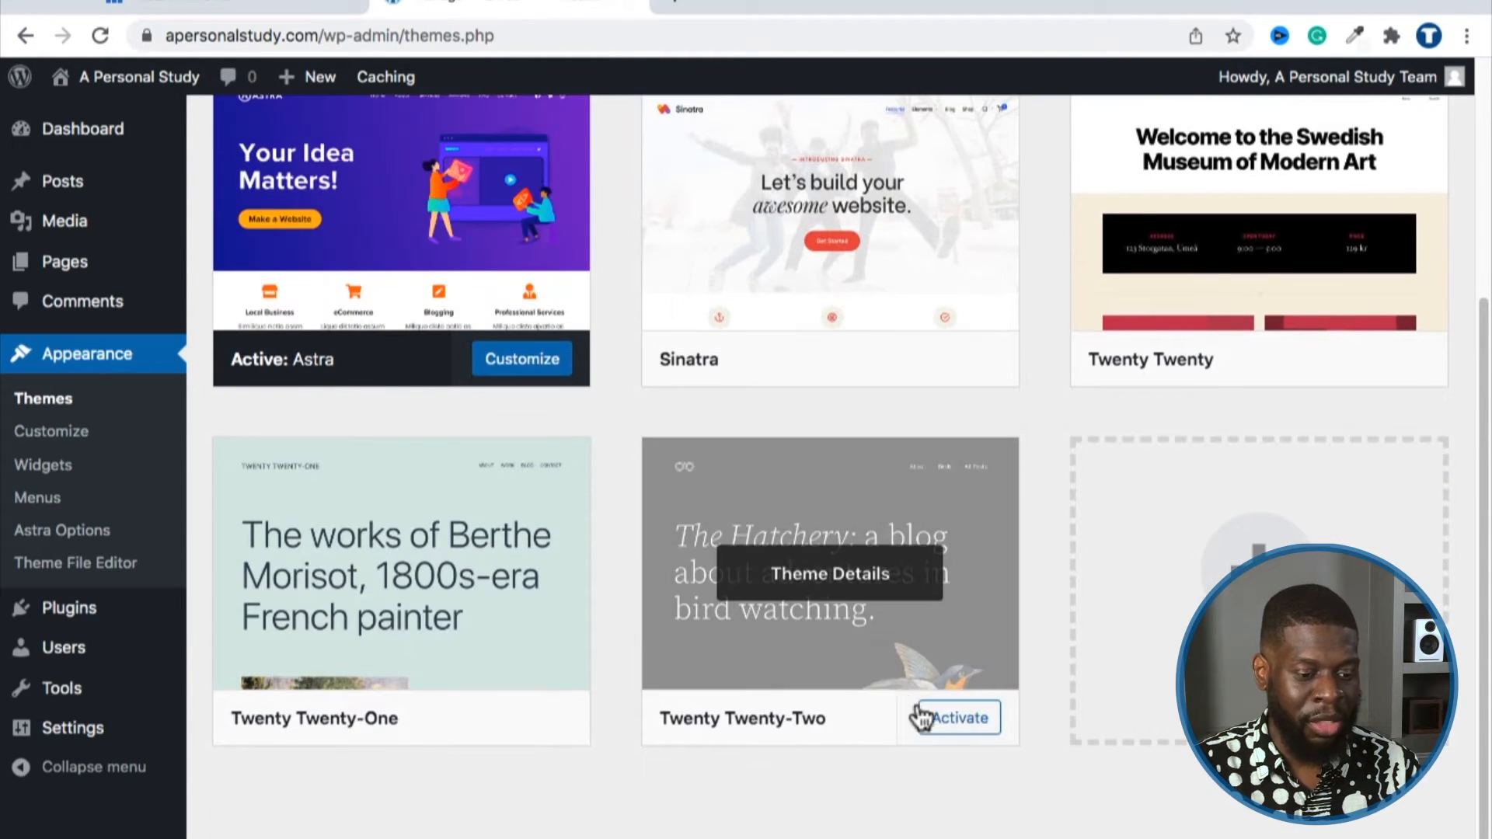
{"action": "left_click", "coordinate": [956, 723]}
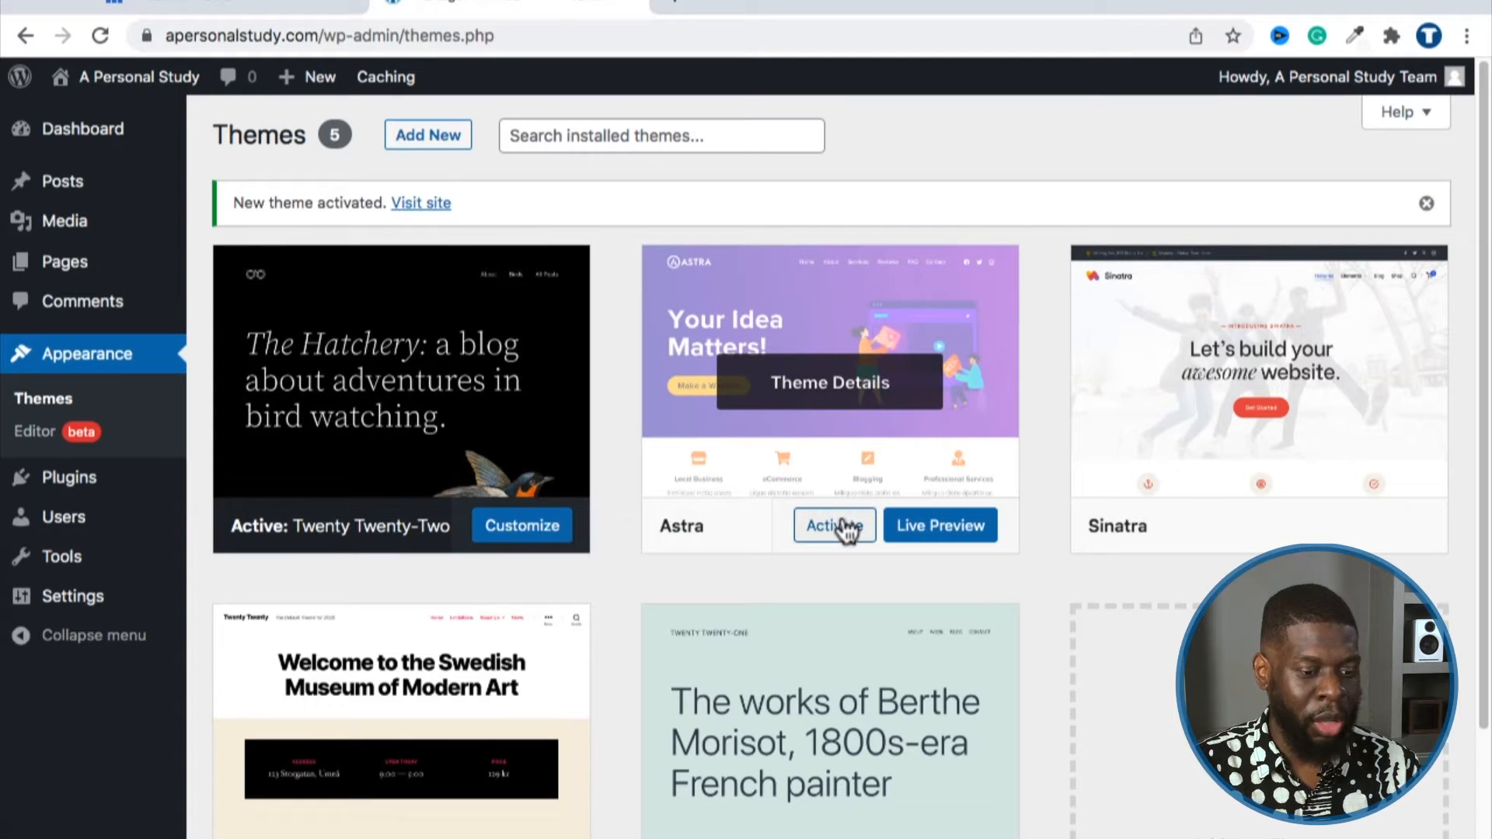
{"action": "left_click", "coordinate": [840, 535]}
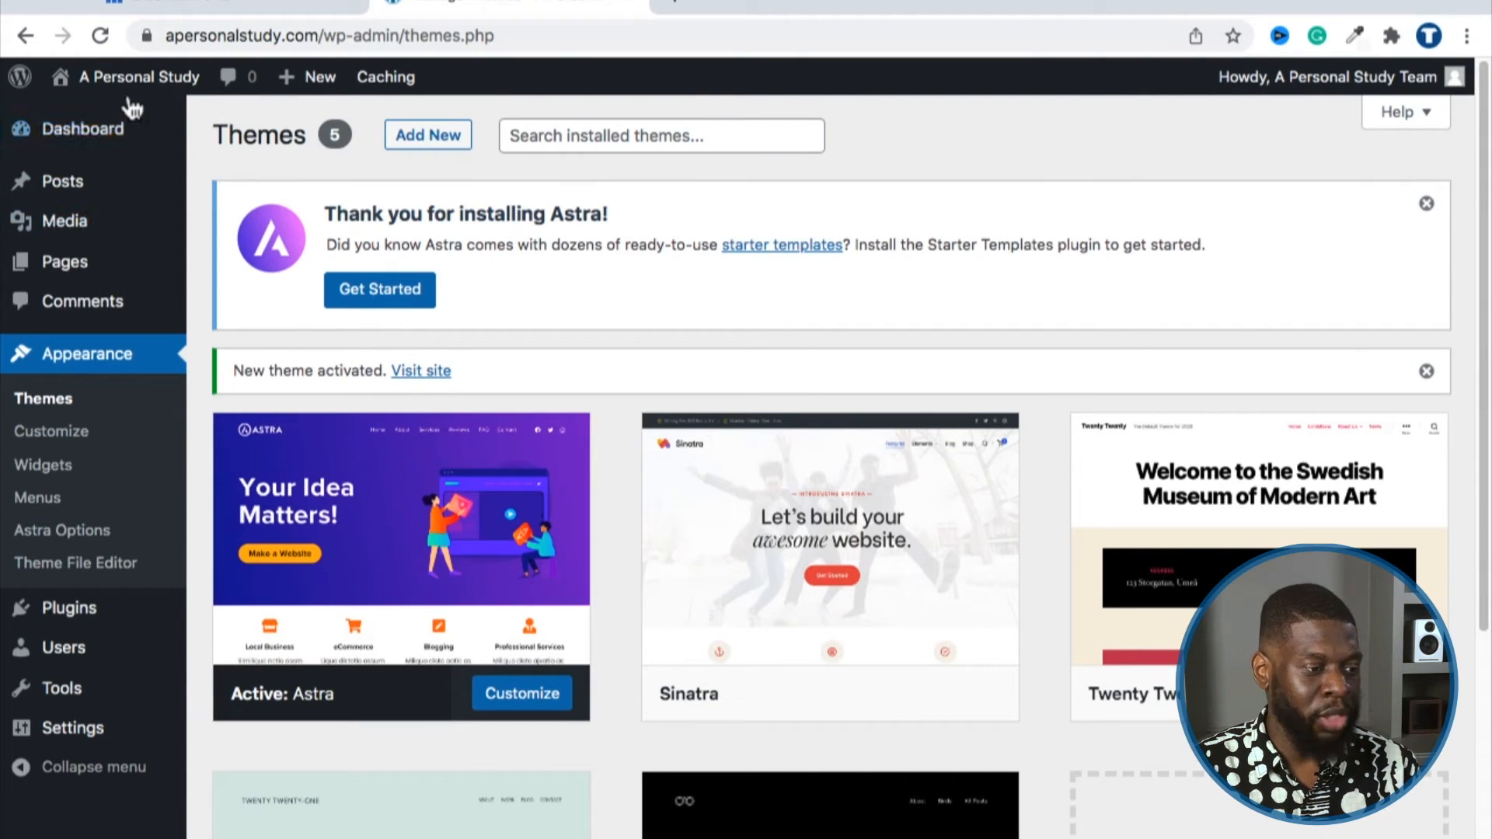
Step: Visit the live site and look over its homepage down to the footer
{"action": "mouse_move", "coordinate": [132, 95]}
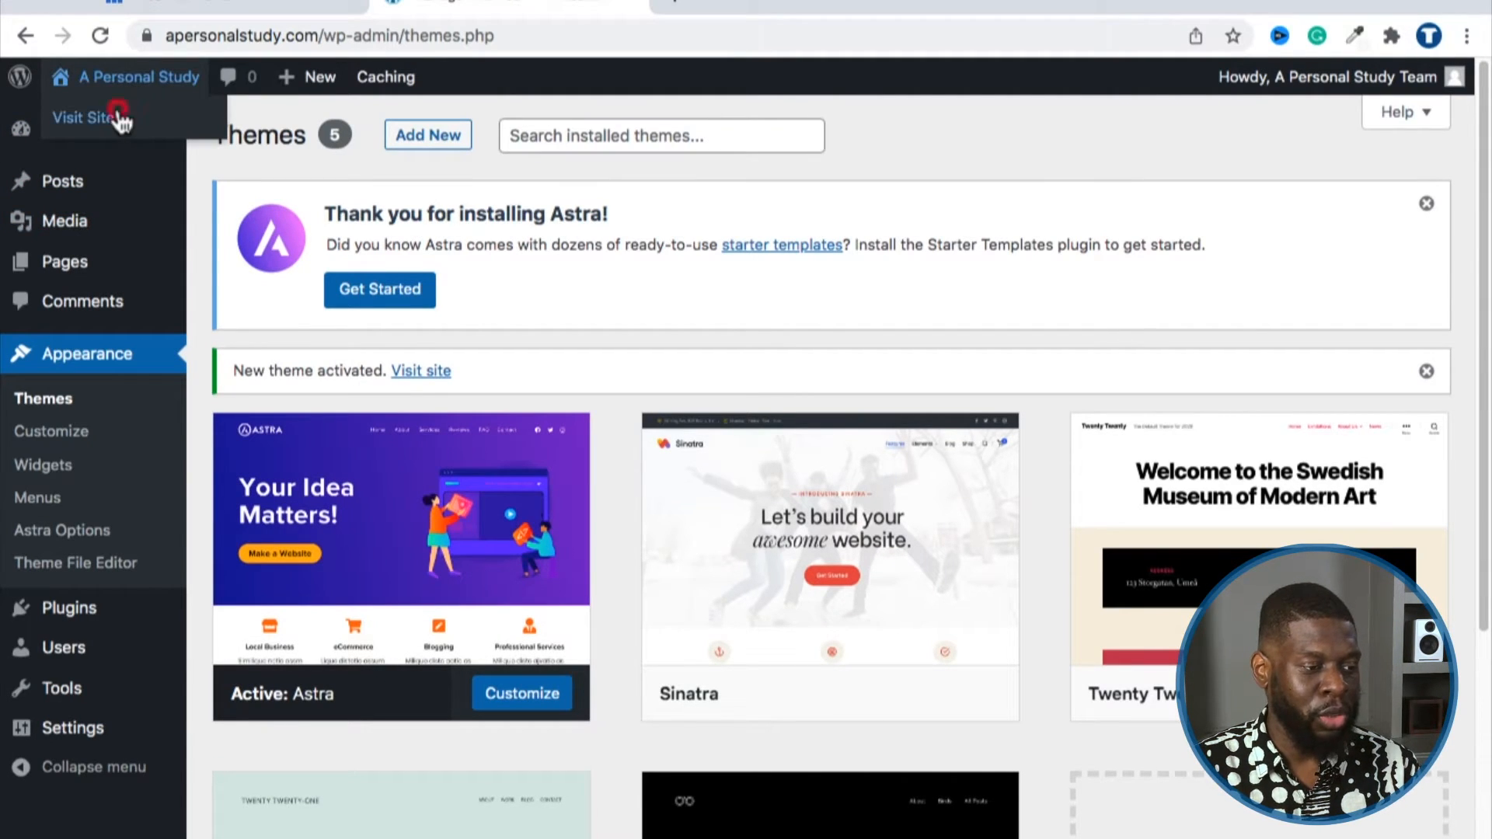
{"action": "left_click", "coordinate": [121, 119]}
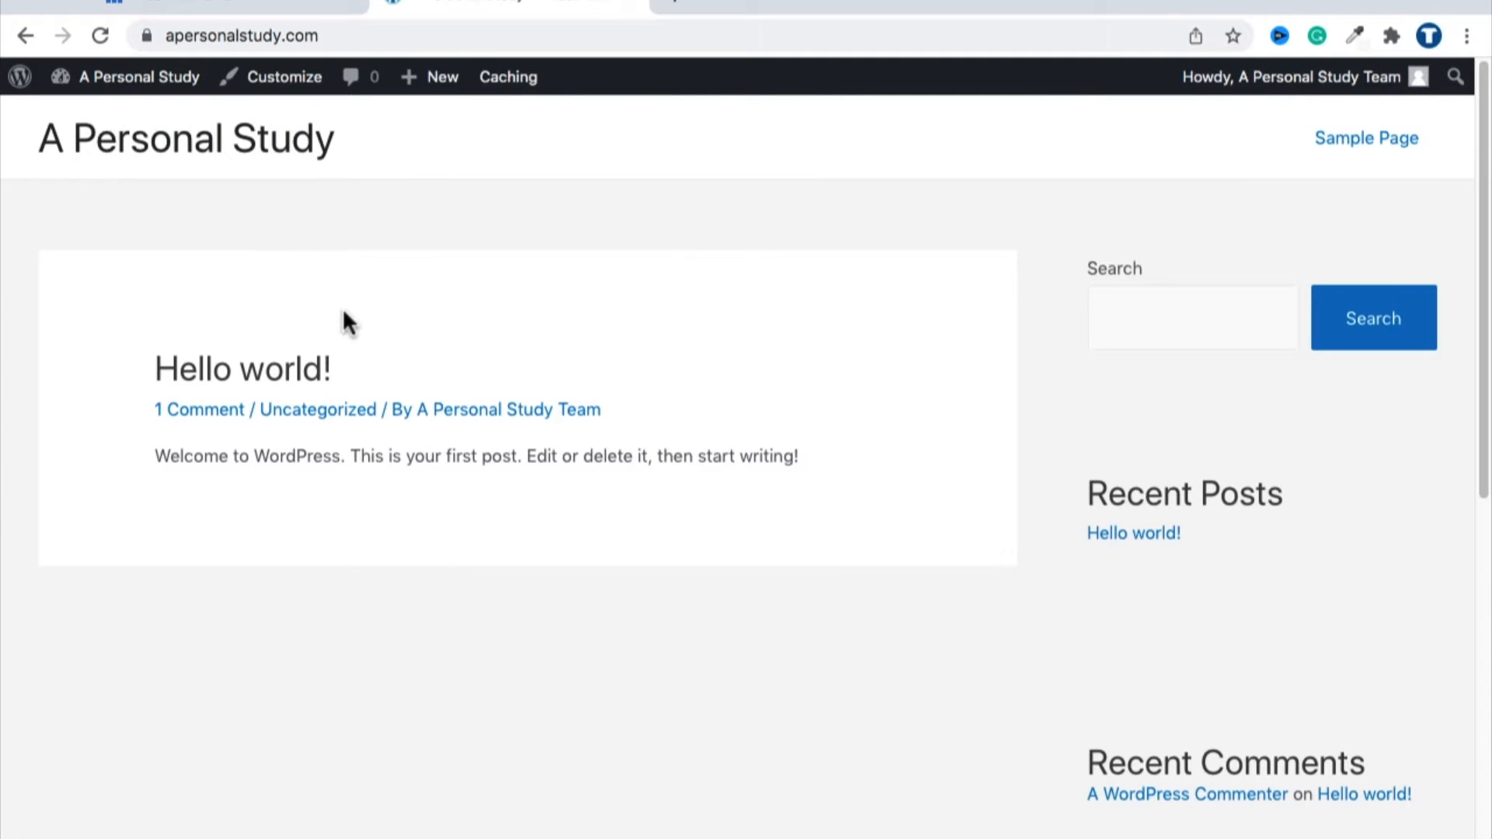
{"action": "scroll", "coordinate": [344, 313], "scroll_direction": "down", "scroll_amount": 9}
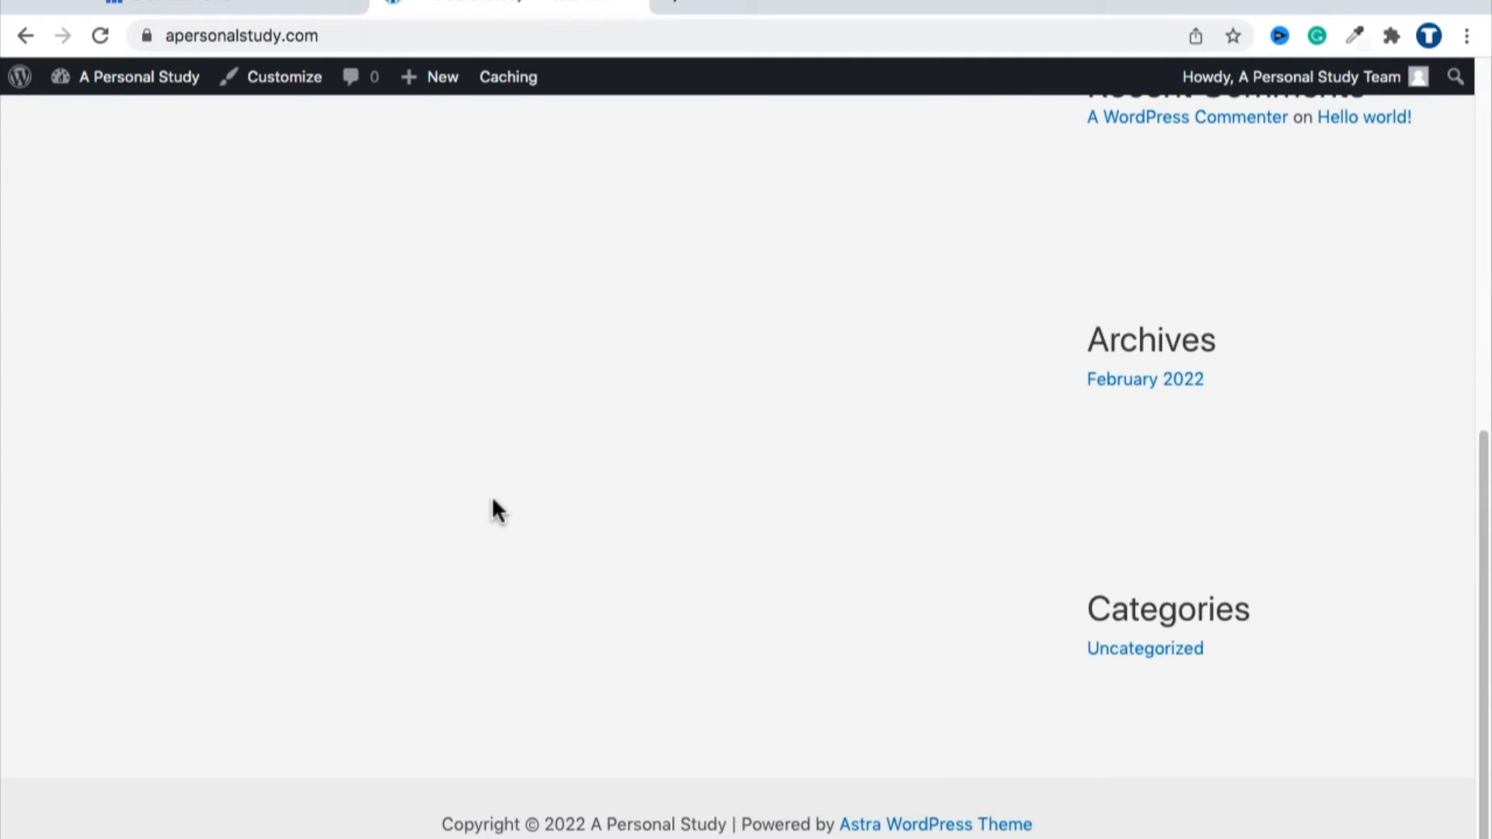
{"action": "scroll", "coordinate": [493, 501], "scroll_direction": "up", "scroll_amount": 9}
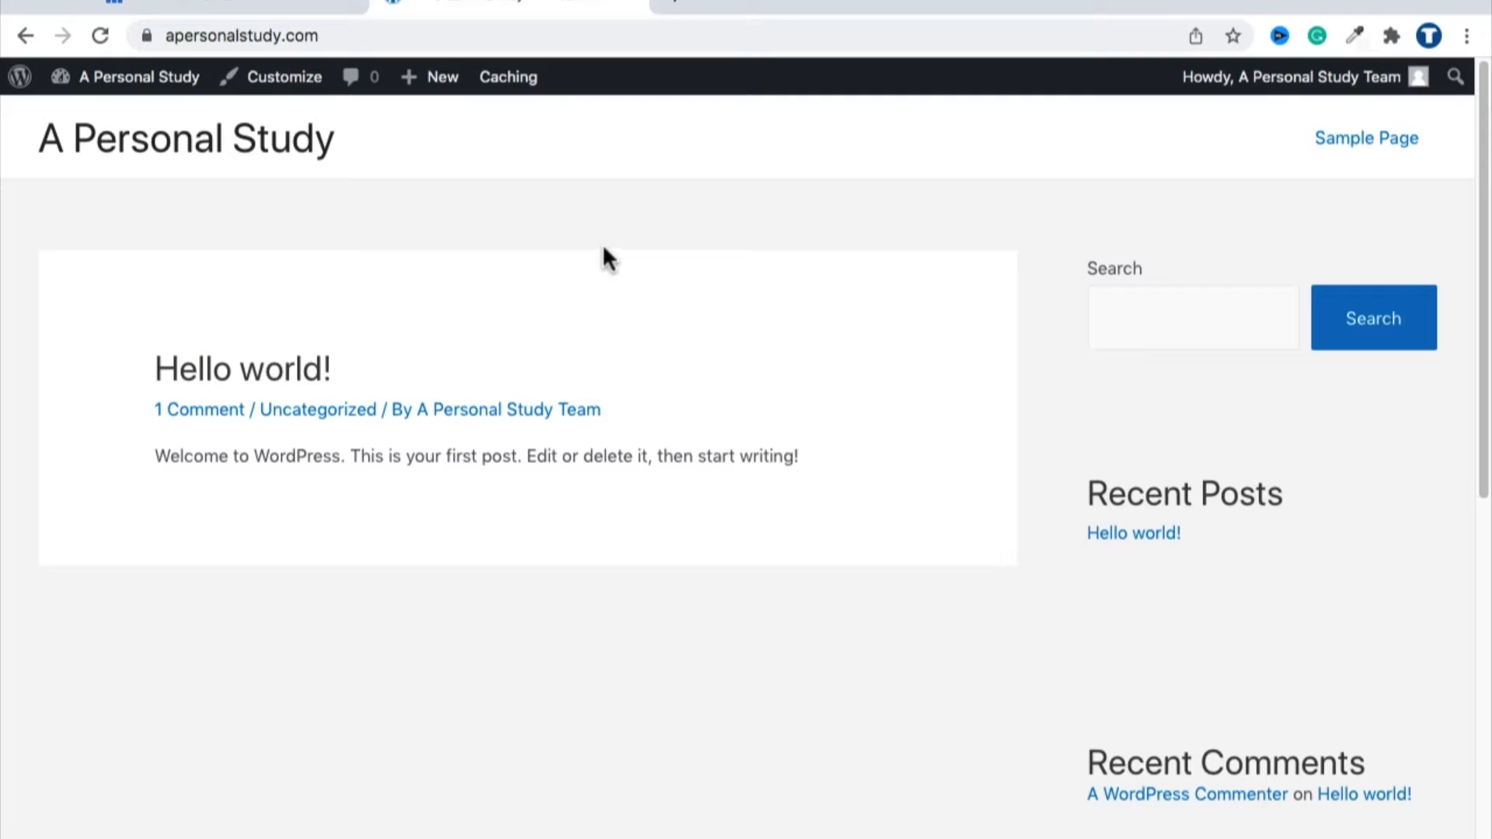
Step: Return to the admin dashboard and open the site customizer for the Astra theme
{"action": "mouse_move", "coordinate": [102, 80]}
{"action": "left_click", "coordinate": [107, 116]}
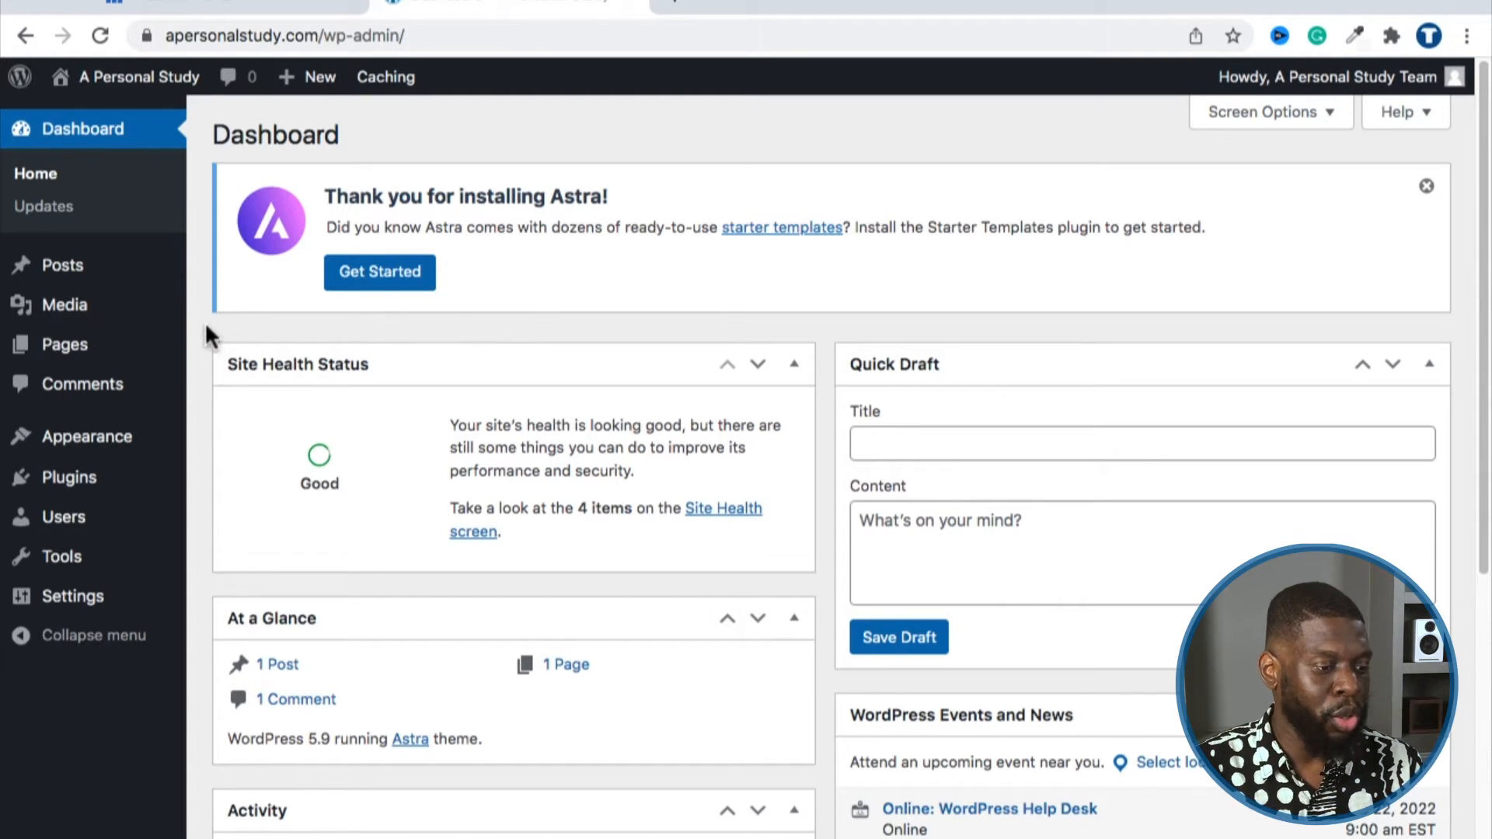
{"action": "scroll", "coordinate": [201, 315], "scroll_direction": "down", "scroll_amount": 1}
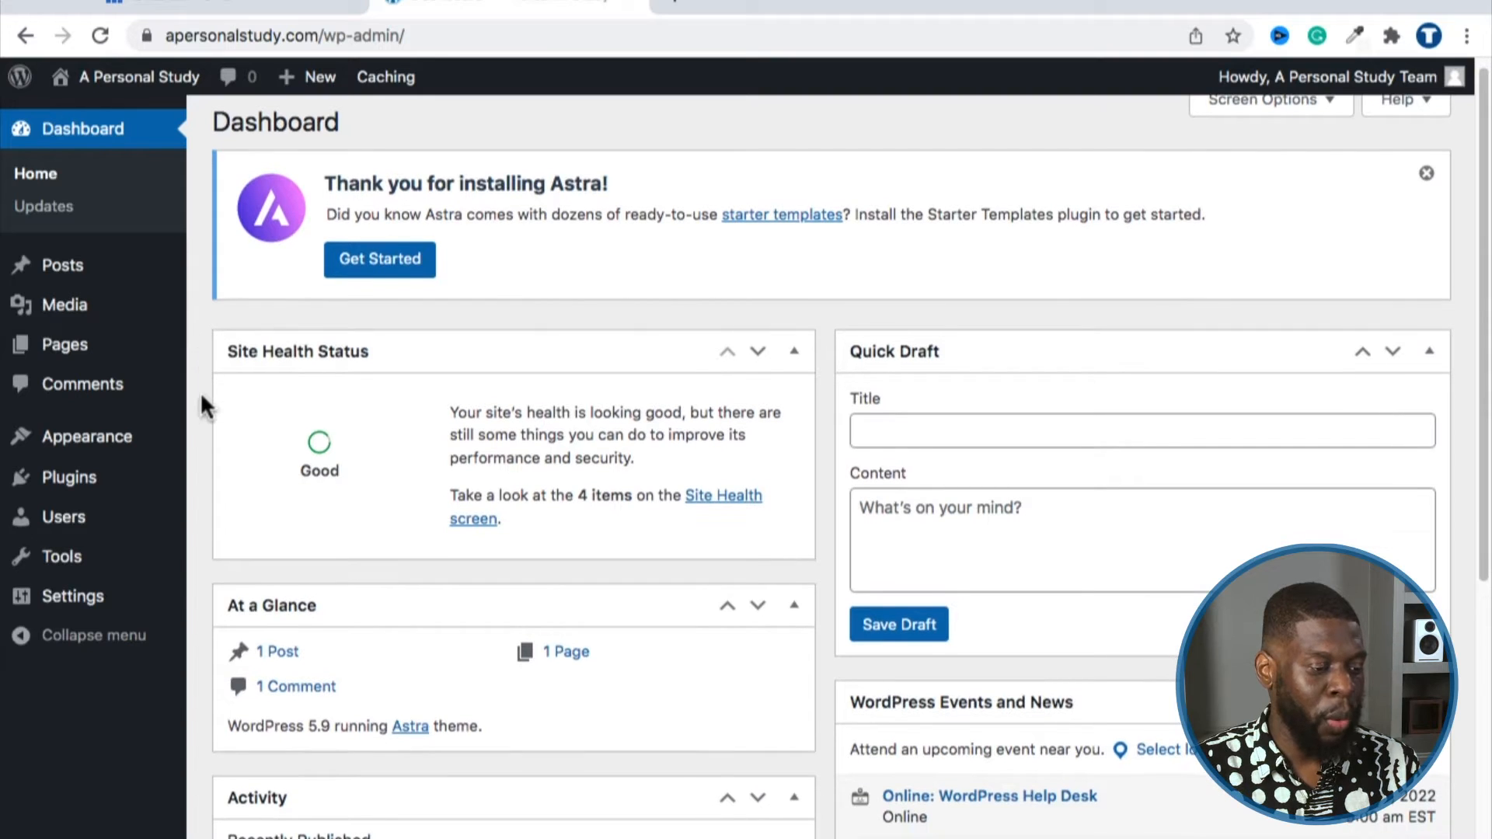
{"action": "mouse_move", "coordinate": [72, 454]}
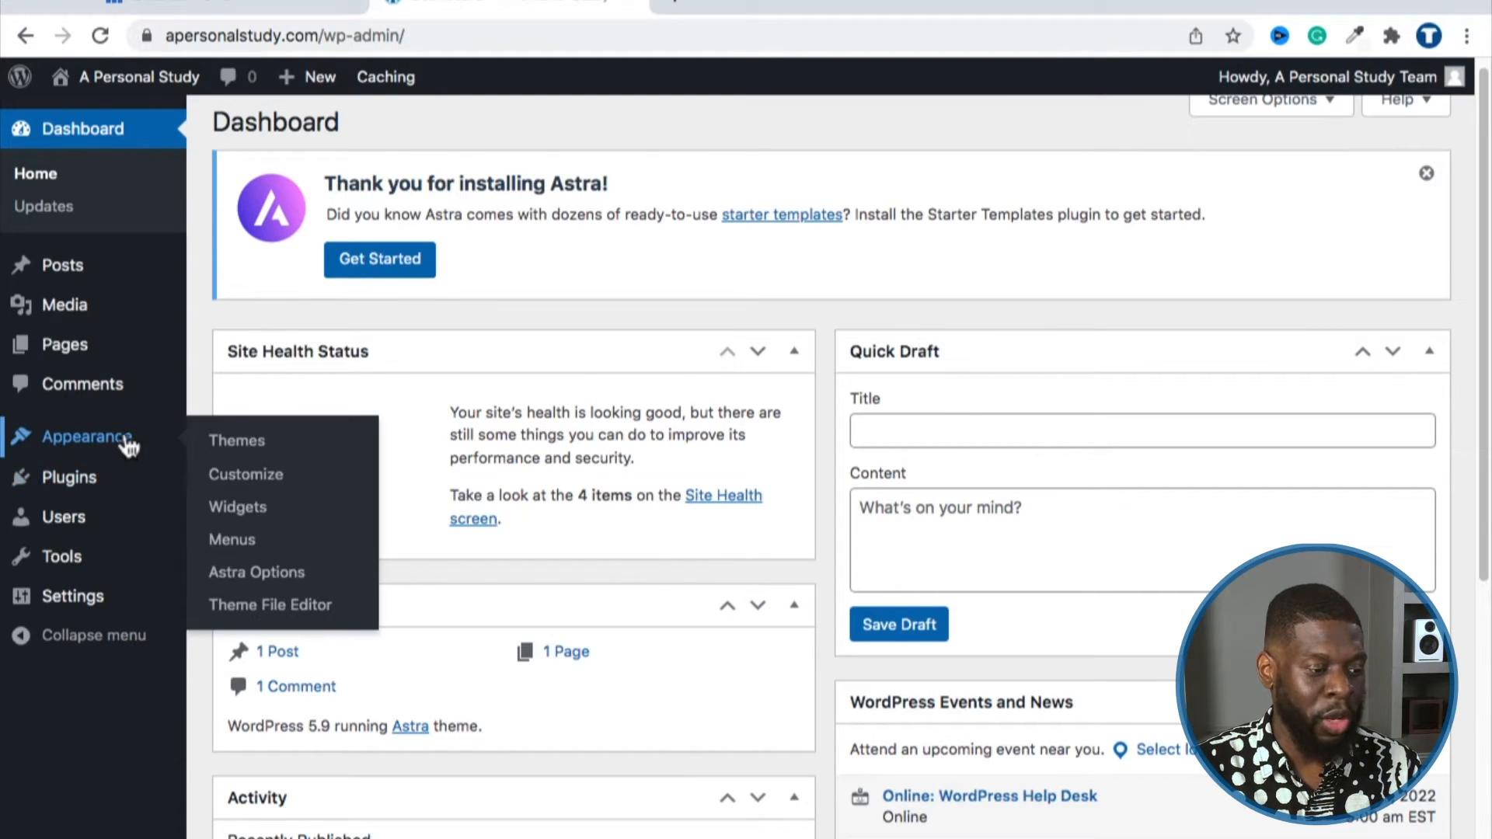
{"action": "left_click", "coordinate": [236, 476]}
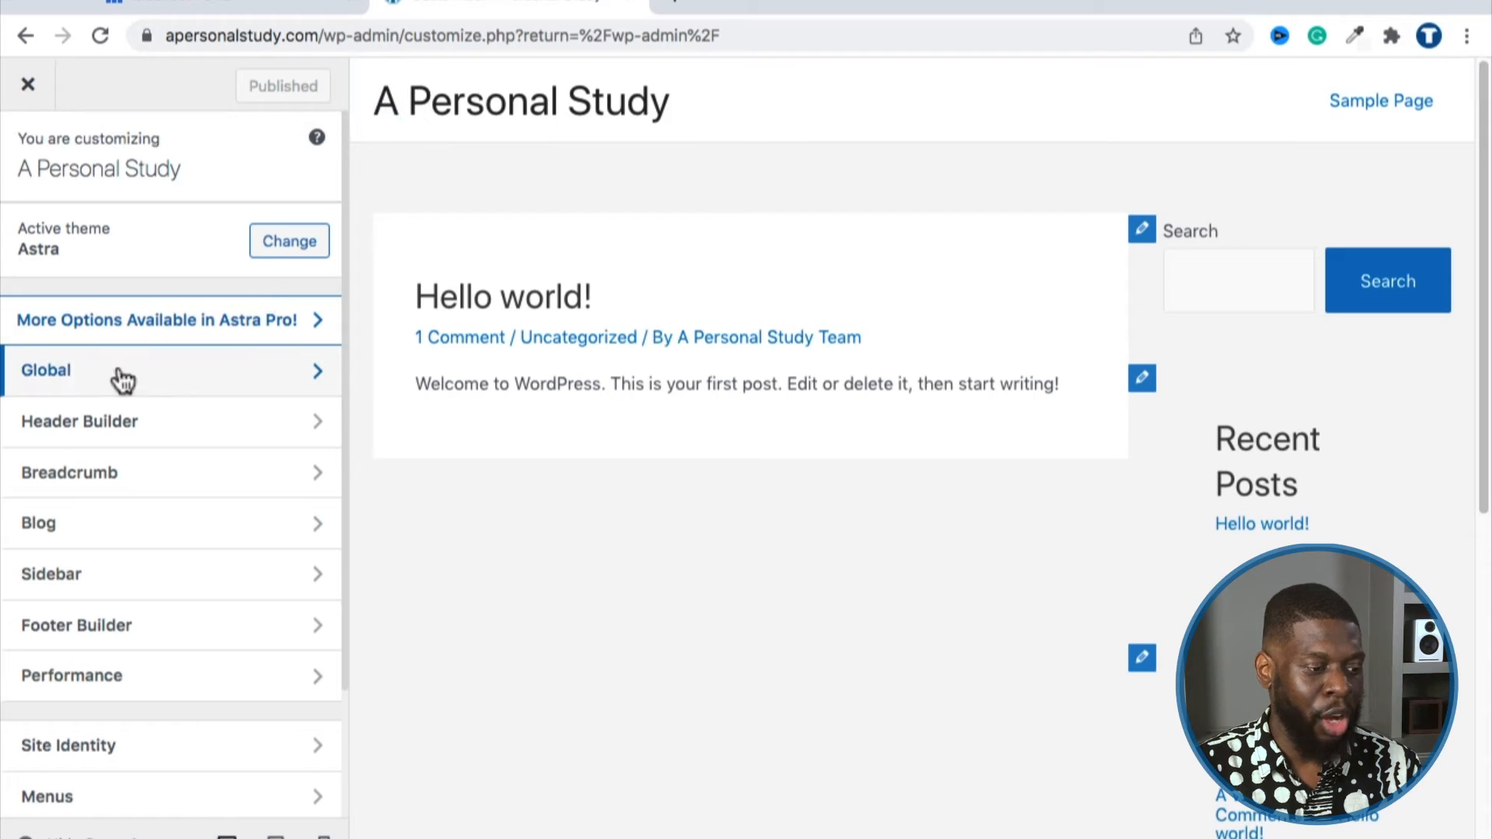
Step: Check the Global customization categories and open the Header Builder
{"action": "left_click", "coordinate": [85, 371]}
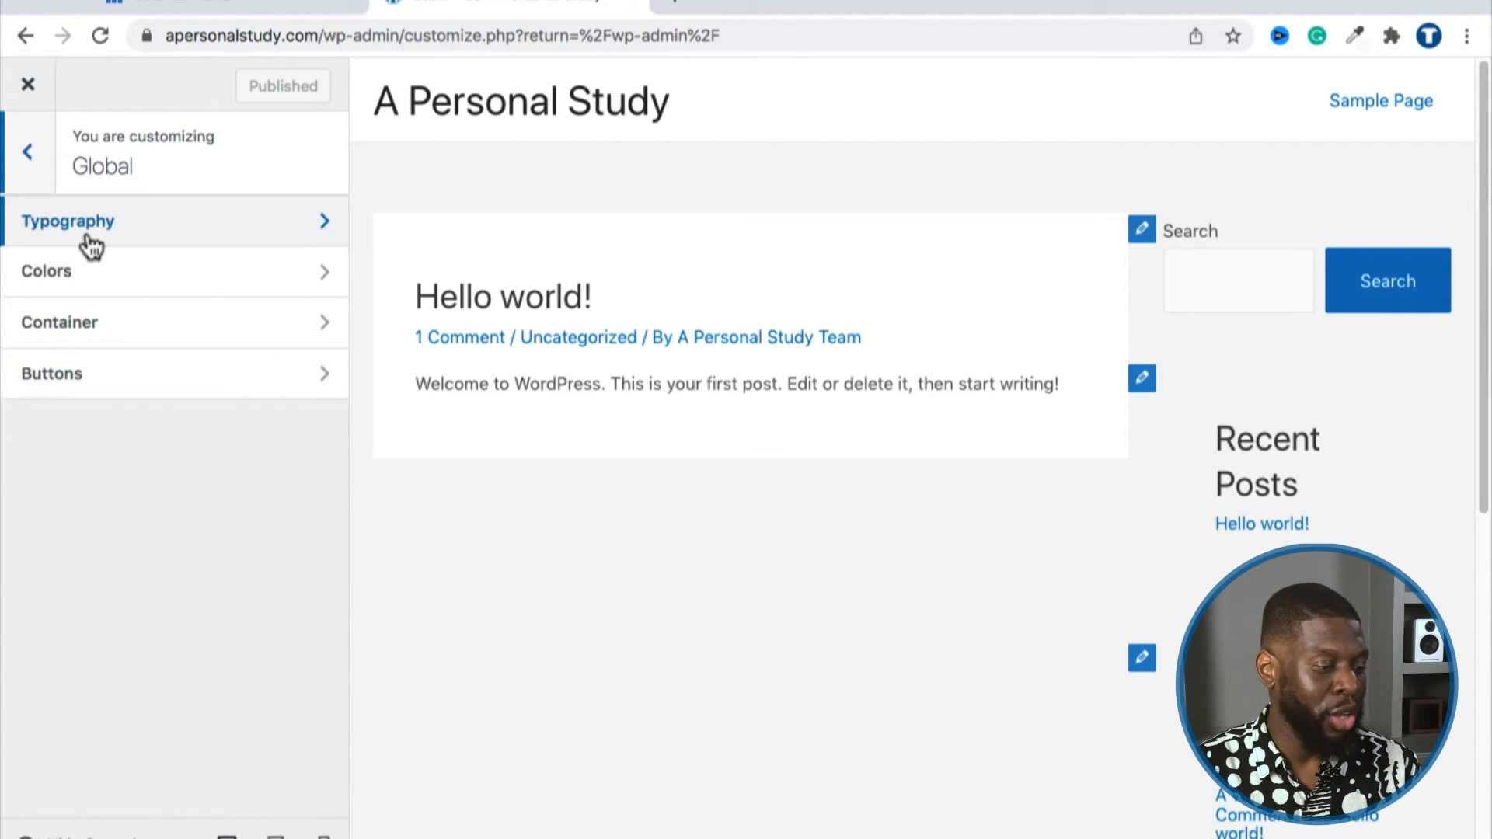
{"action": "left_click", "coordinate": [37, 167]}
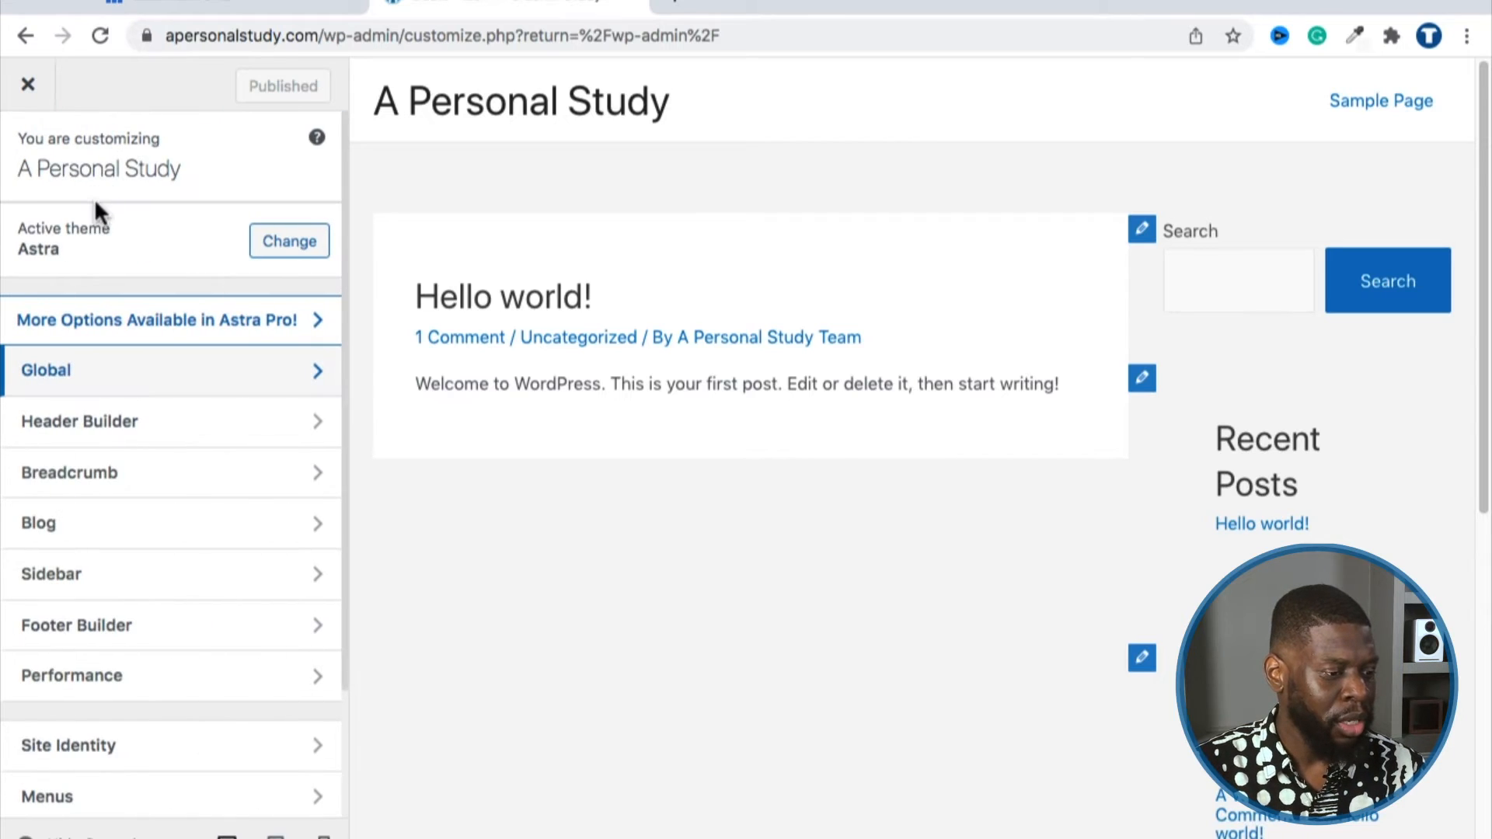
{"action": "left_click", "coordinate": [75, 426]}
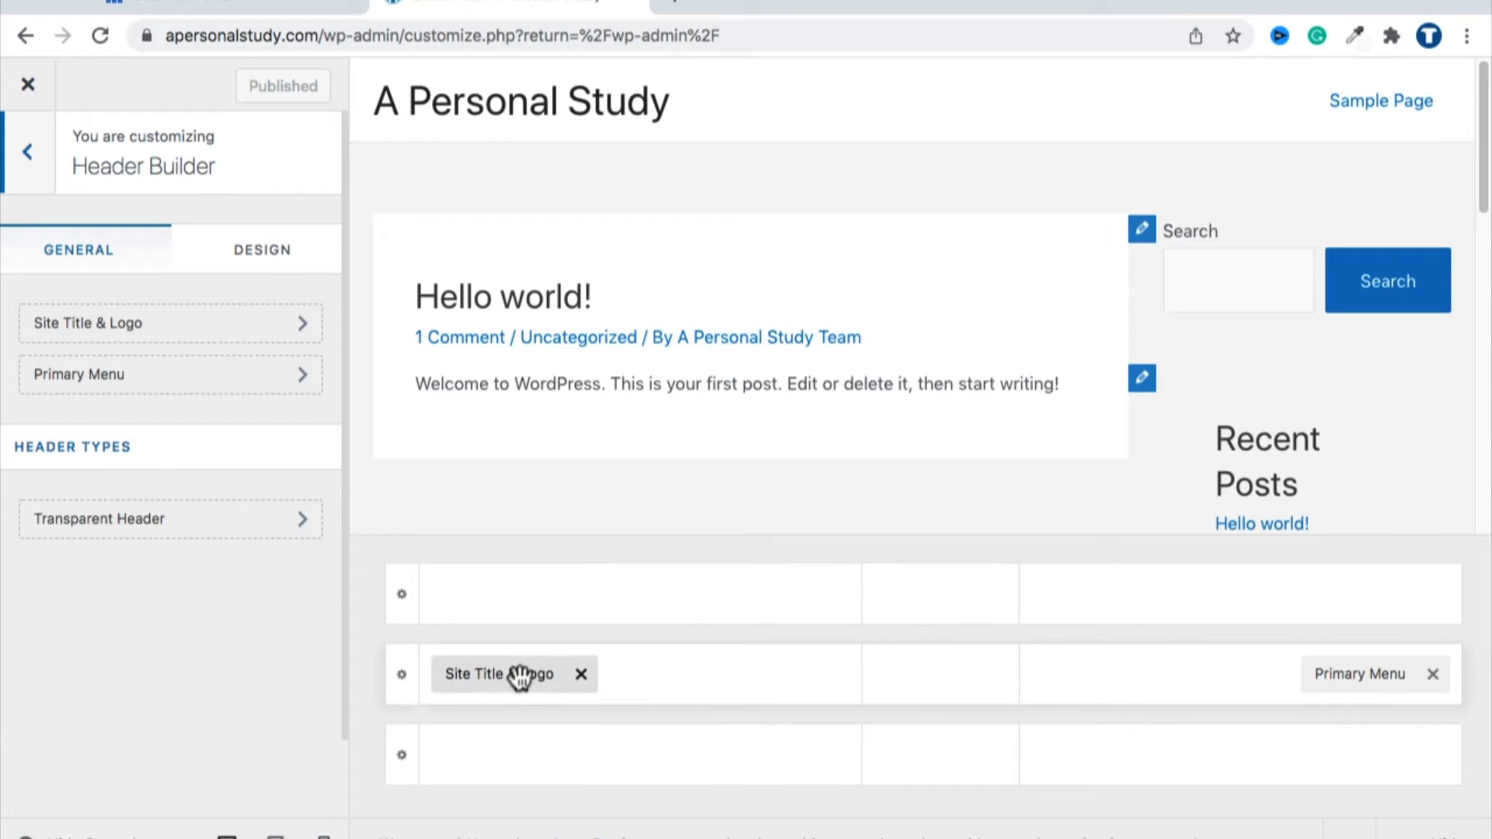
Step: Move Site Title & Logo to the centre of the middle header row and Primary Menu to the centre of the row below
{"action": "left_click_drag", "start_coordinate": [543, 687], "coordinate": [896, 695]}
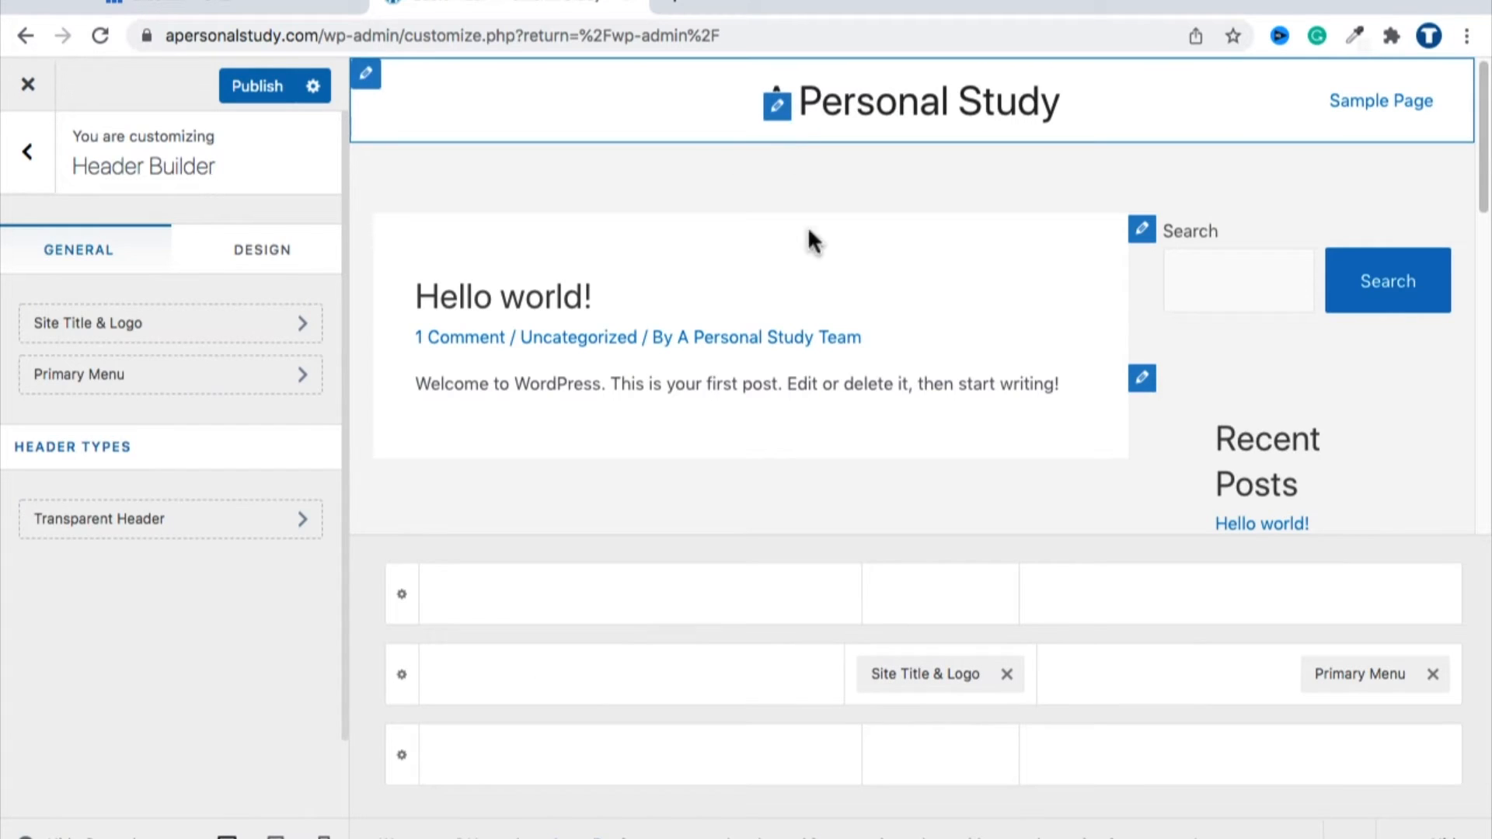
{"action": "left_click_drag", "start_coordinate": [1328, 665], "coordinate": [1336, 614]}
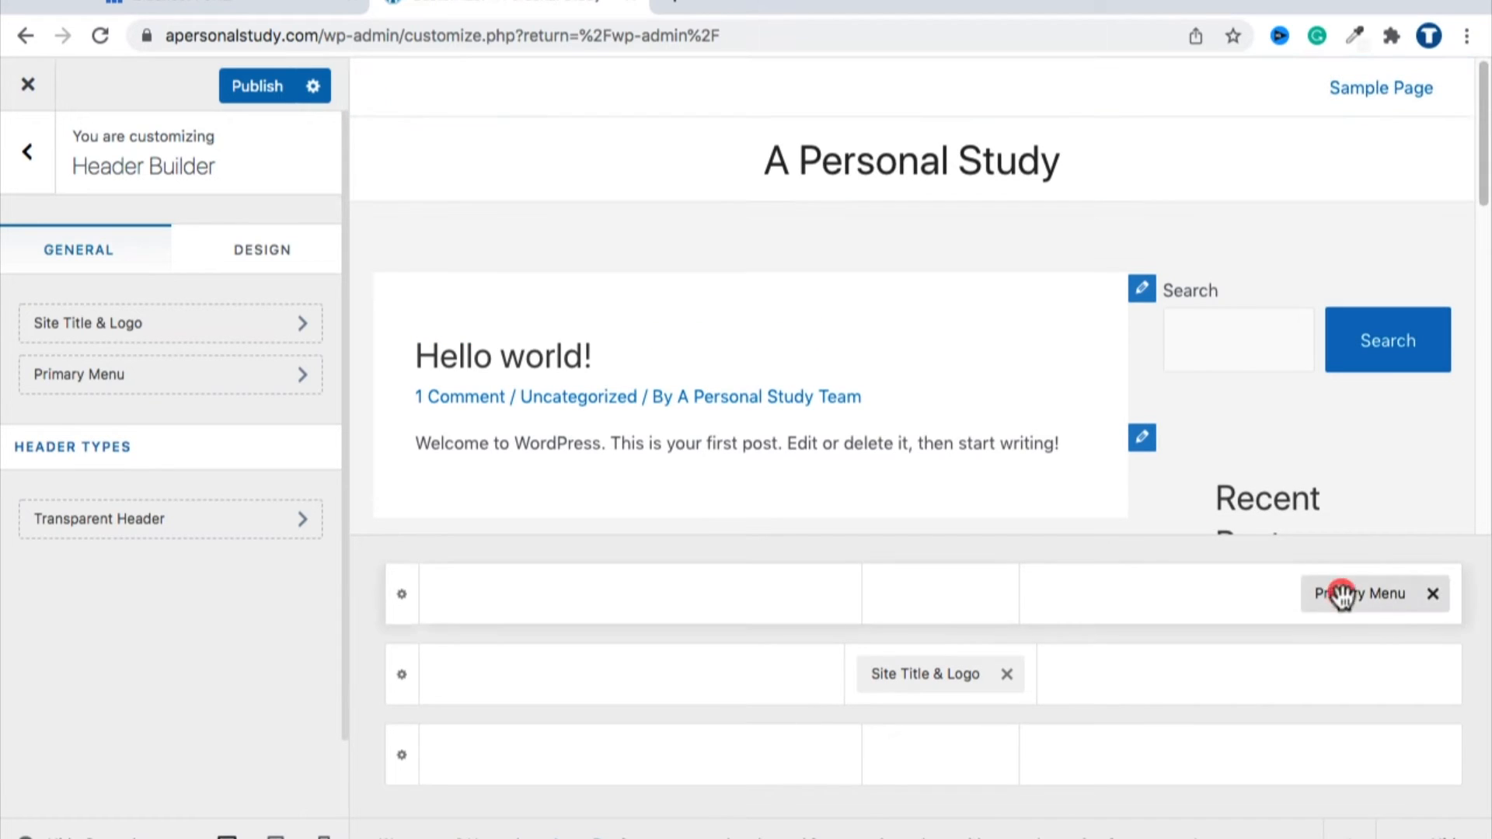
{"action": "left_click_drag", "start_coordinate": [1342, 594], "coordinate": [949, 759]}
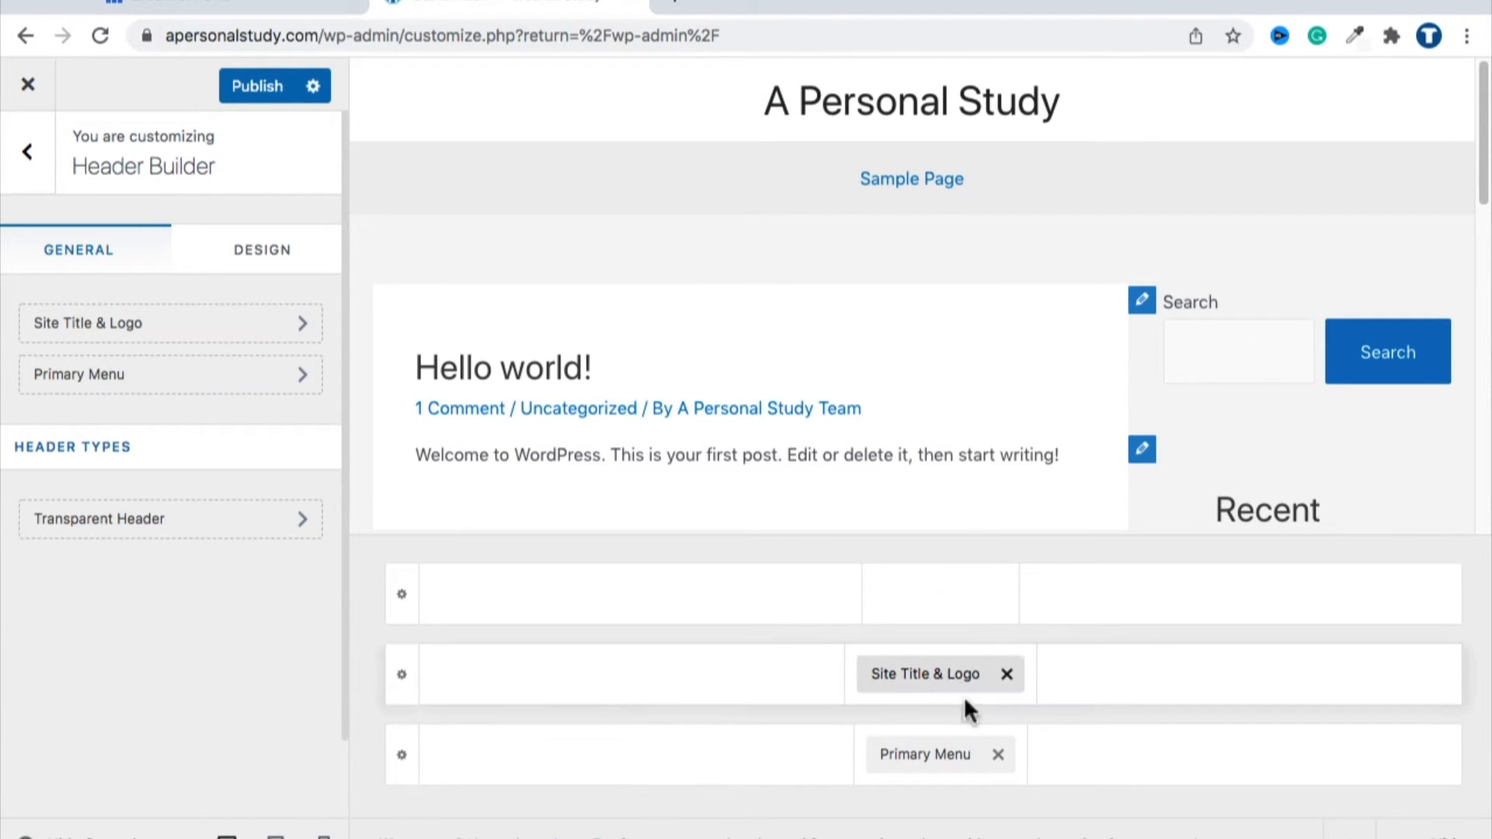
Step: Add a Social element at the right end of the middle header row and remove it again
{"action": "left_click", "coordinate": [1355, 670]}
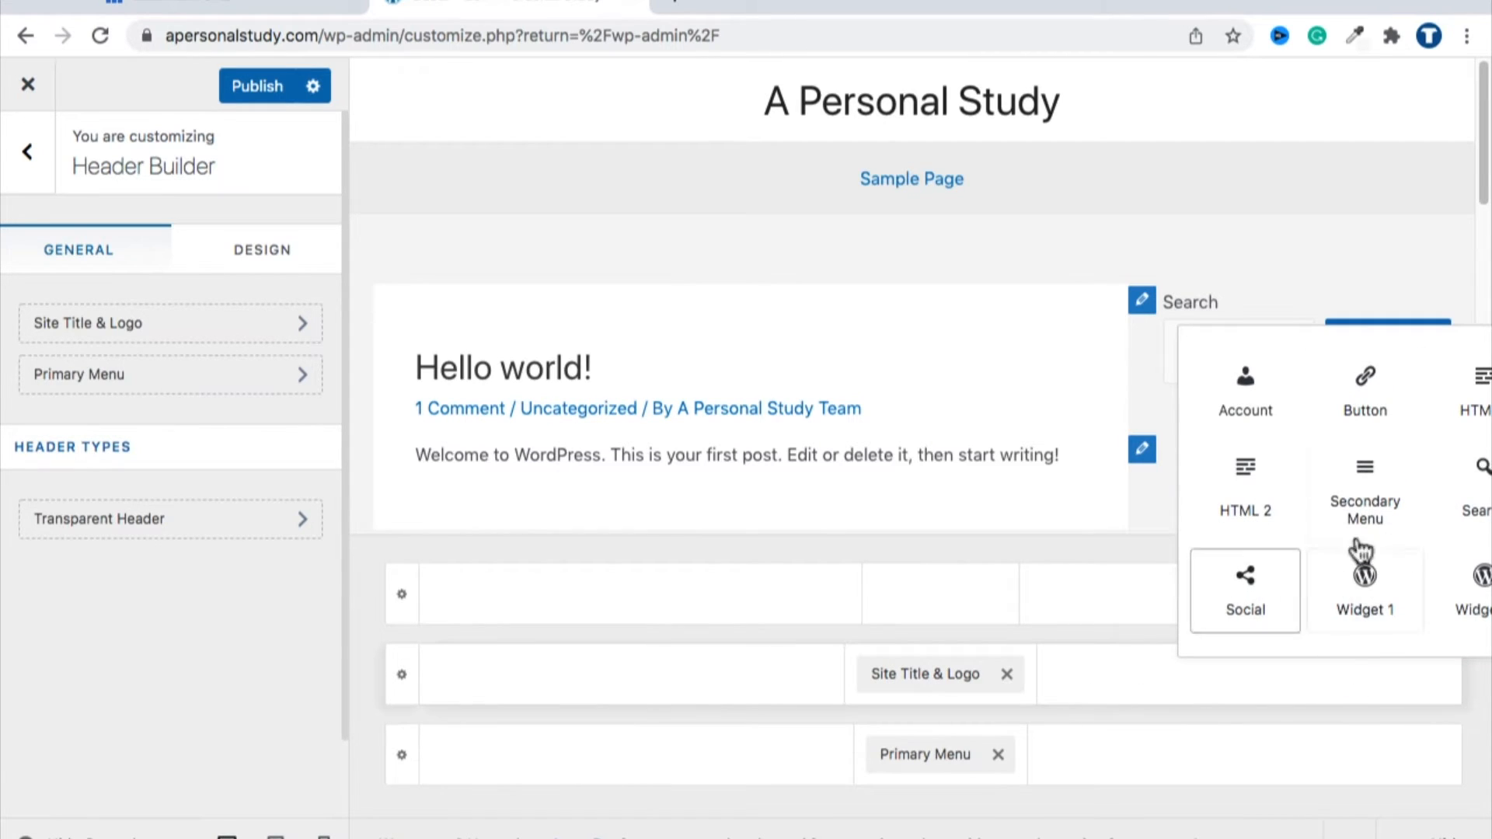
{"action": "left_click", "coordinate": [1242, 588]}
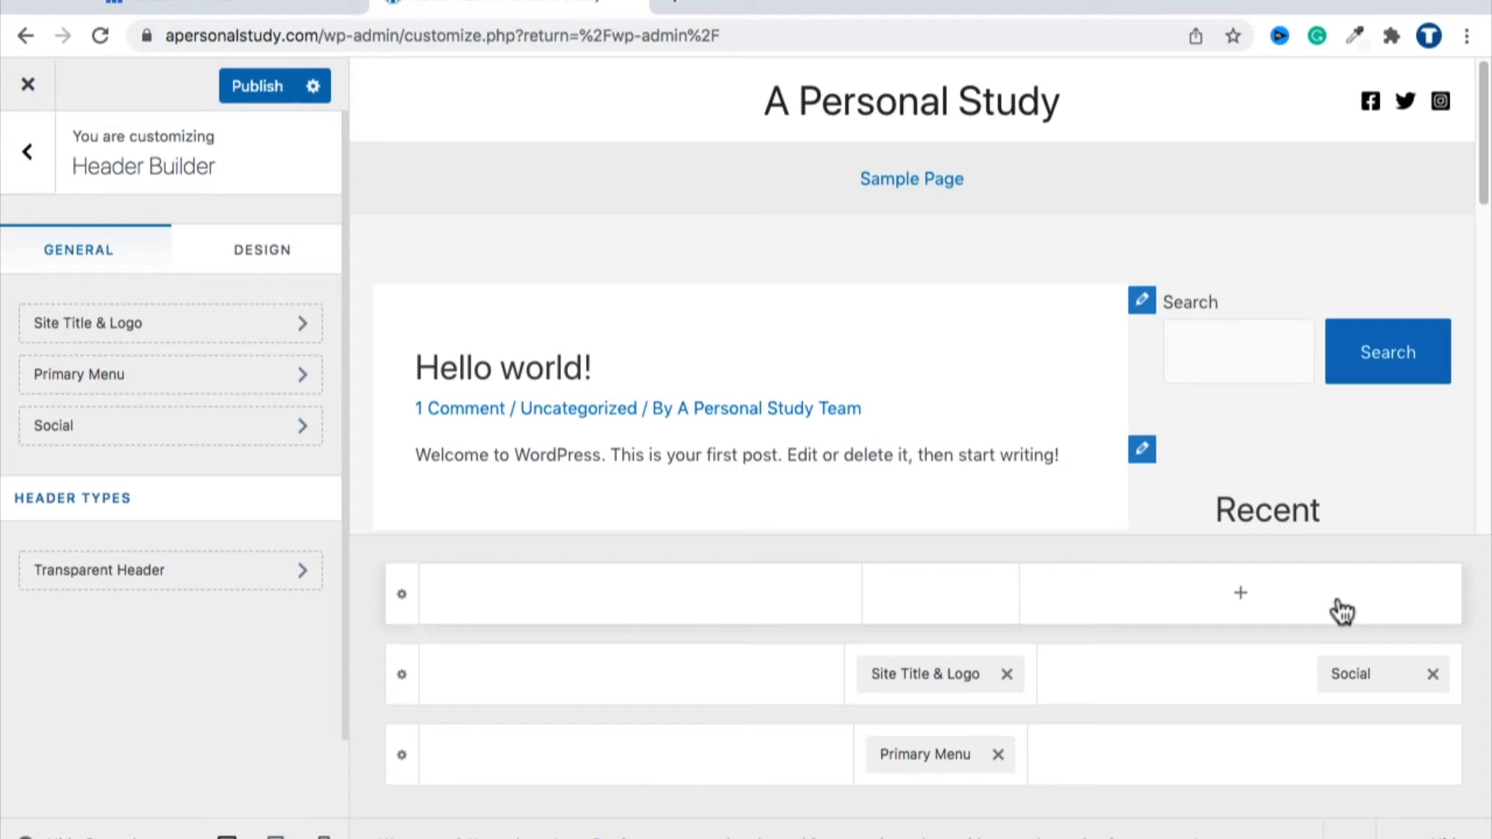
{"action": "left_click", "coordinate": [1433, 674]}
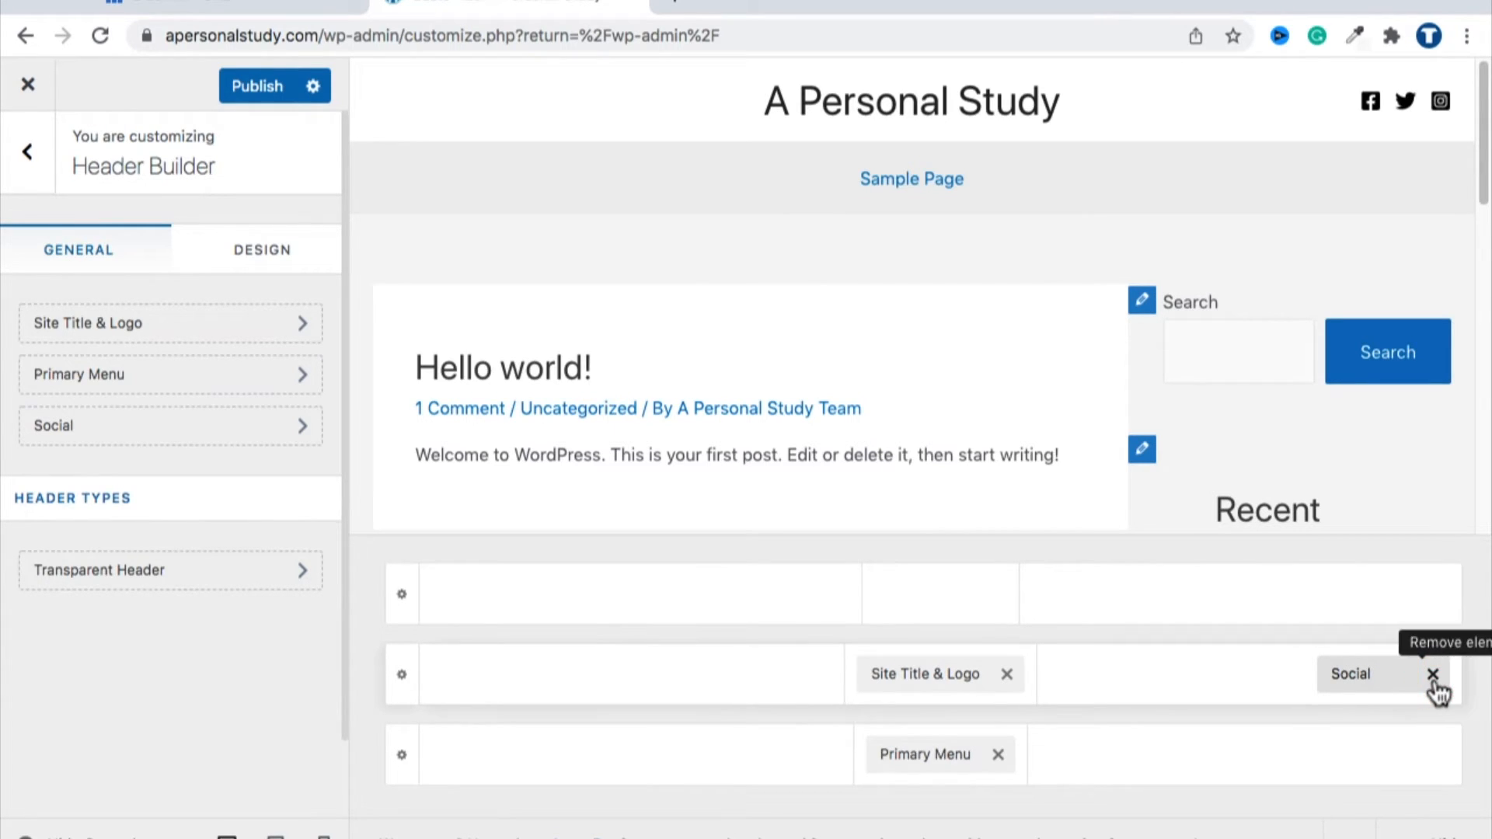
Step: Move Primary Menu back to the right end of the middle header row and Site Title & Logo back to its left end
{"action": "left_click_drag", "start_coordinate": [978, 734], "coordinate": [1313, 694]}
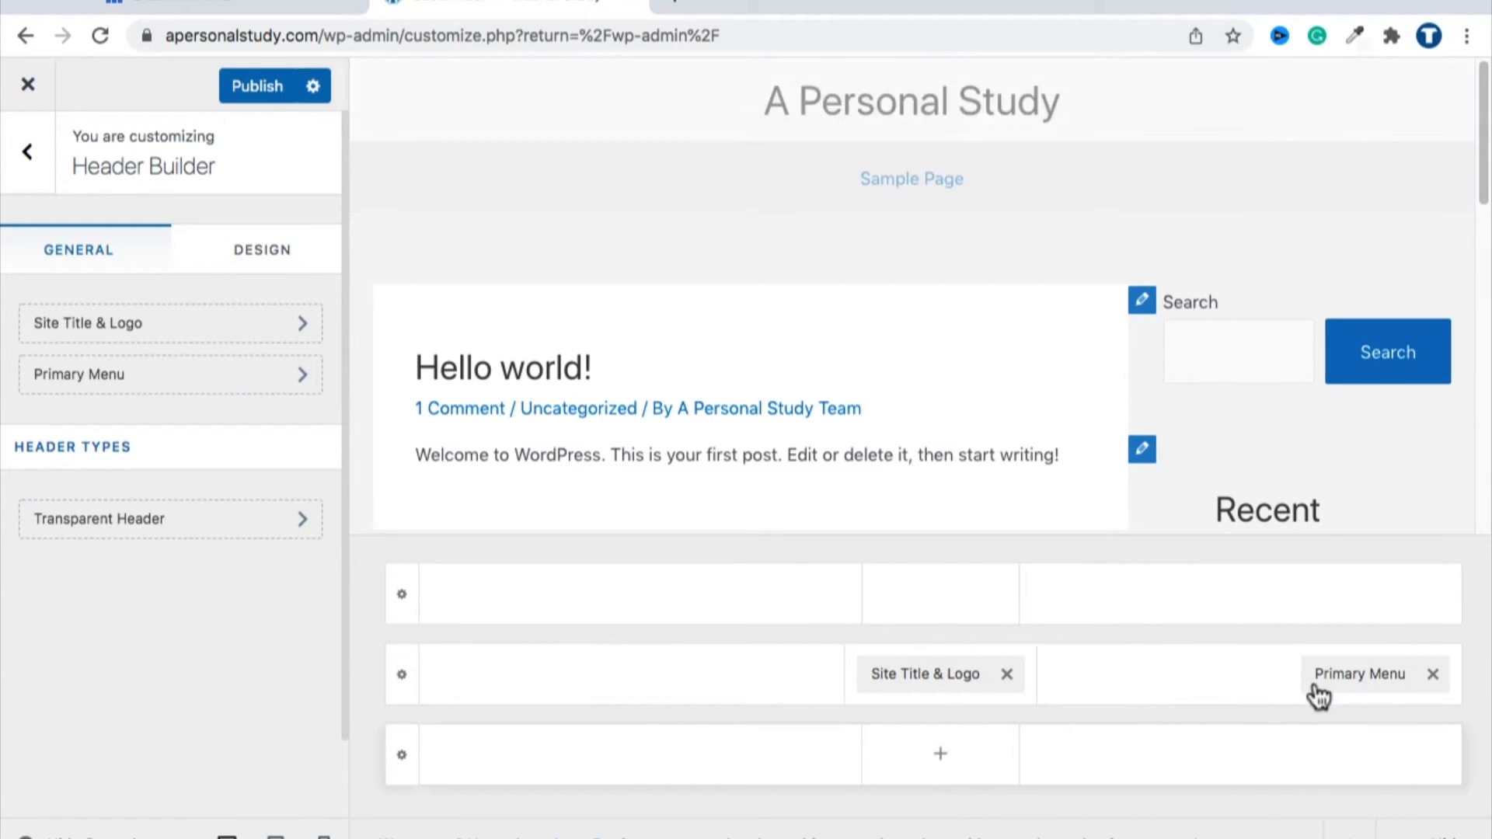
{"action": "left_click", "coordinate": [942, 676]}
{"action": "left_click_drag", "start_coordinate": [942, 677], "coordinate": [552, 703]}
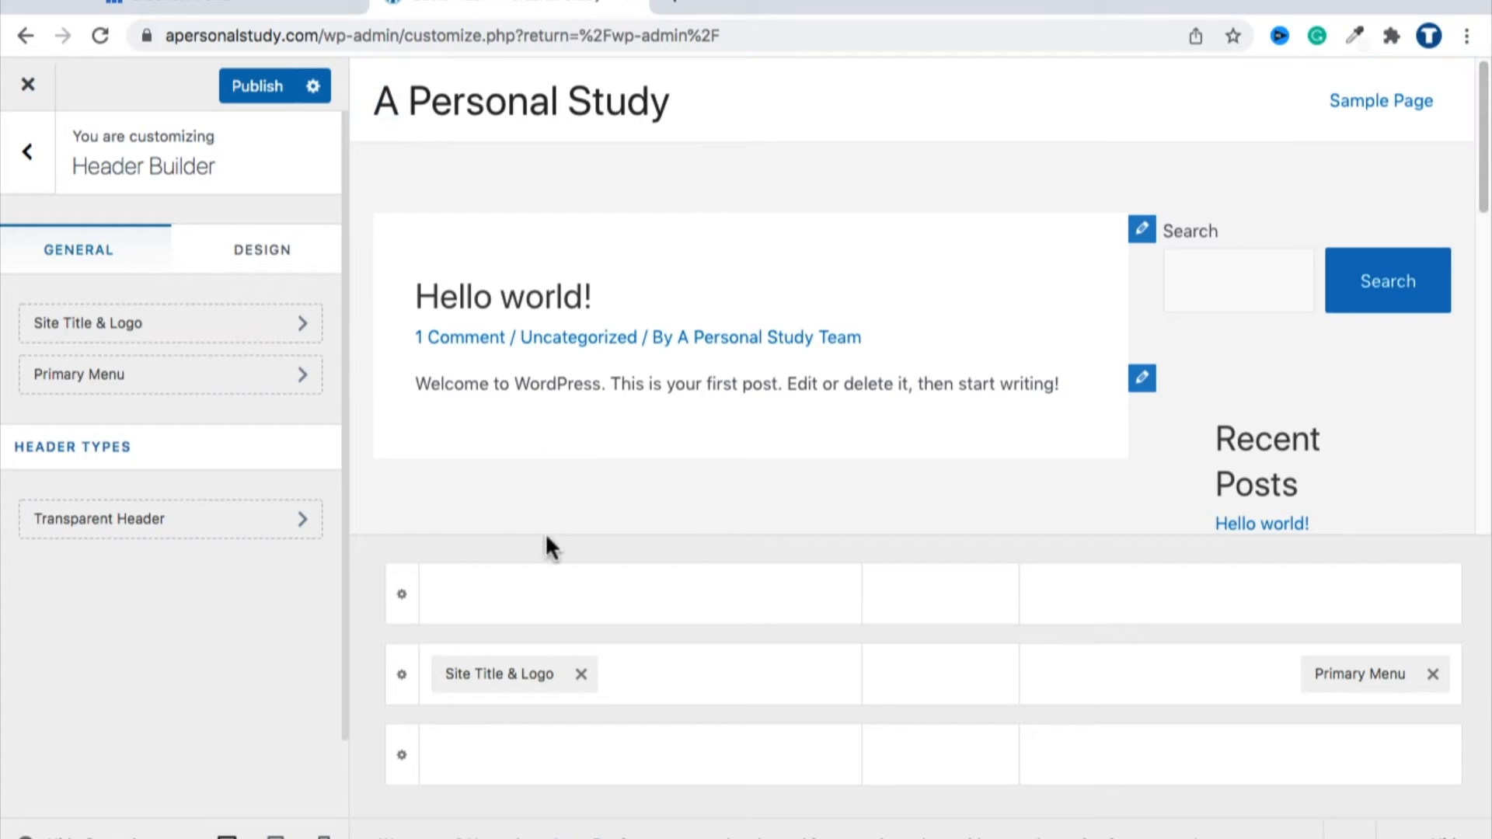
Step: Change the site title in the Site Title & Logo settings to "A Personal Studies"
{"action": "left_click", "coordinate": [504, 681]}
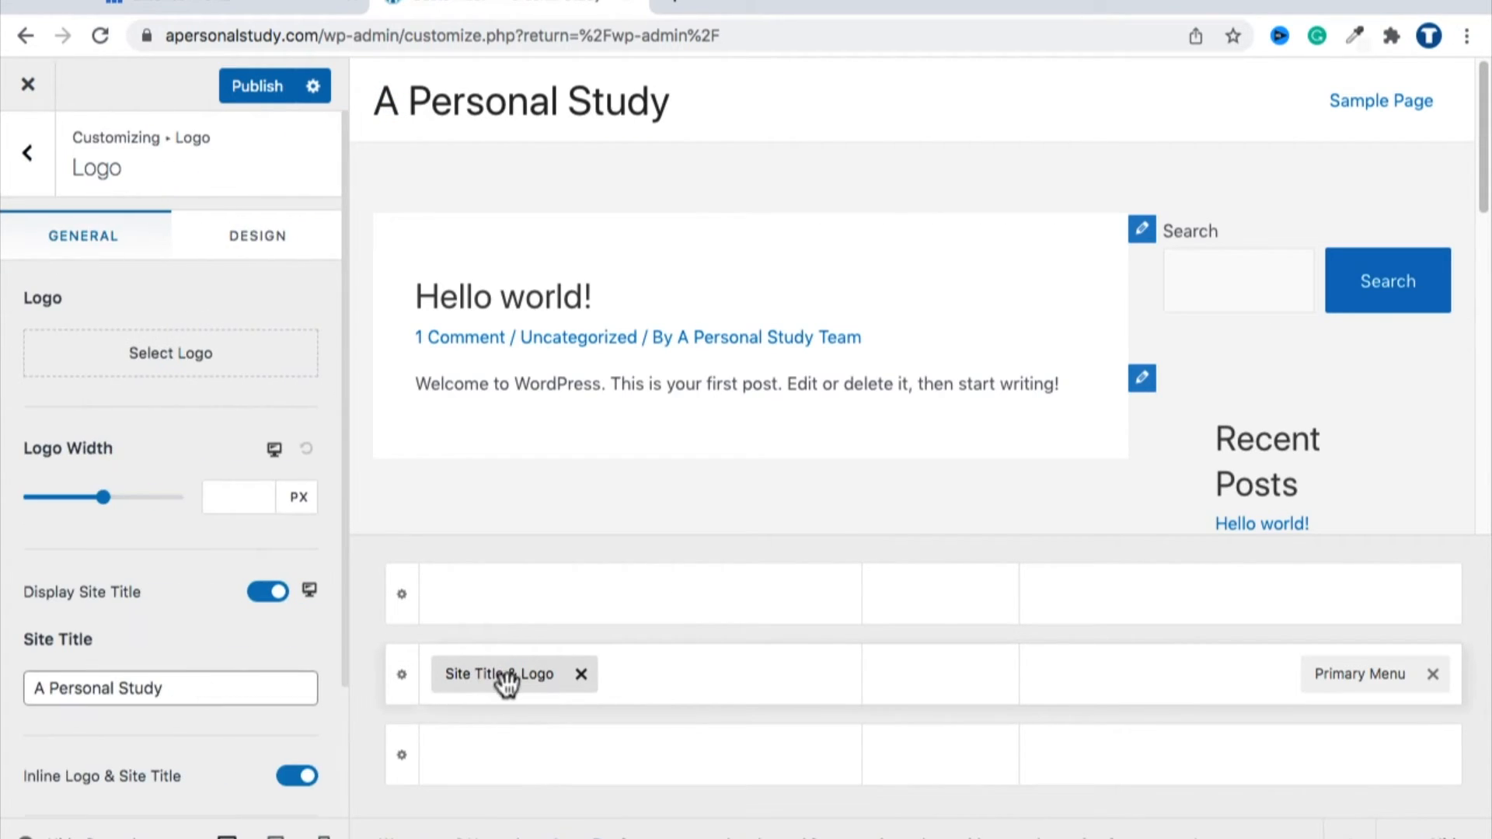
{"action": "scroll", "coordinate": [176, 435], "scroll_direction": "down", "scroll_amount": 1}
{"action": "scroll", "coordinate": [177, 482], "scroll_direction": "down", "scroll_amount": 1}
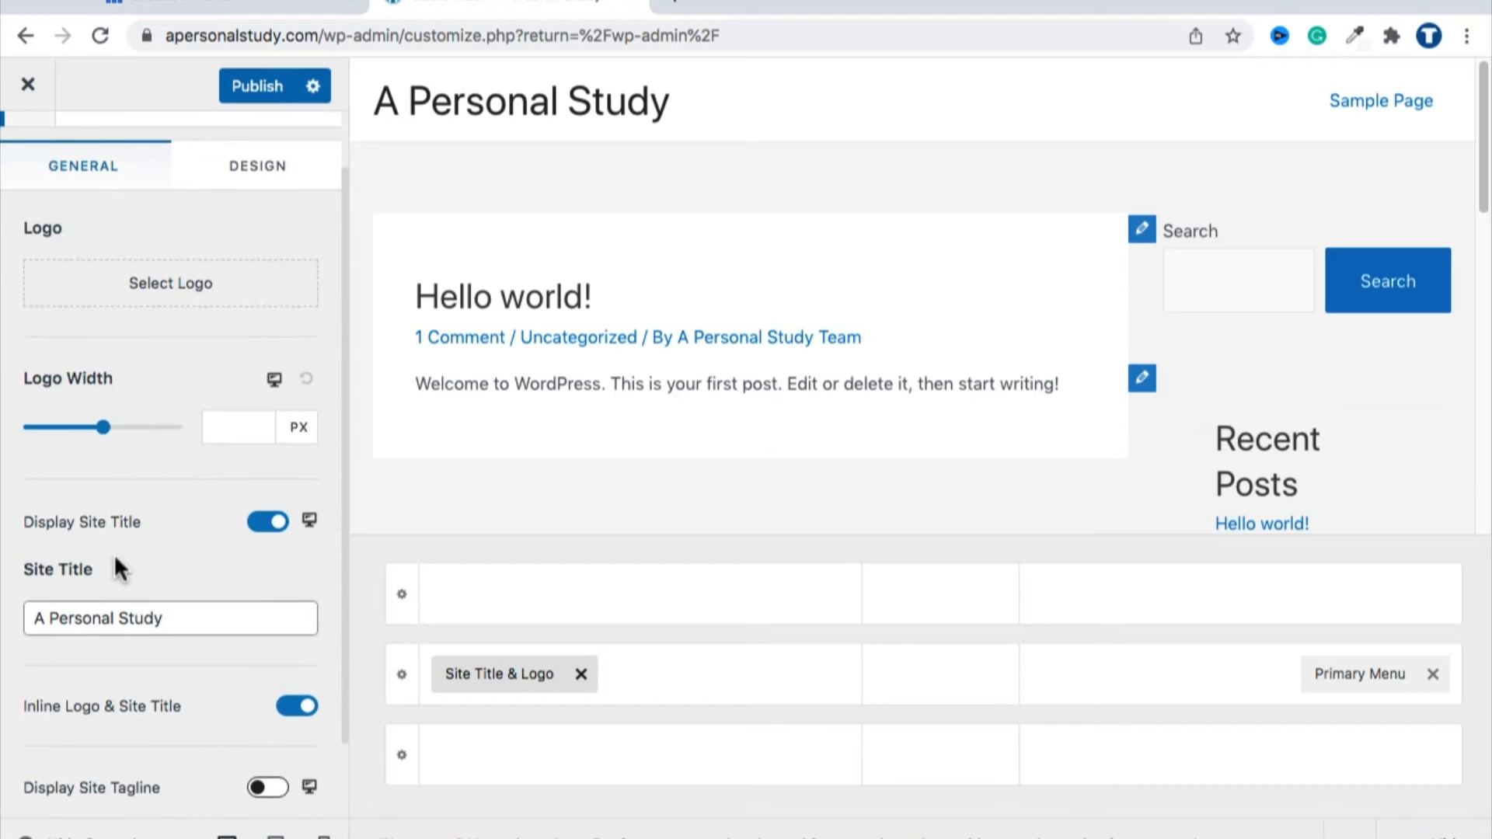
{"action": "scroll", "coordinate": [102, 610], "scroll_direction": "down", "scroll_amount": 1}
{"action": "triple_click", "coordinate": [102, 612]}
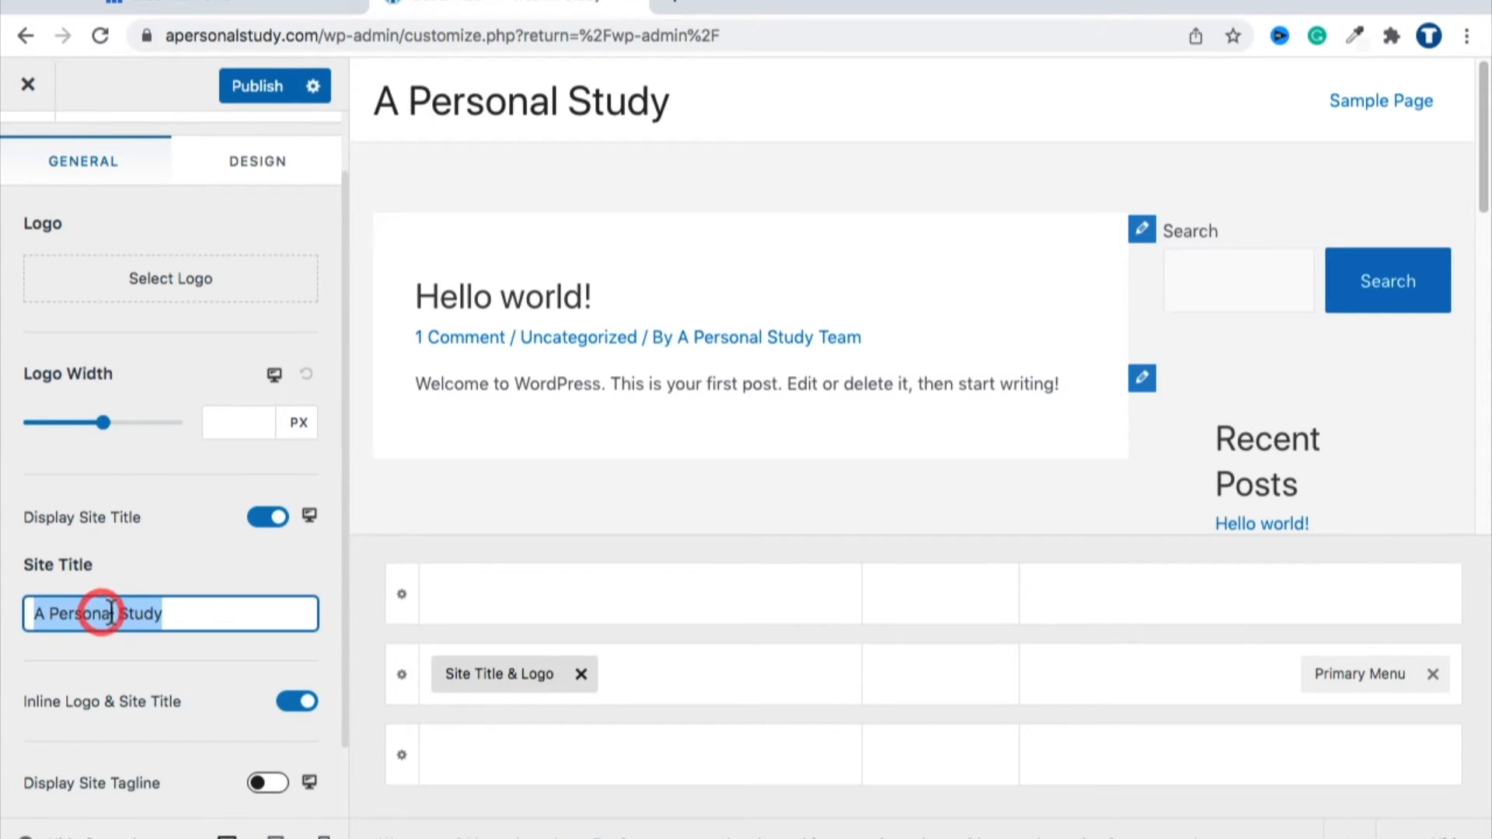
{"action": "left_click", "coordinate": [208, 615]}
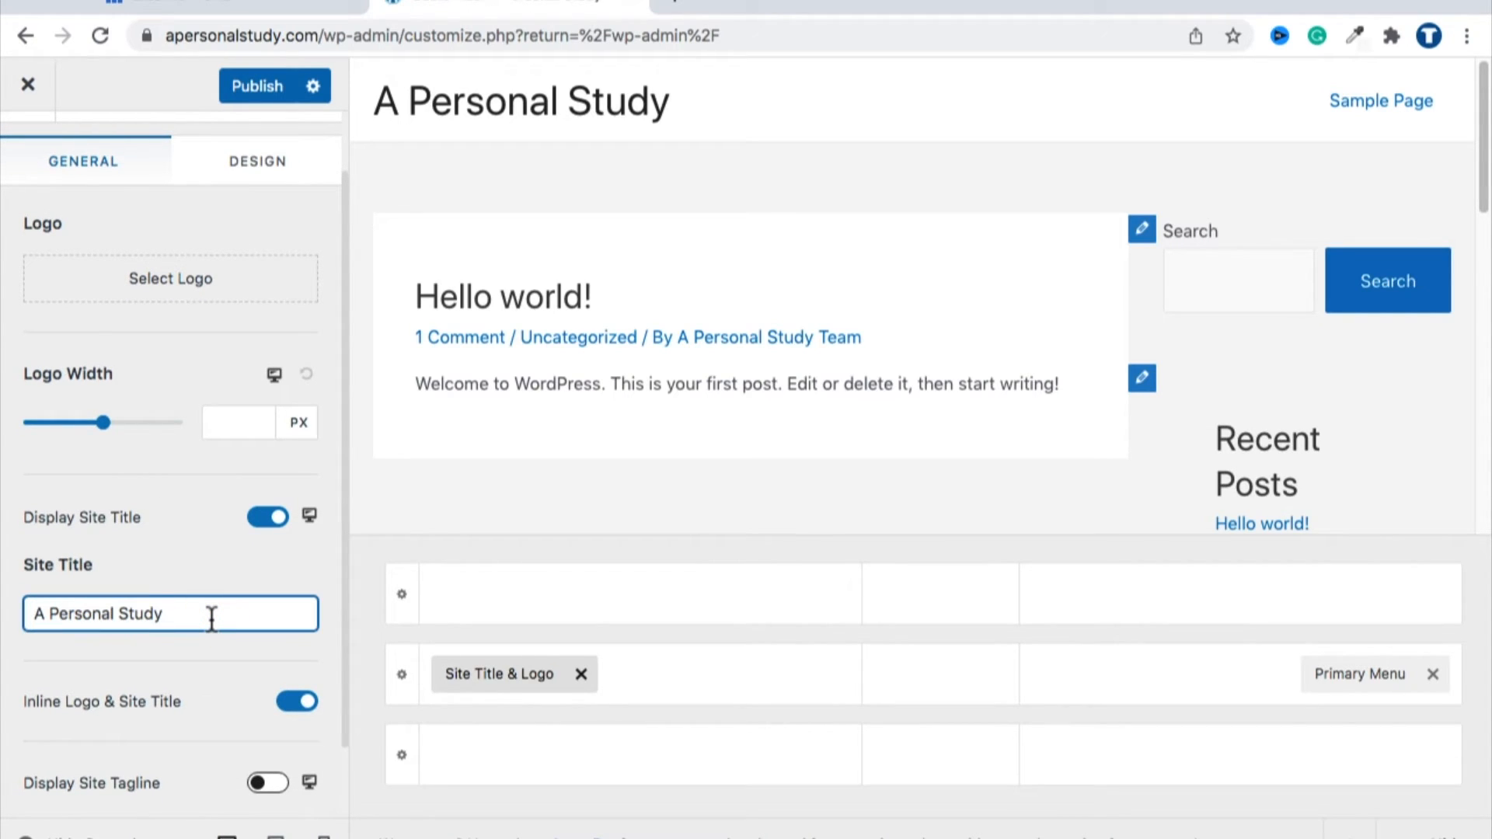
{"action": "key", "text": "BackSpace"}
{"action": "type", "text": "ies"}
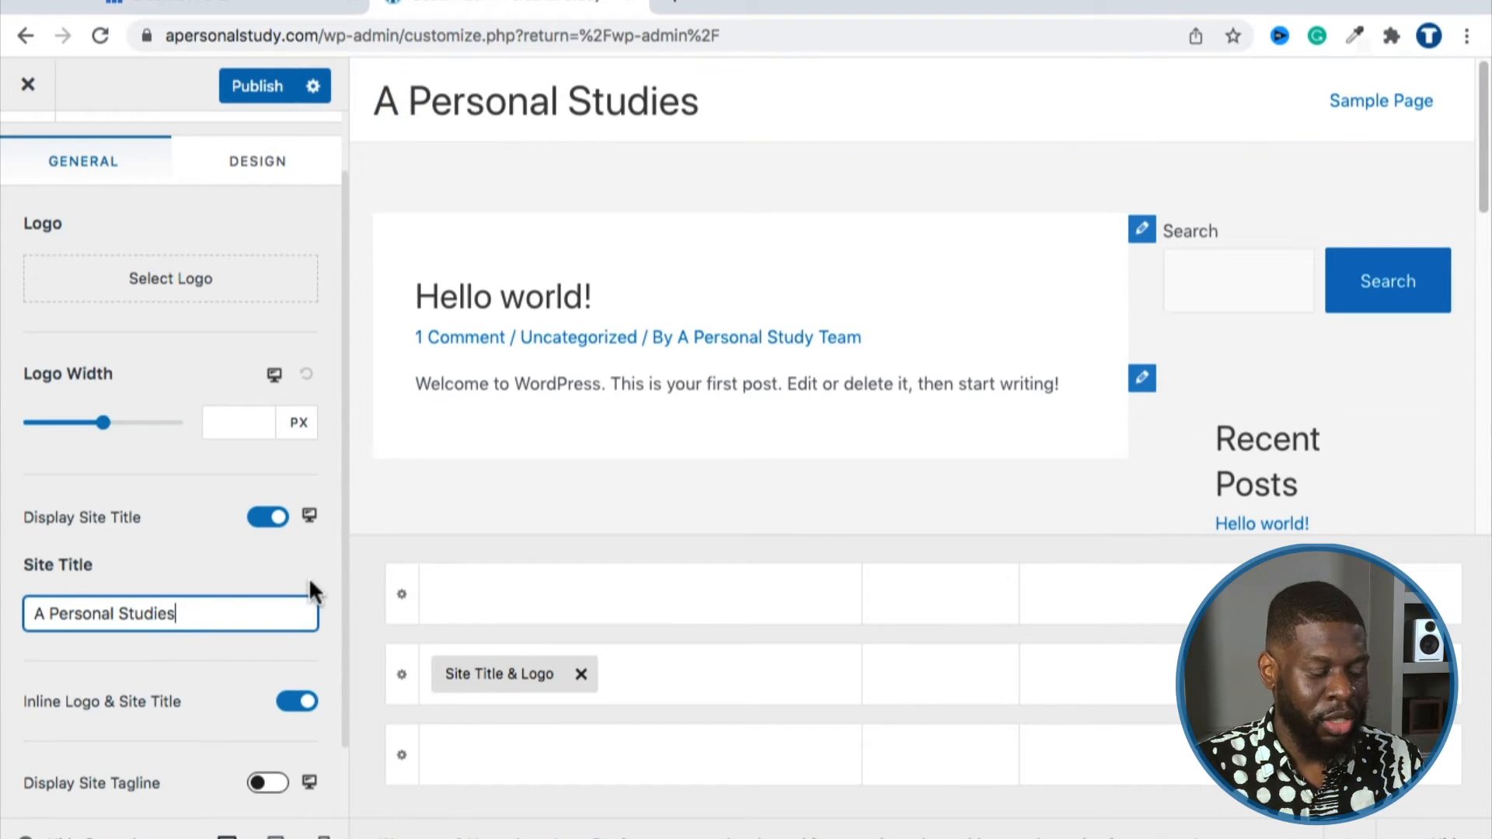
Step: Turn on the site tagline display and bring its text field into view
{"action": "scroll", "coordinate": [309, 581], "scroll_direction": "down", "scroll_amount": 1}
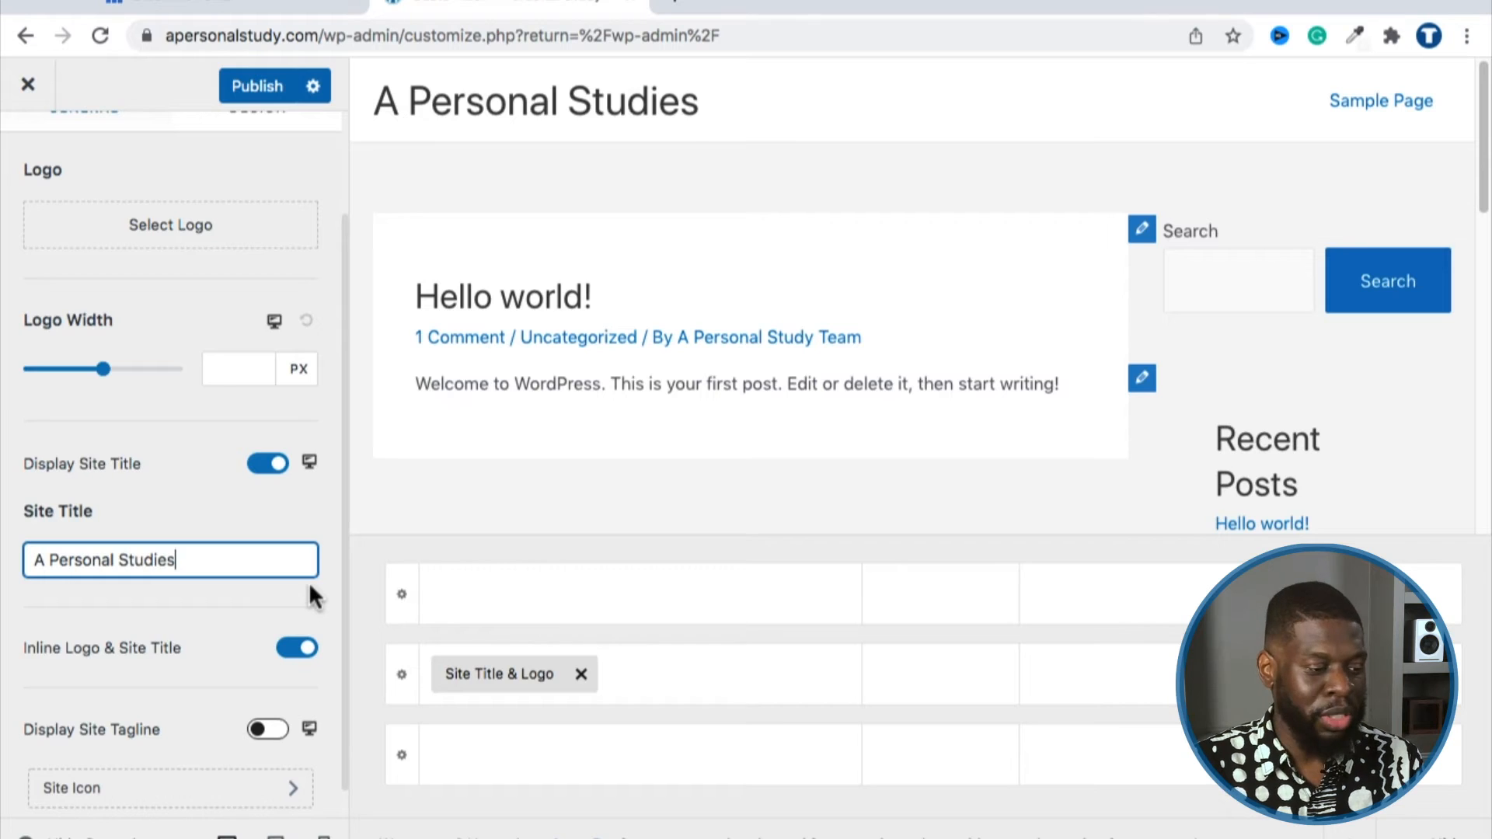
{"action": "scroll", "coordinate": [309, 581], "scroll_direction": "down", "scroll_amount": 1}
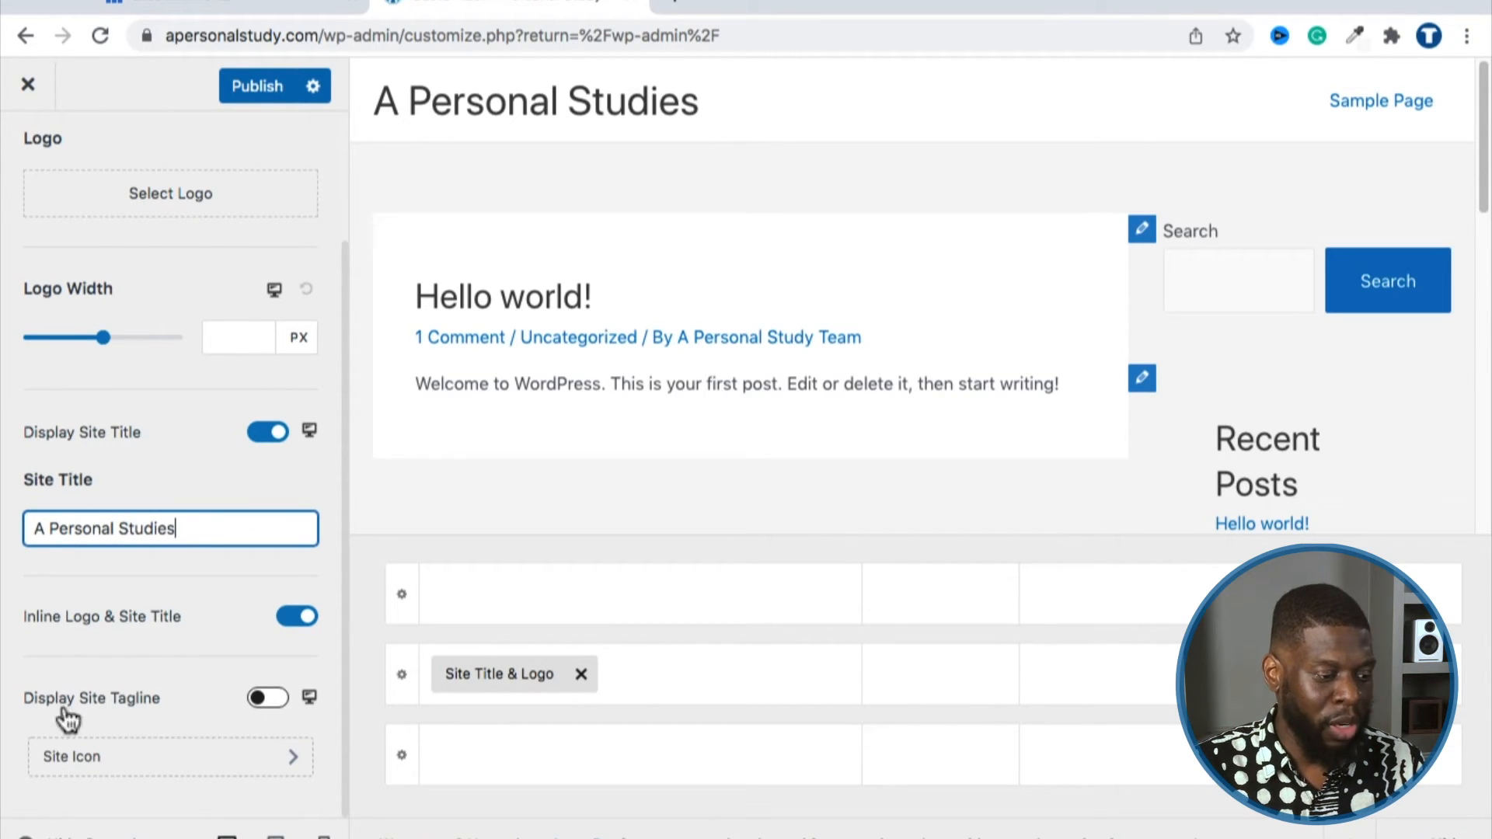
{"action": "left_click", "coordinate": [265, 711]}
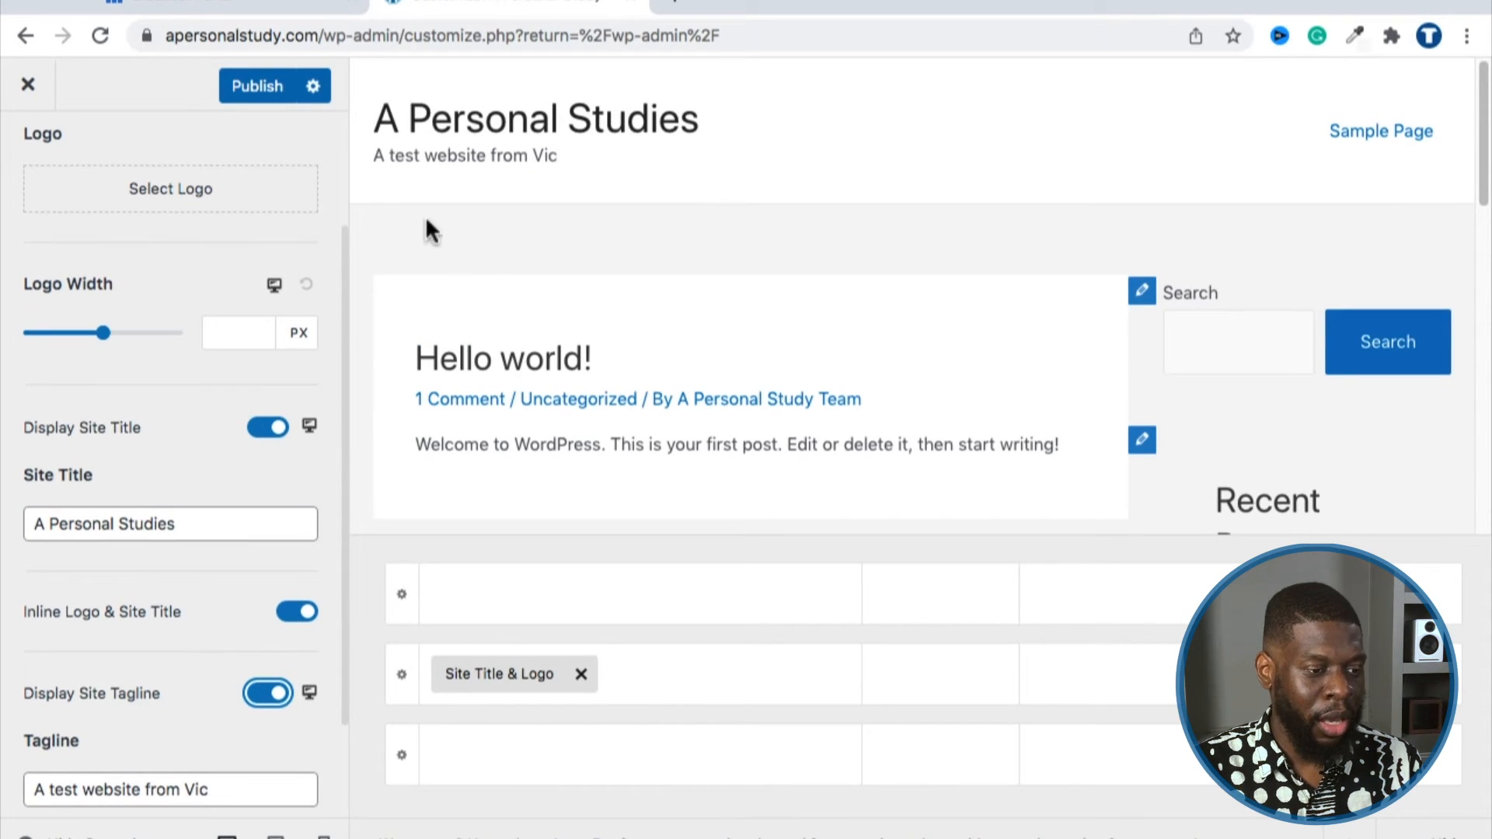
{"action": "scroll", "coordinate": [284, 702], "scroll_direction": "down", "scroll_amount": 4}
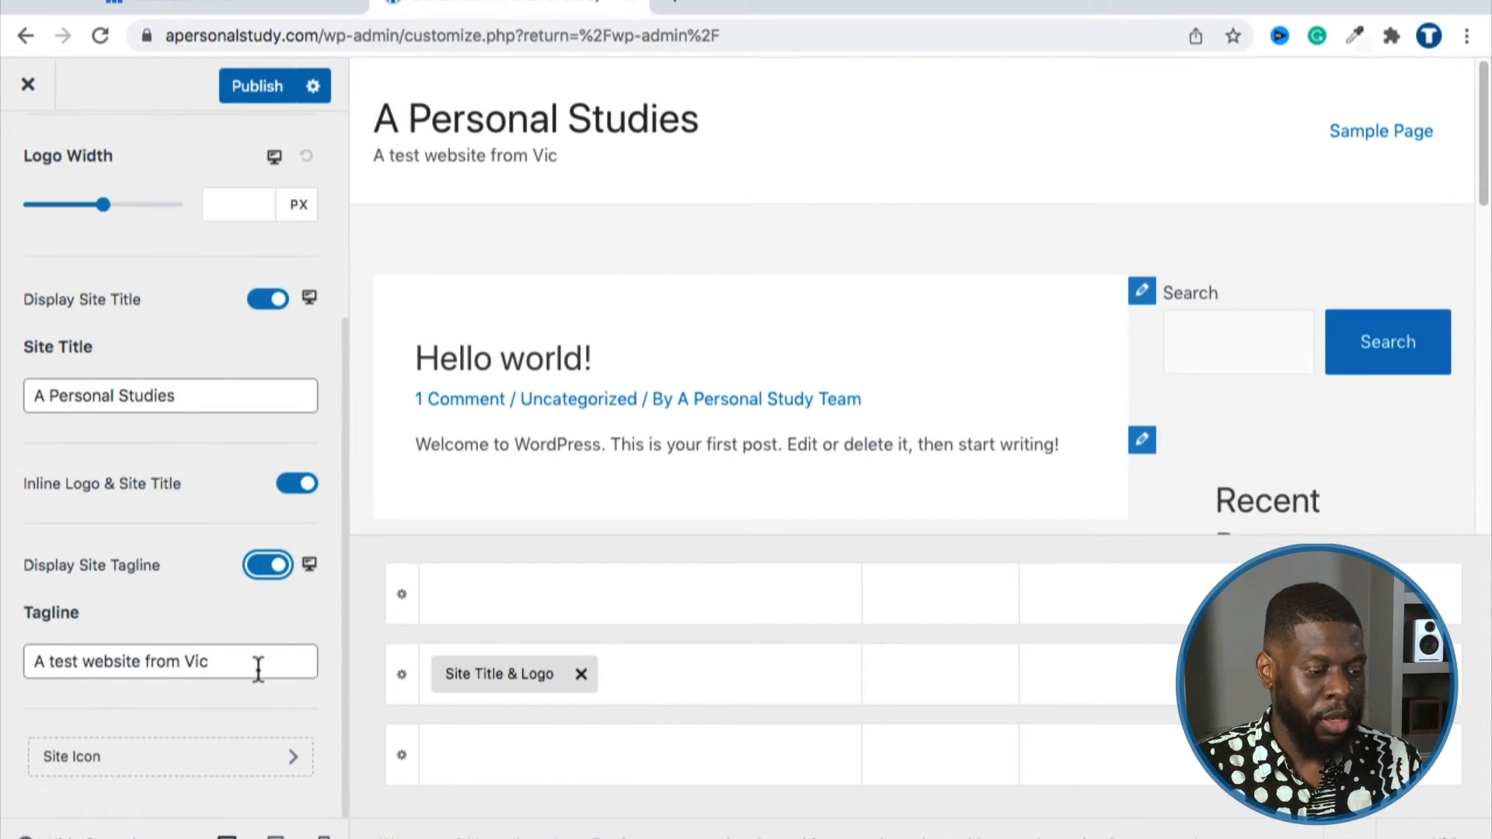
Step: Change the tagline to "A test website!!!" and turn off the site tagline display
{"action": "left_click", "coordinate": [257, 667]}
{"action": "key", "text": "BackSpace"}
{"action": "key", "text": "BackSpace"}
{"action": "key", "text": "BackSpace"}
{"action": "key", "text": "BackSpace"}
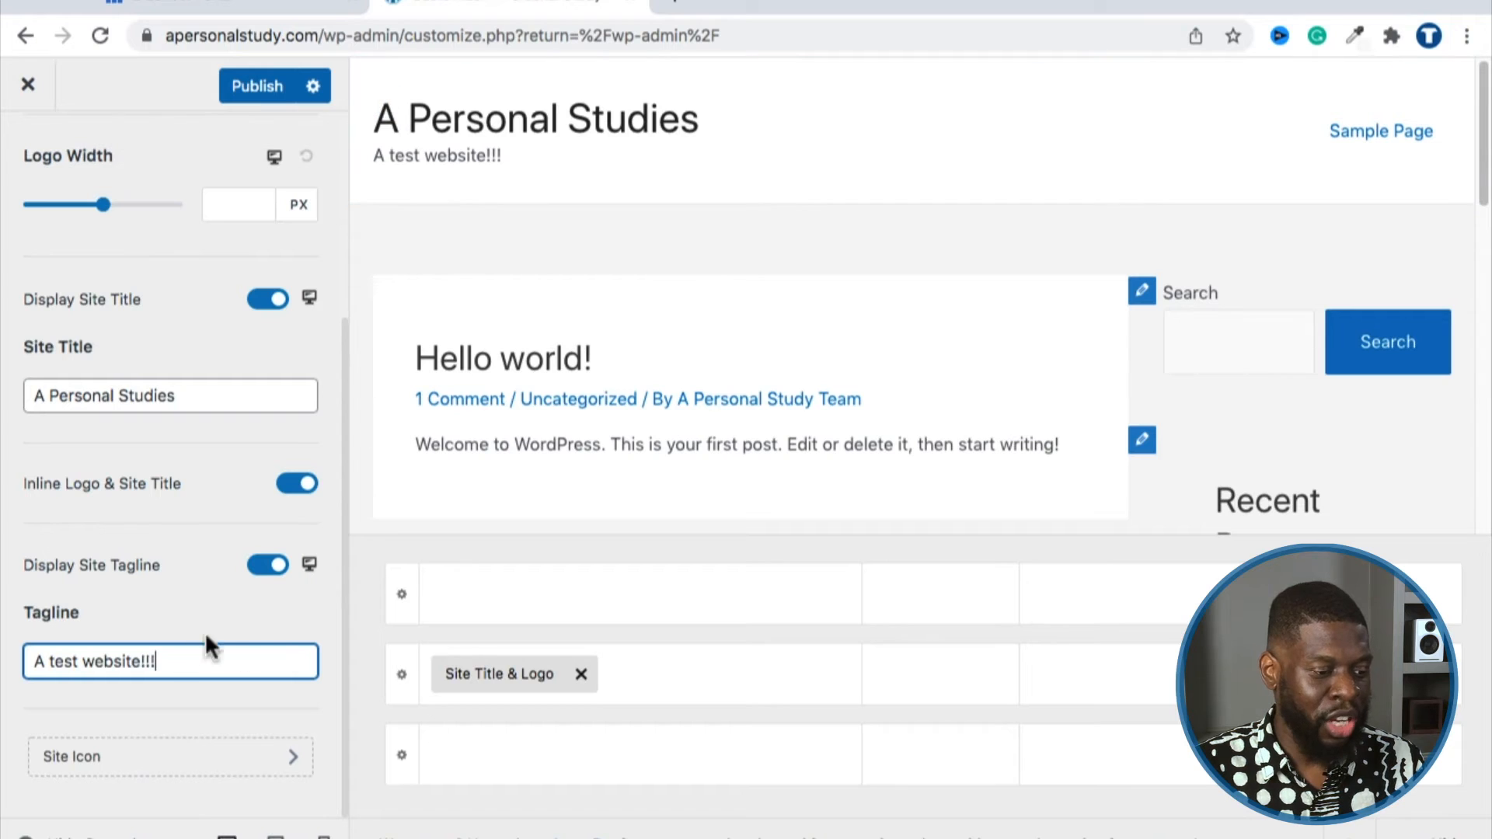
{"action": "left_click", "coordinate": [267, 565]}
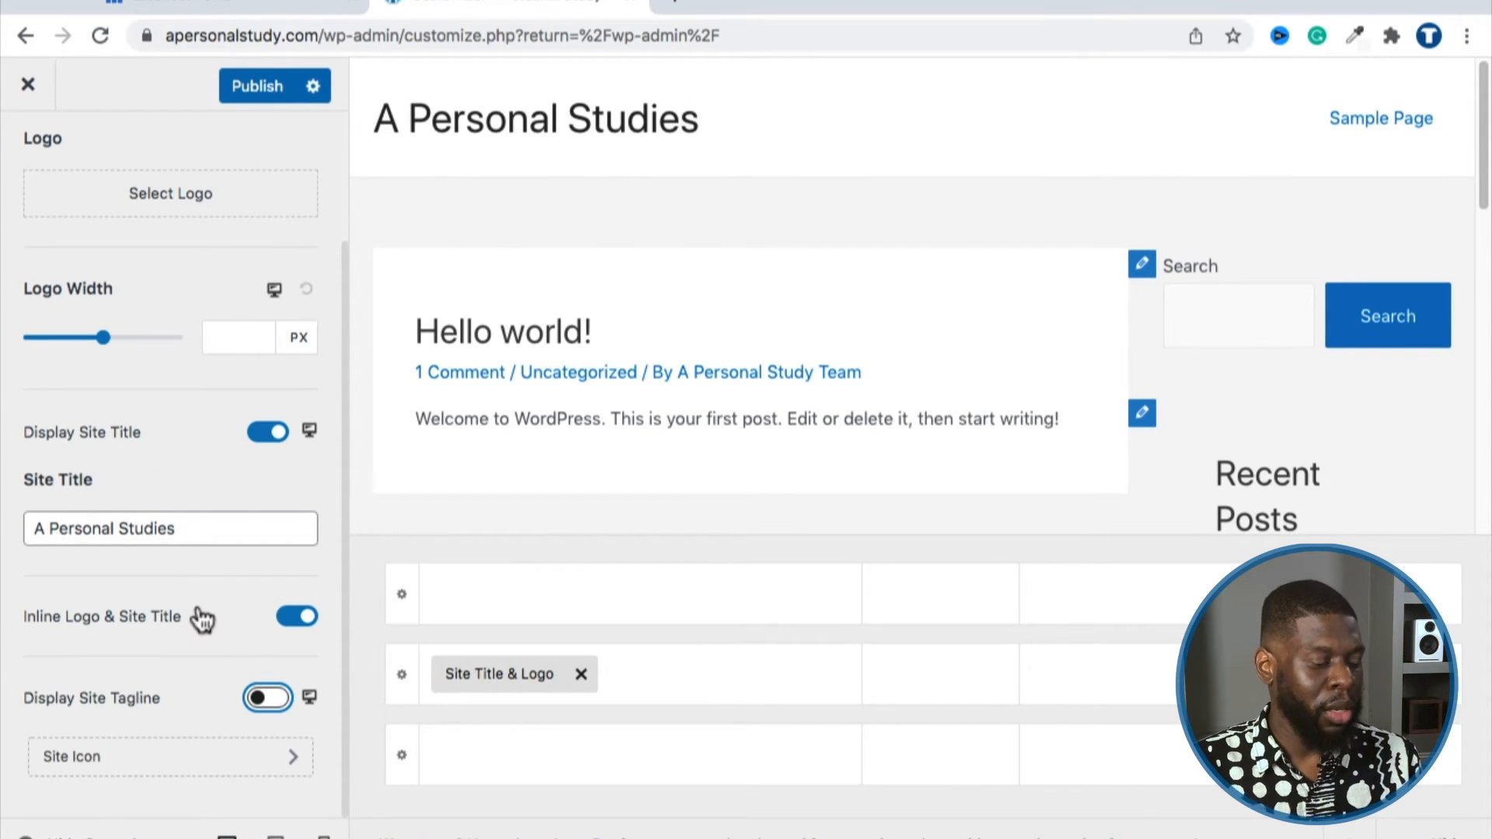
Step: Open the logo image selection to check its upload requirements, close it and review the remaining logo settings
{"action": "scroll", "coordinate": [203, 618], "scroll_direction": "up", "scroll_amount": 3}
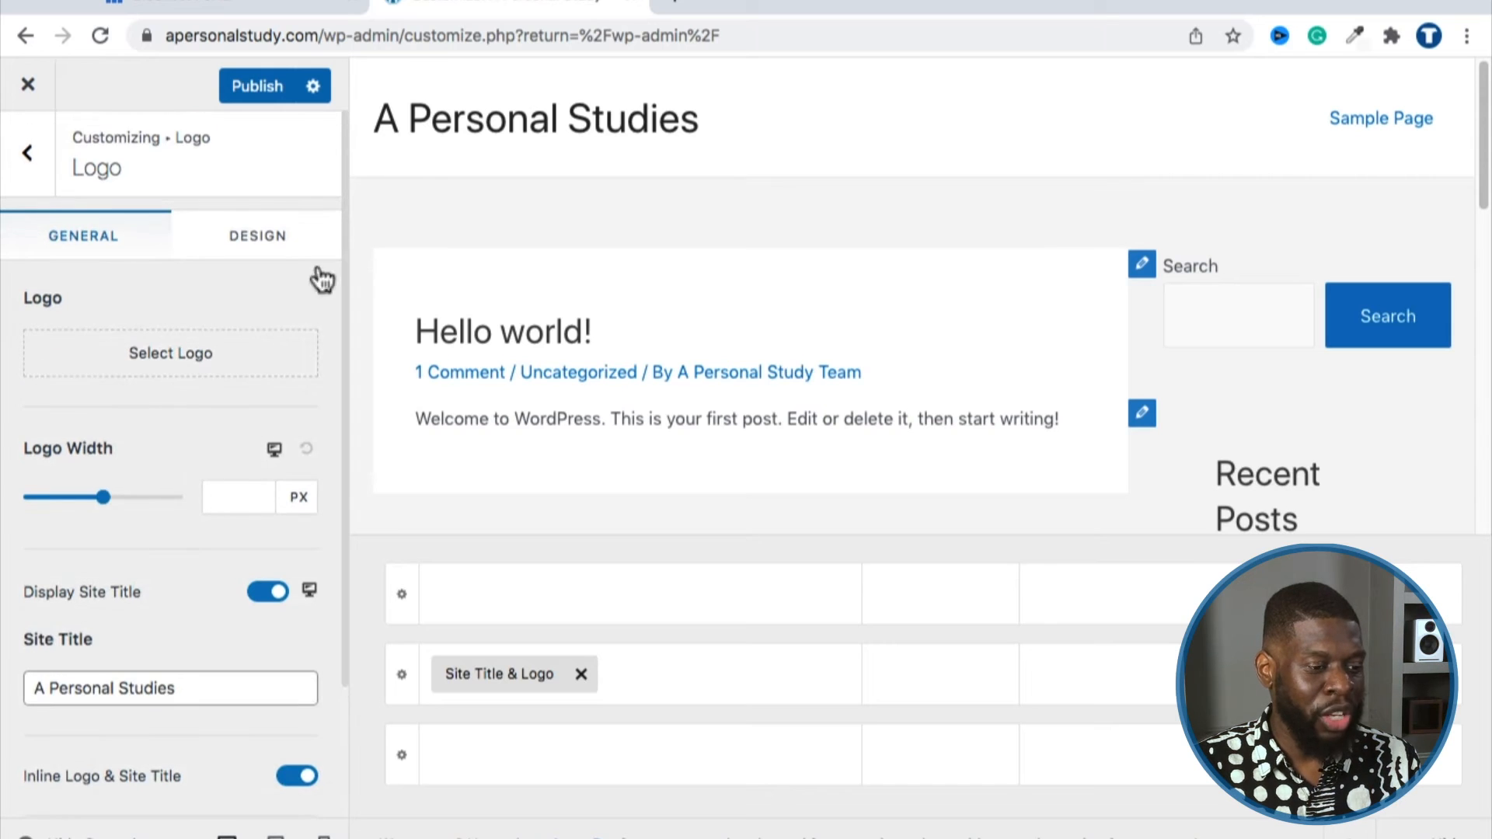
{"action": "left_click", "coordinate": [212, 362]}
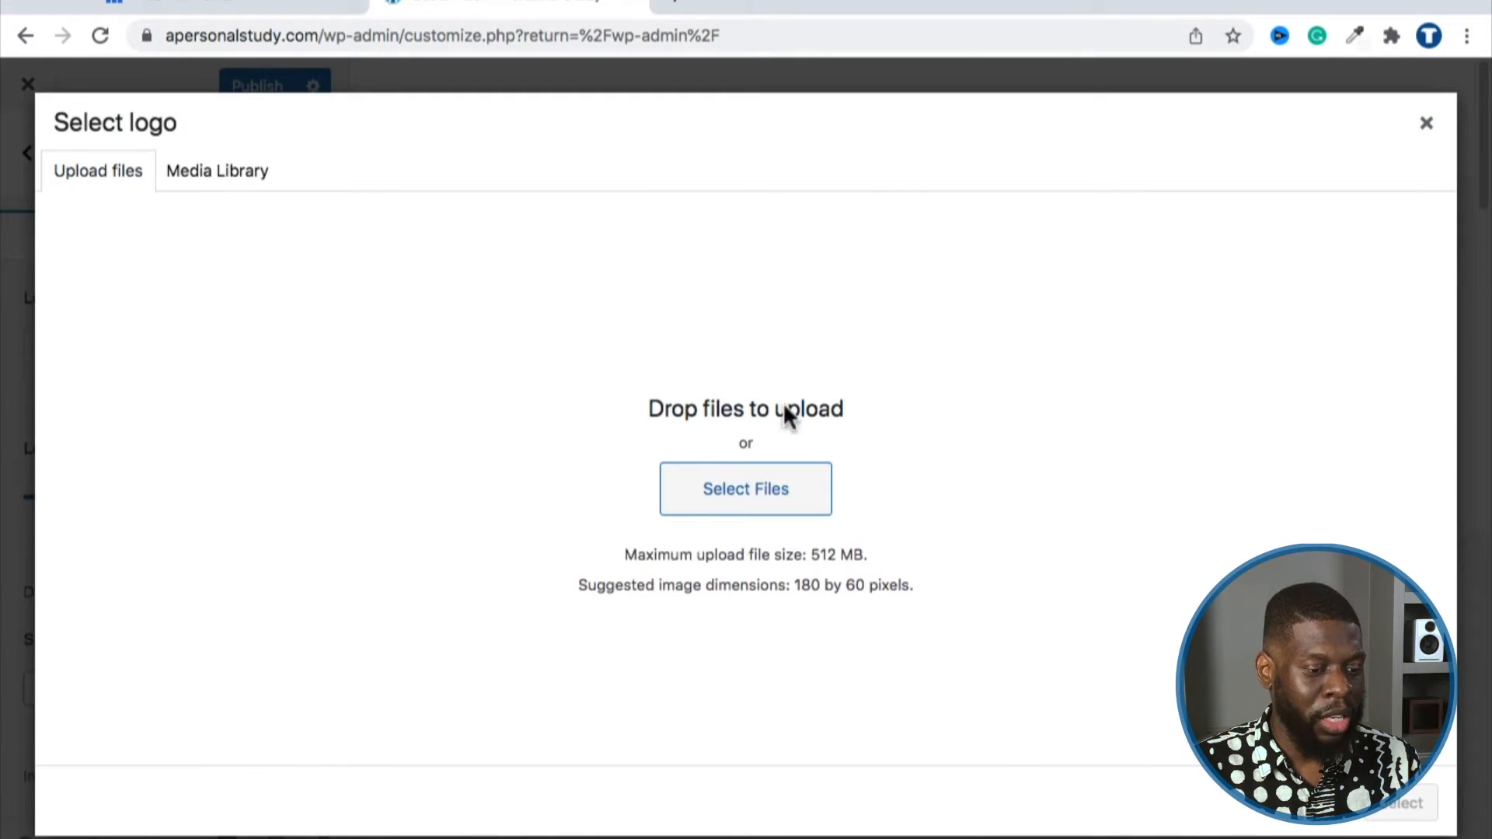
{"action": "left_click", "coordinate": [1426, 125]}
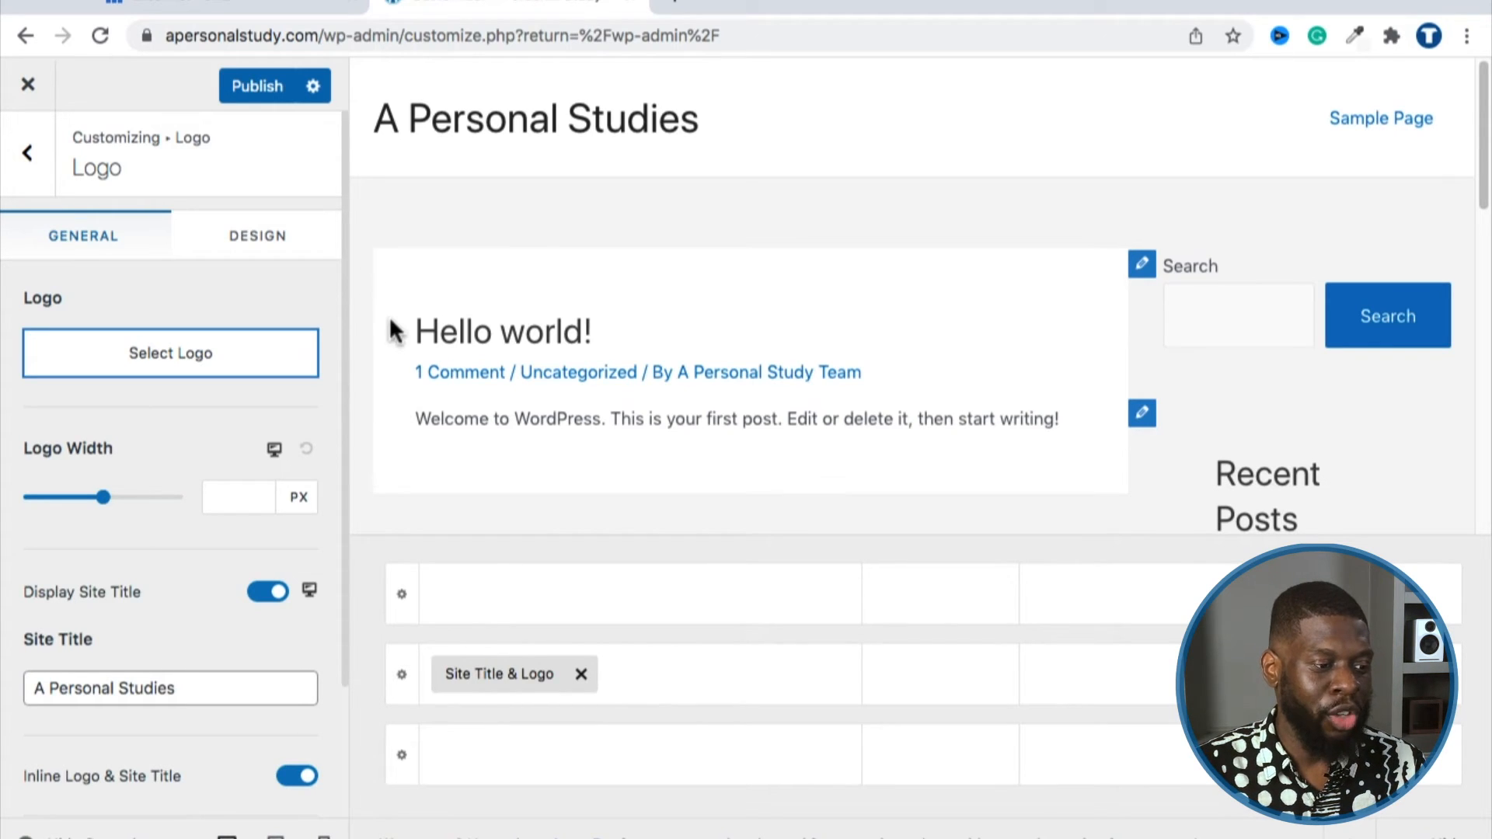
{"action": "scroll", "coordinate": [226, 579], "scroll_direction": "down", "scroll_amount": 2}
{"action": "scroll", "coordinate": [213, 595], "scroll_direction": "up", "scroll_amount": 2}
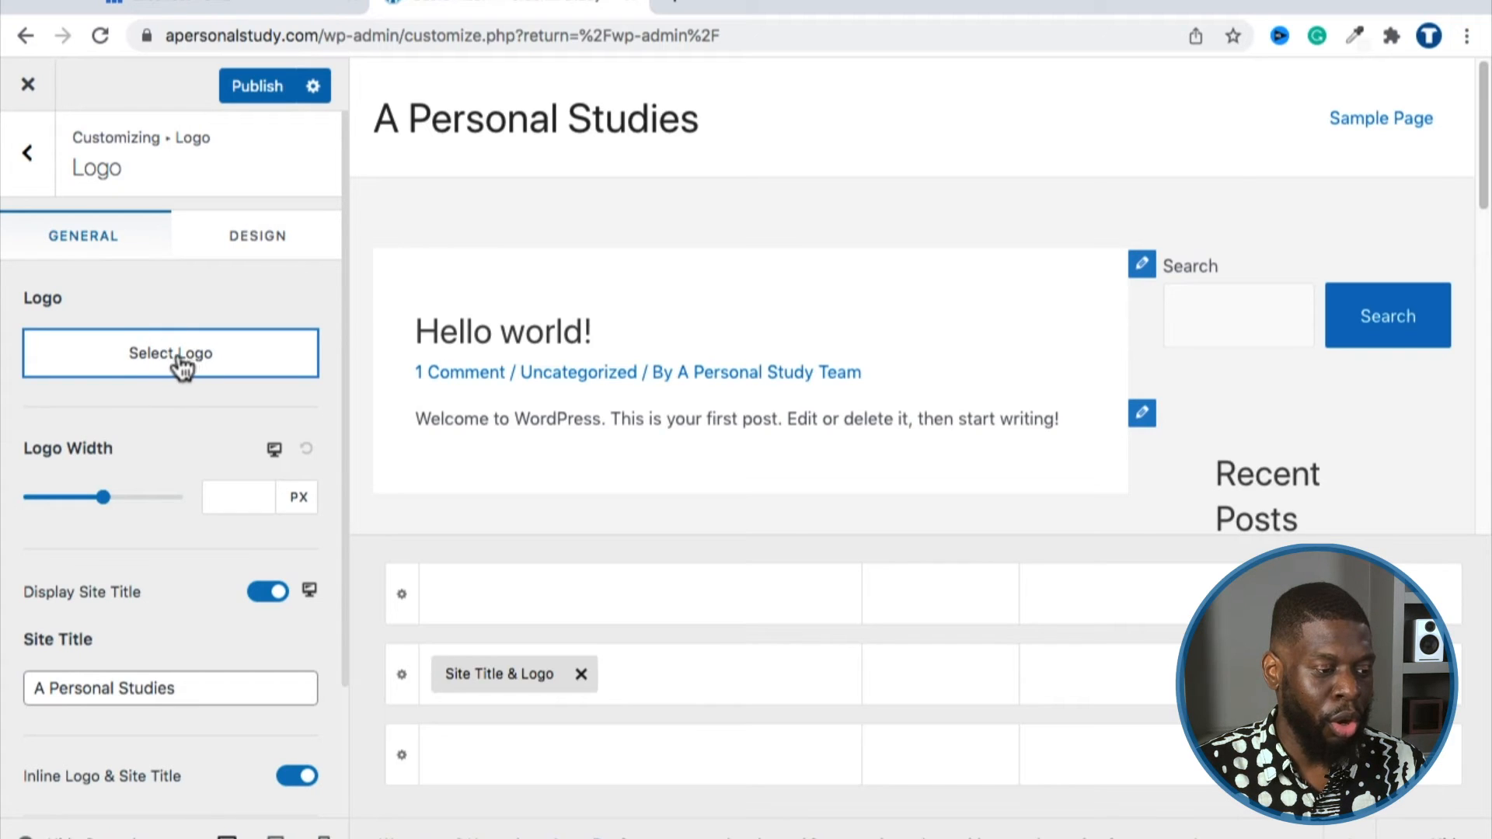
{"action": "scroll", "coordinate": [179, 369], "scroll_direction": "down", "scroll_amount": 1}
{"action": "scroll", "coordinate": [178, 375], "scroll_direction": "down", "scroll_amount": 2}
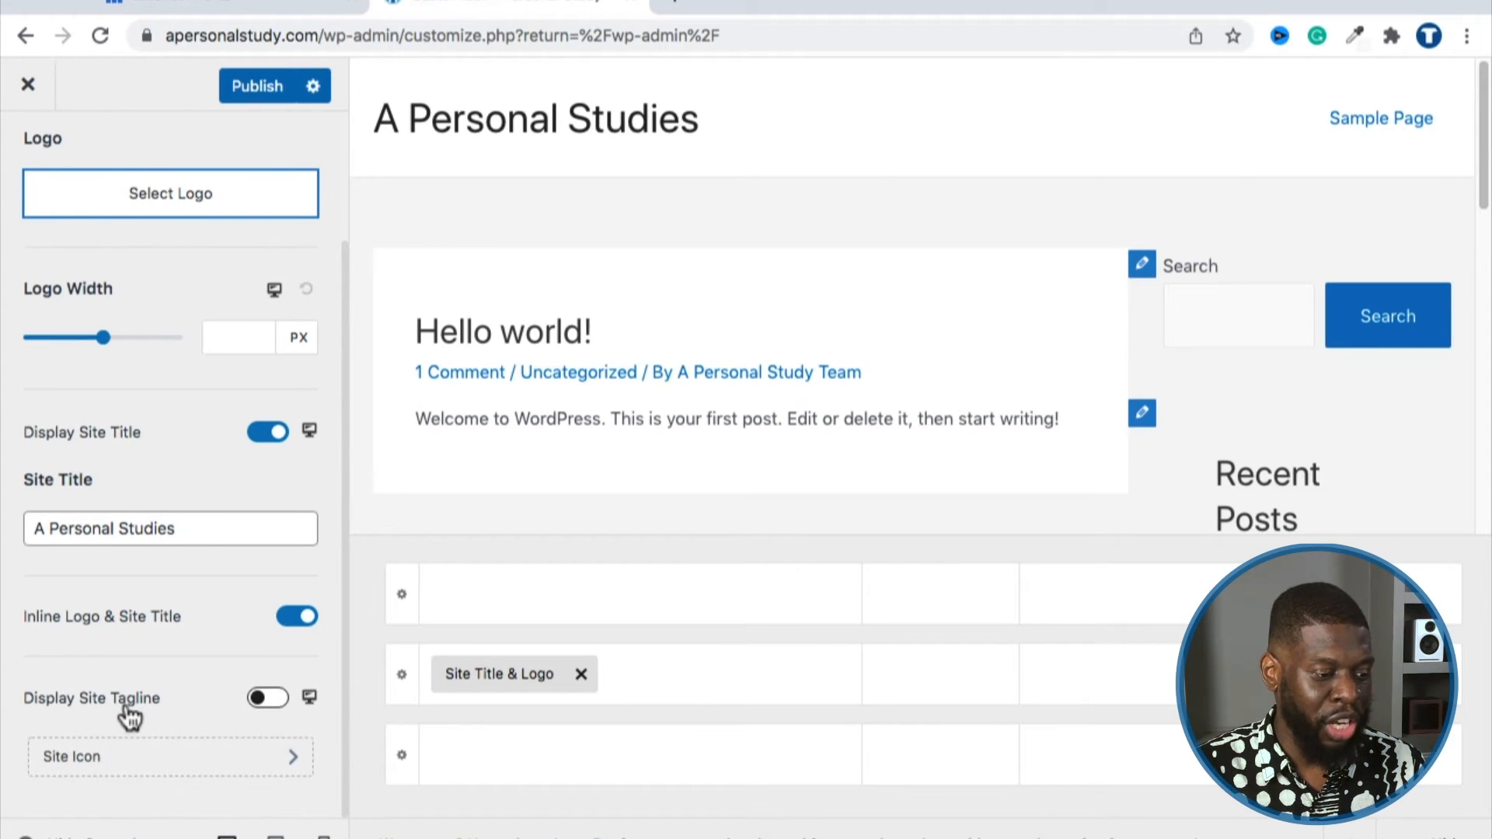
Step: Open the Site Icon settings, then leave the customizer and discard the unpublished changes
{"action": "left_click", "coordinate": [117, 754]}
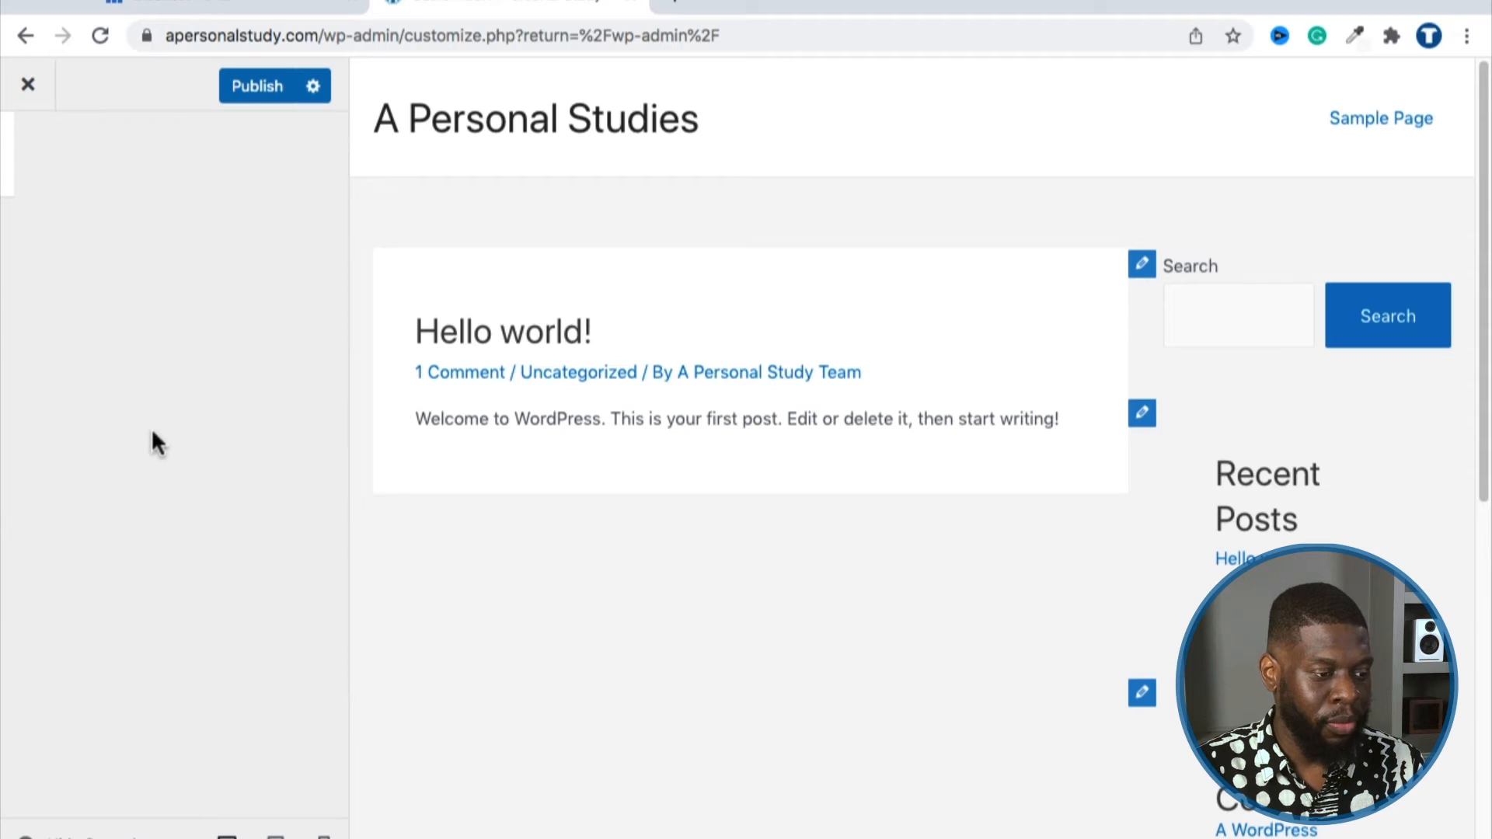
{"action": "left_click", "coordinate": [30, 87]}
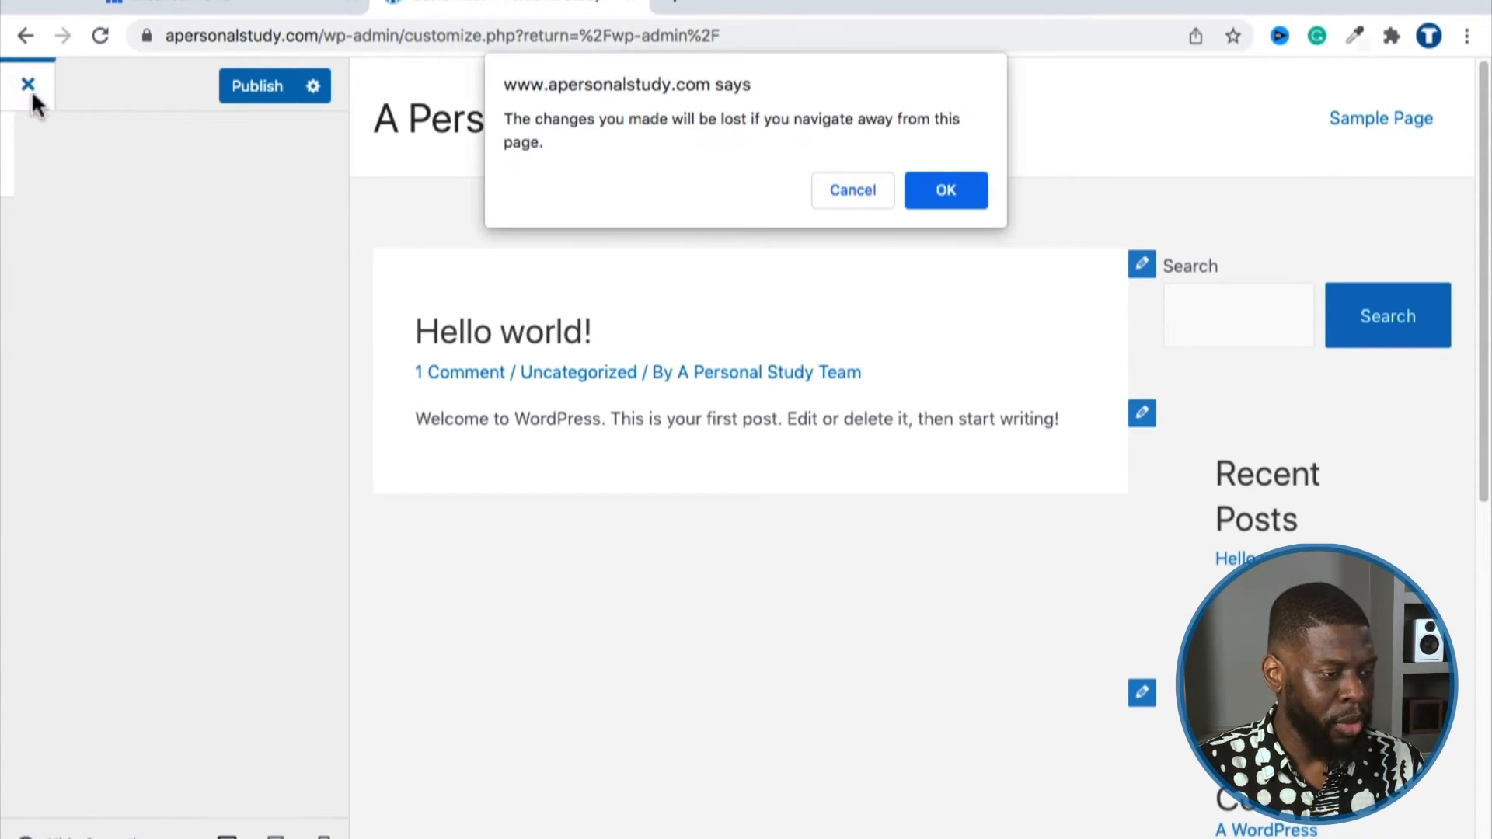
{"action": "left_click", "coordinate": [917, 196]}
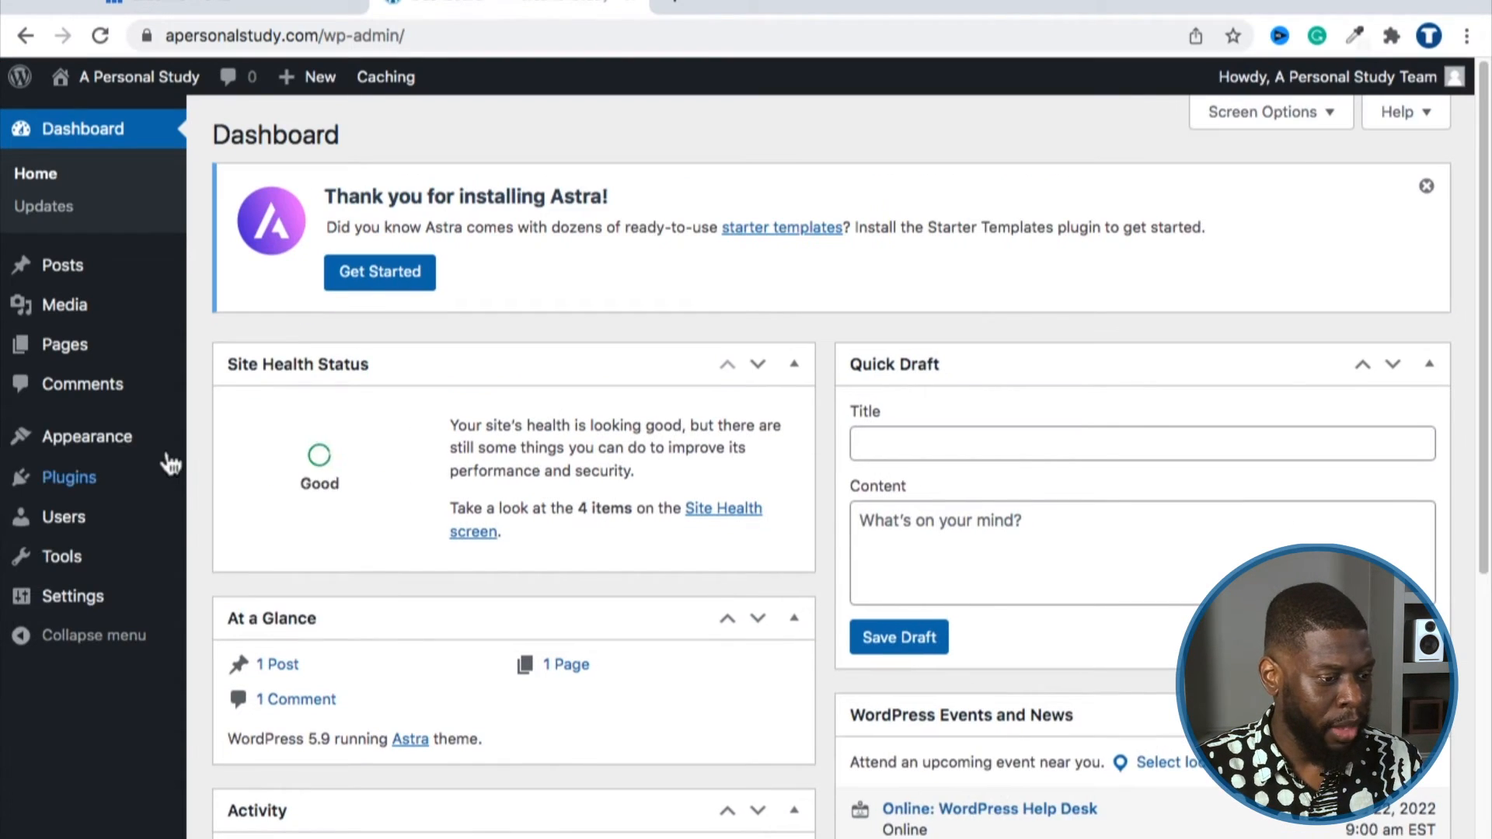
Step: Reopen the theme customizer and go to the Site Icon settings by way of Site Title & Logo in the Header Builder
{"action": "mouse_move", "coordinate": [139, 455]}
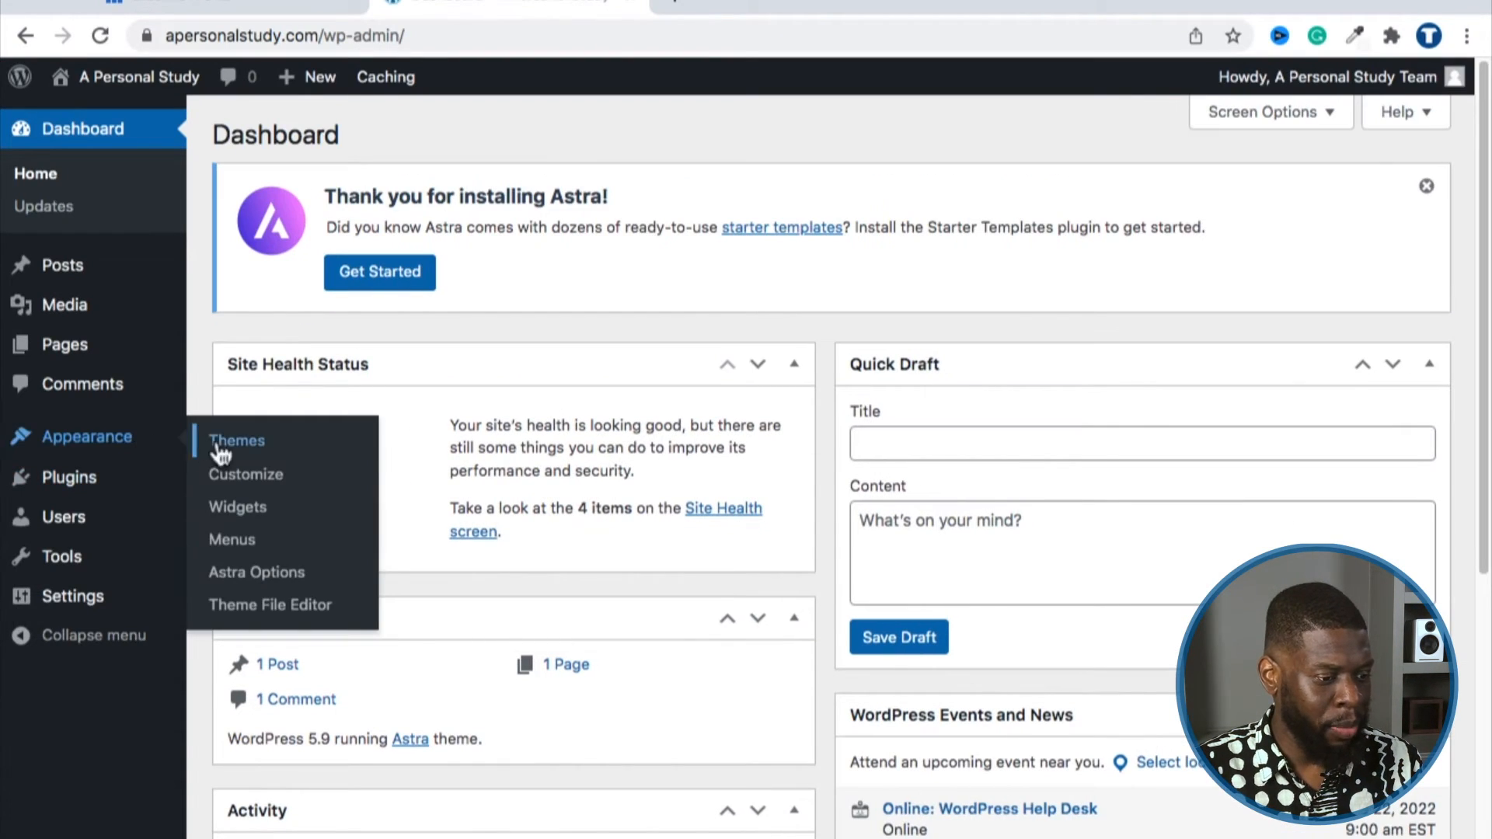
{"action": "left_click", "coordinate": [219, 476]}
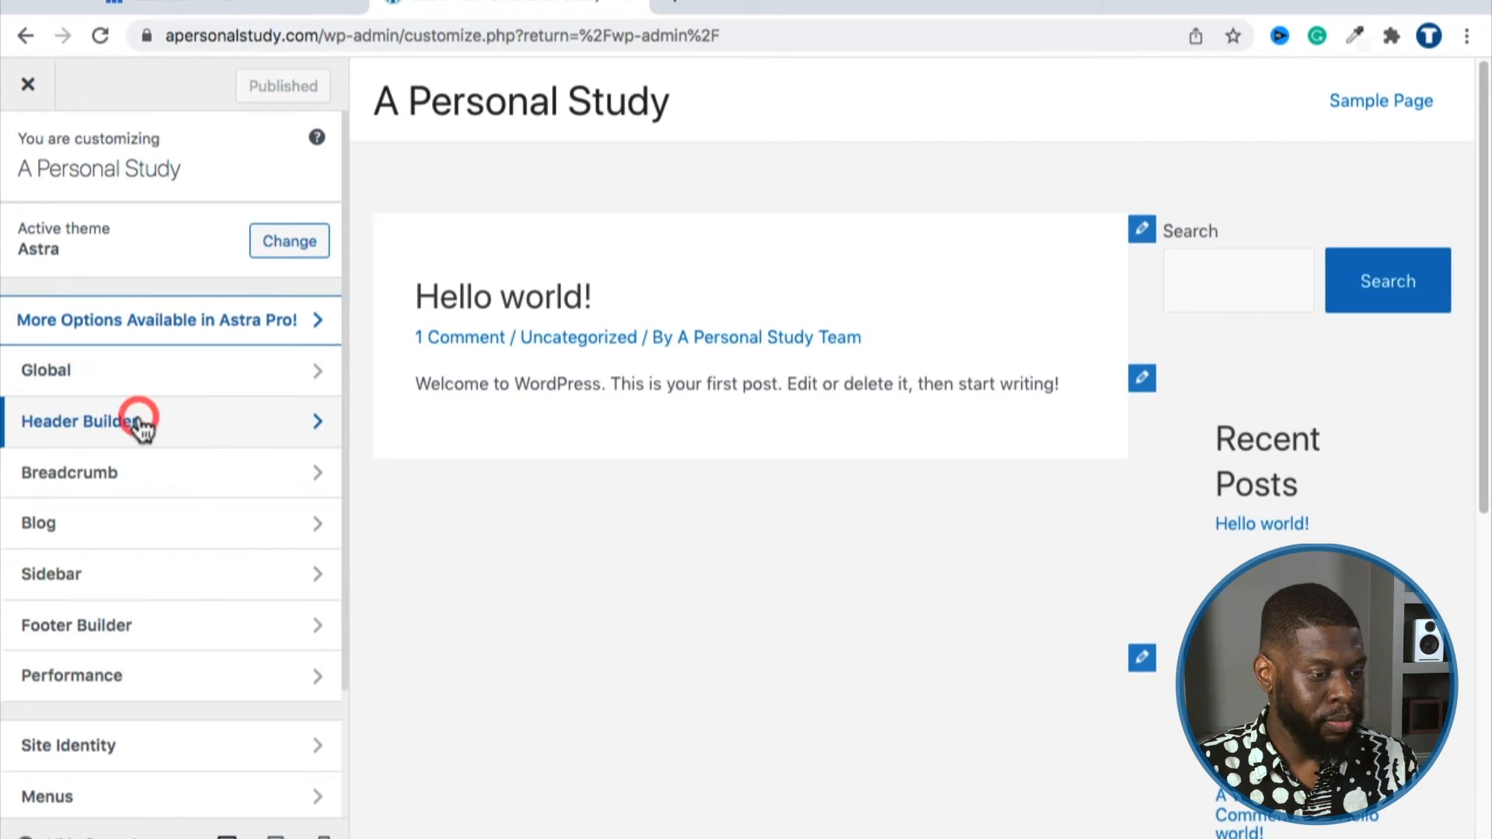
{"action": "left_click", "coordinate": [139, 423]}
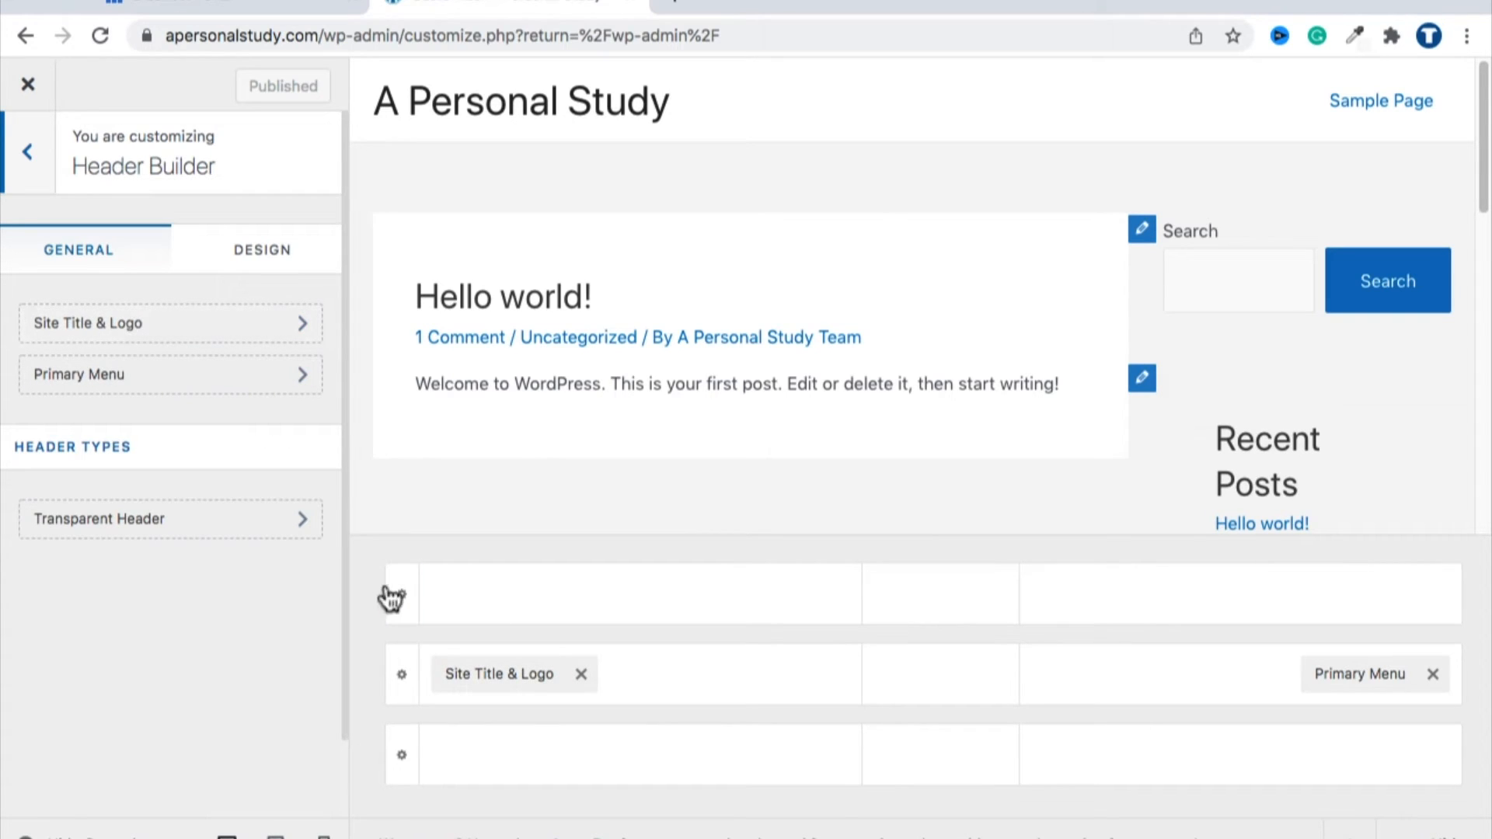
{"action": "left_click", "coordinate": [452, 673]}
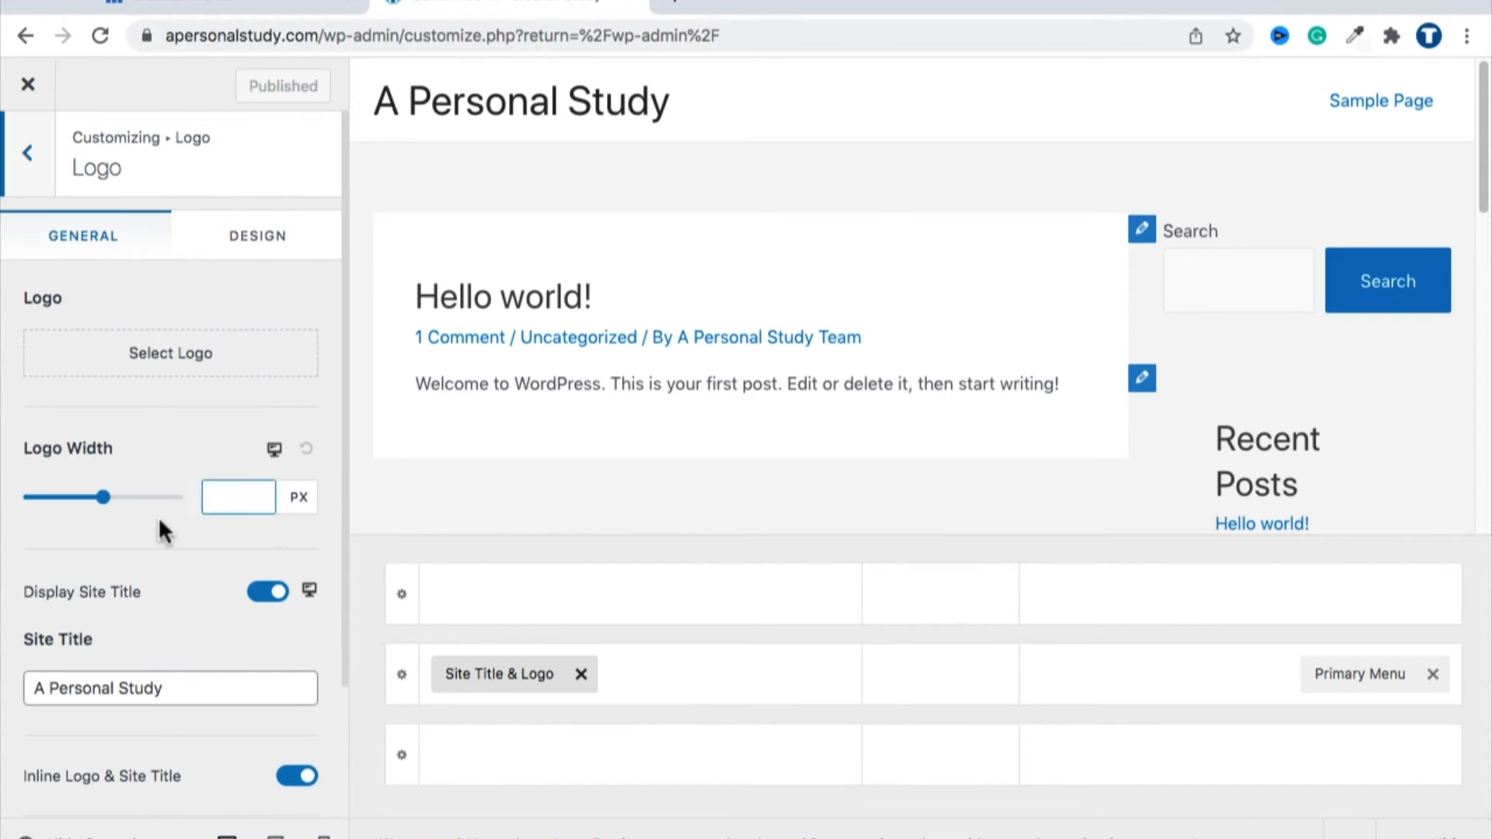
{"action": "scroll", "coordinate": [159, 521], "scroll_direction": "down", "scroll_amount": 3}
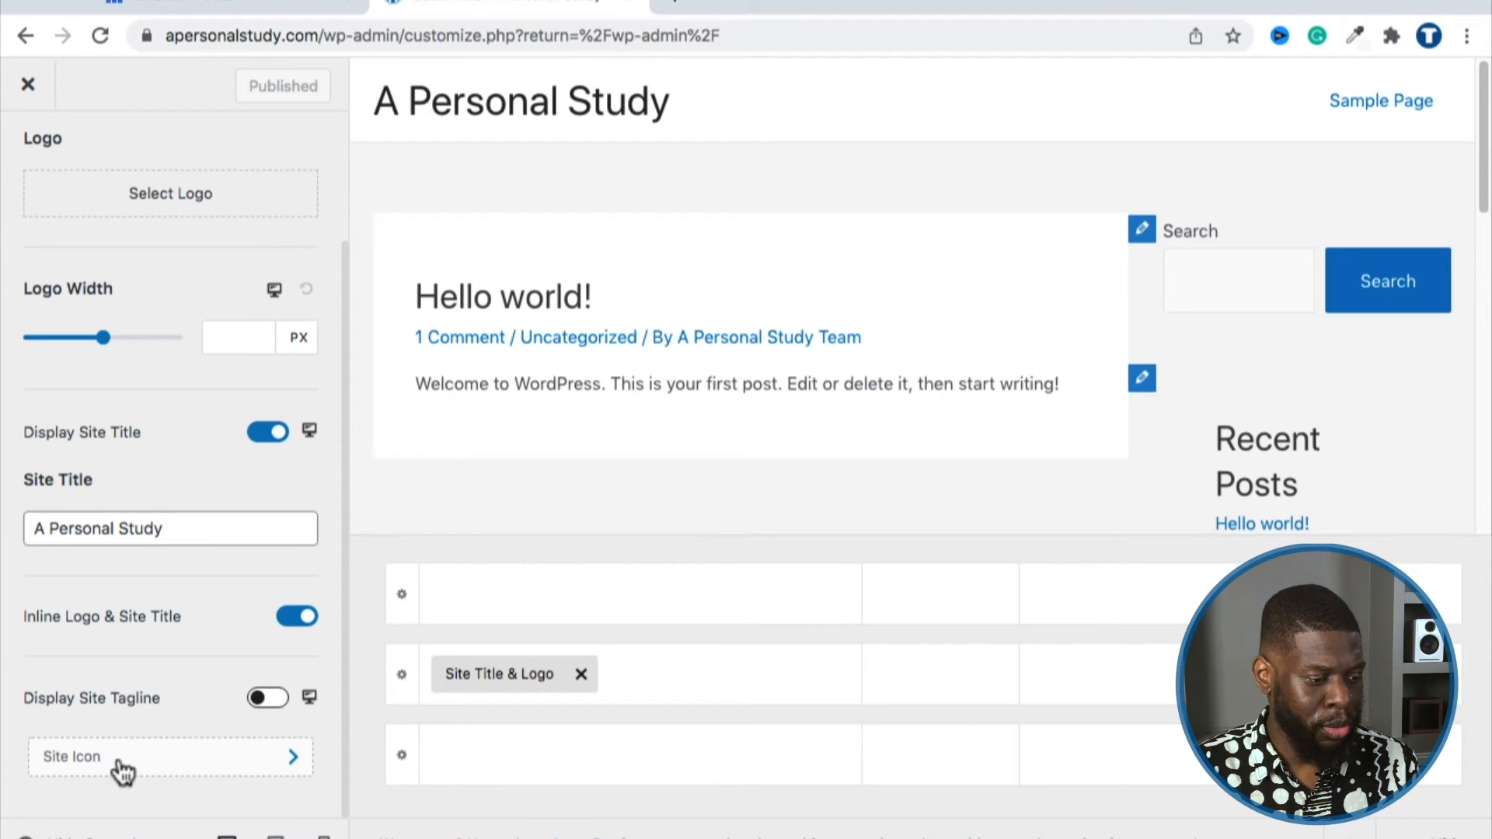
{"action": "left_click", "coordinate": [294, 760]}
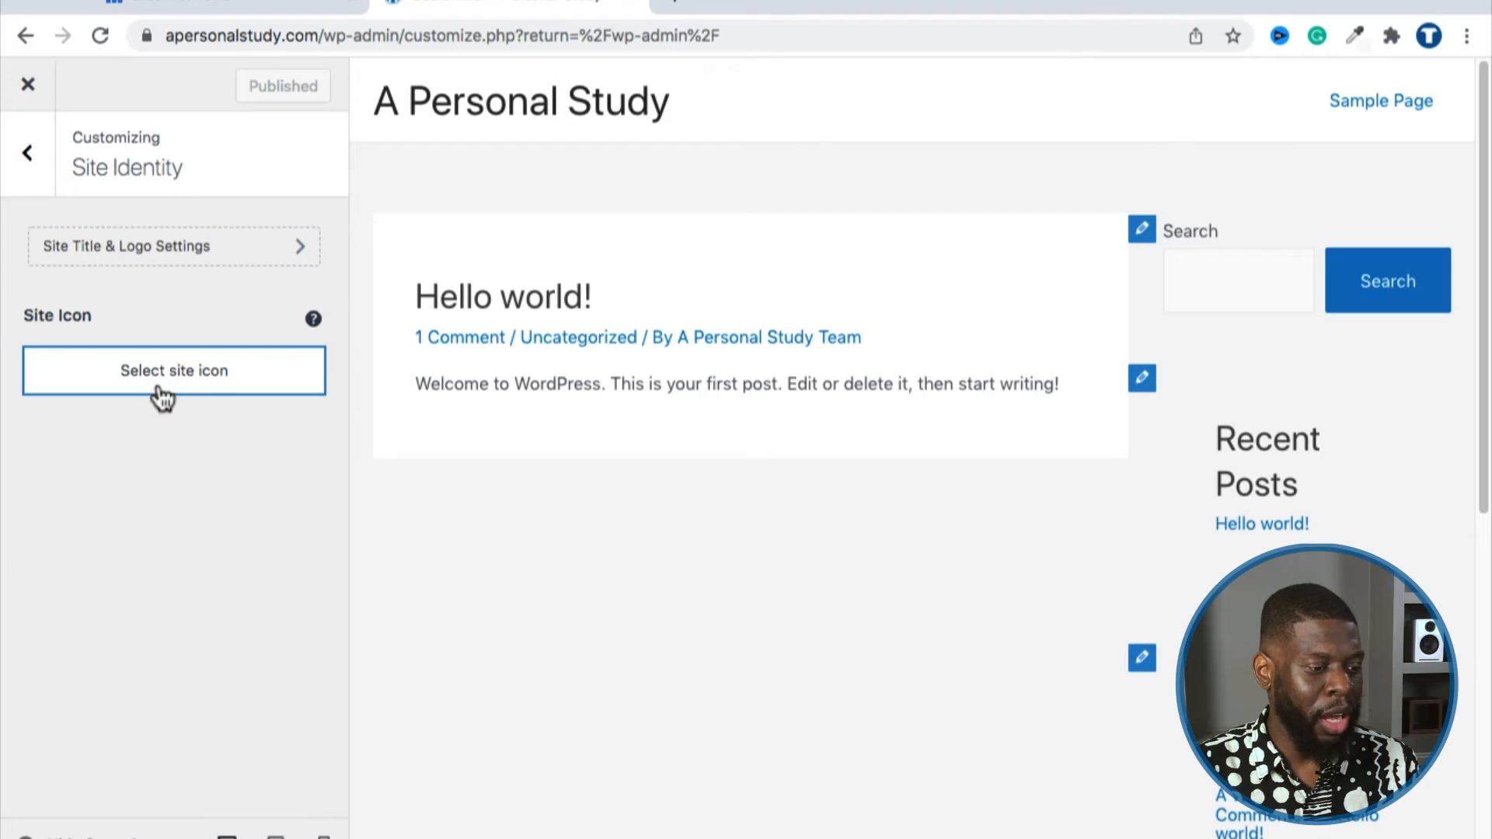
Step: Examine the suggested image dimensions in the site icon image selection and close it without choosing a file
{"action": "left_click", "coordinate": [202, 378]}
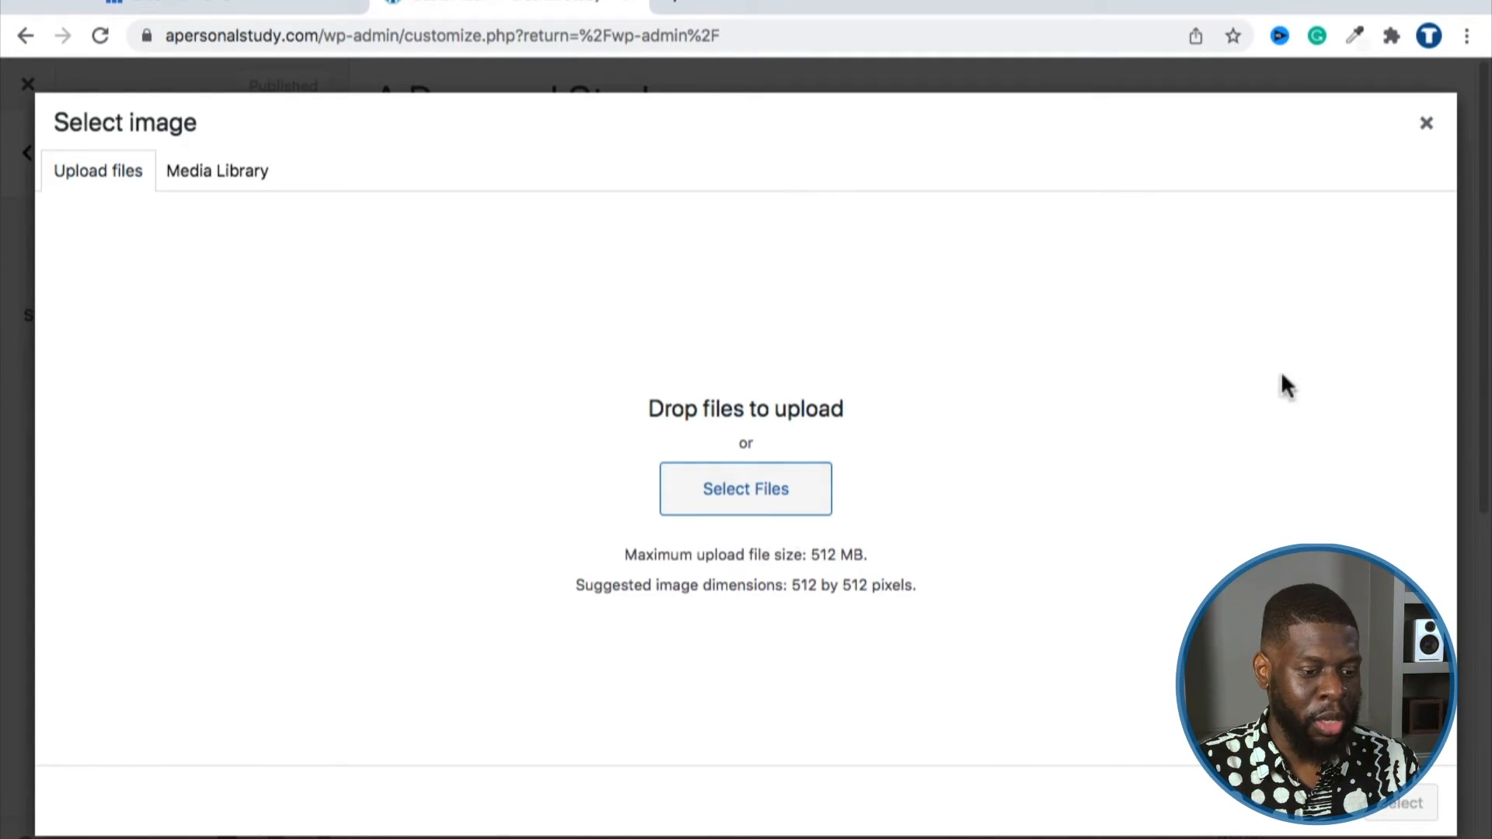
{"action": "left_click", "coordinate": [1427, 122]}
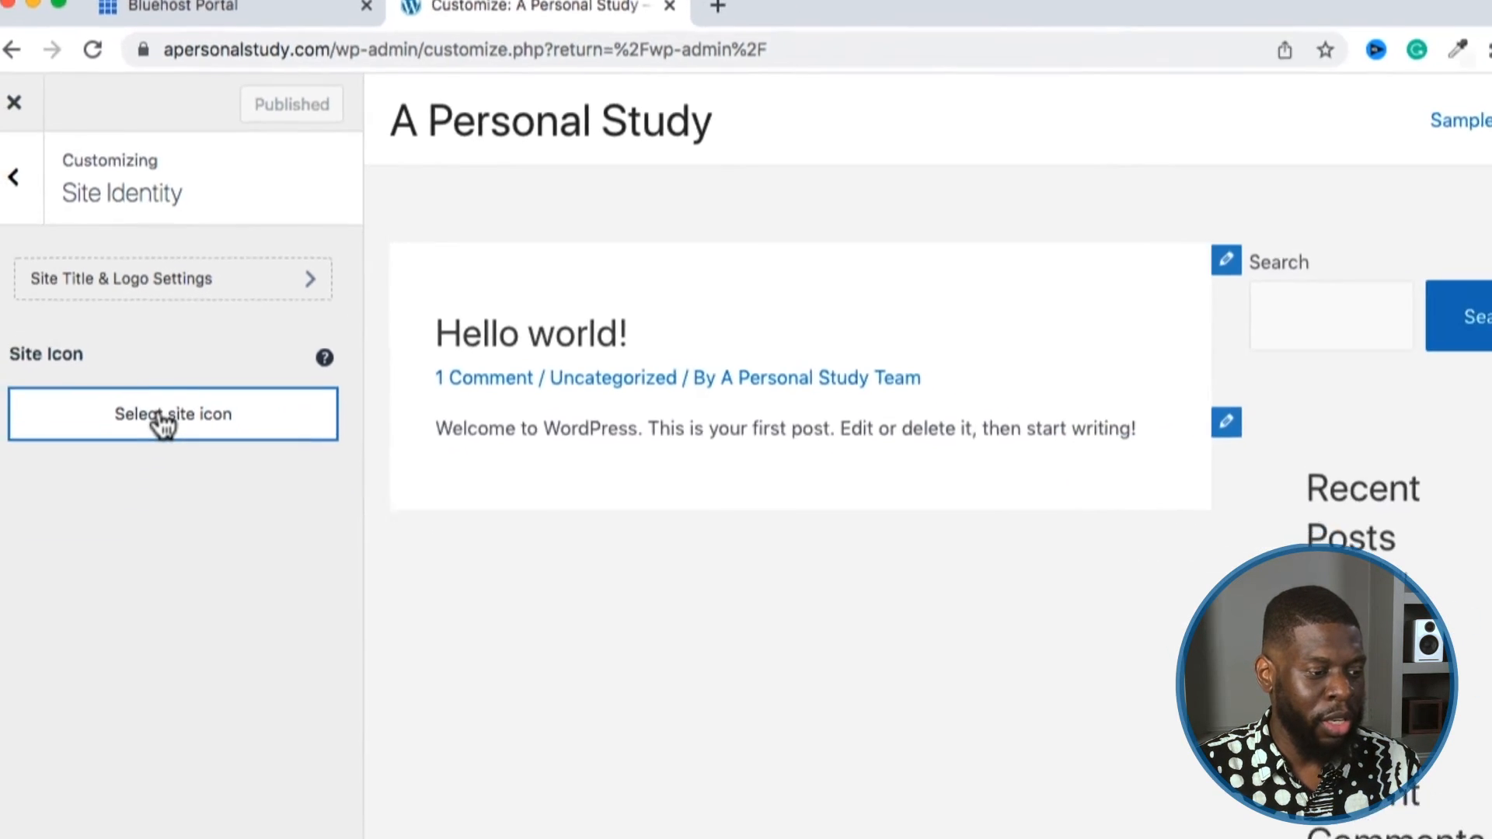
{"action": "left_click", "coordinate": [177, 544]}
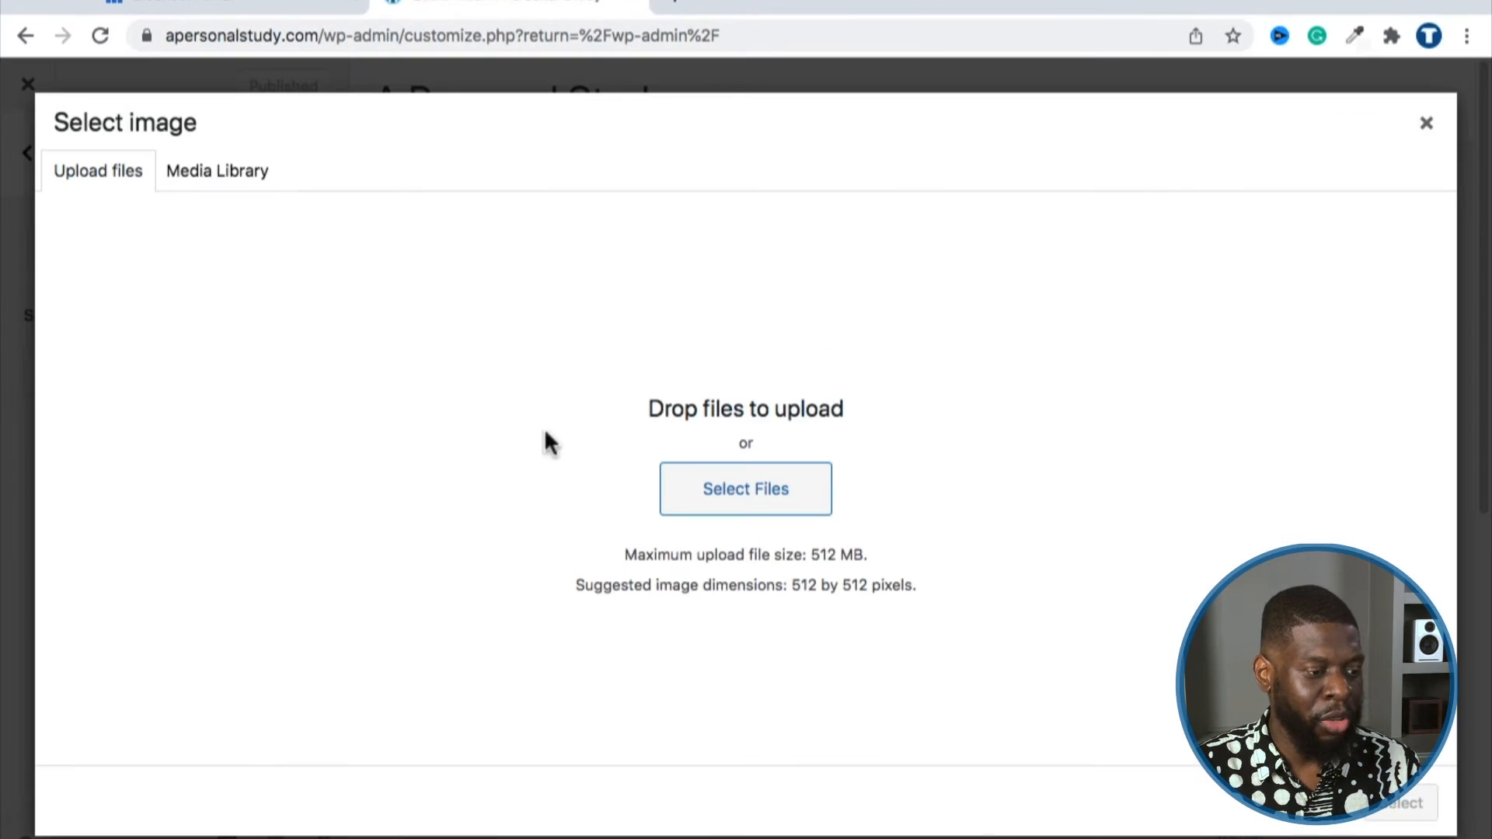
{"action": "left_click_drag", "start_coordinate": [792, 588], "coordinate": [902, 587]}
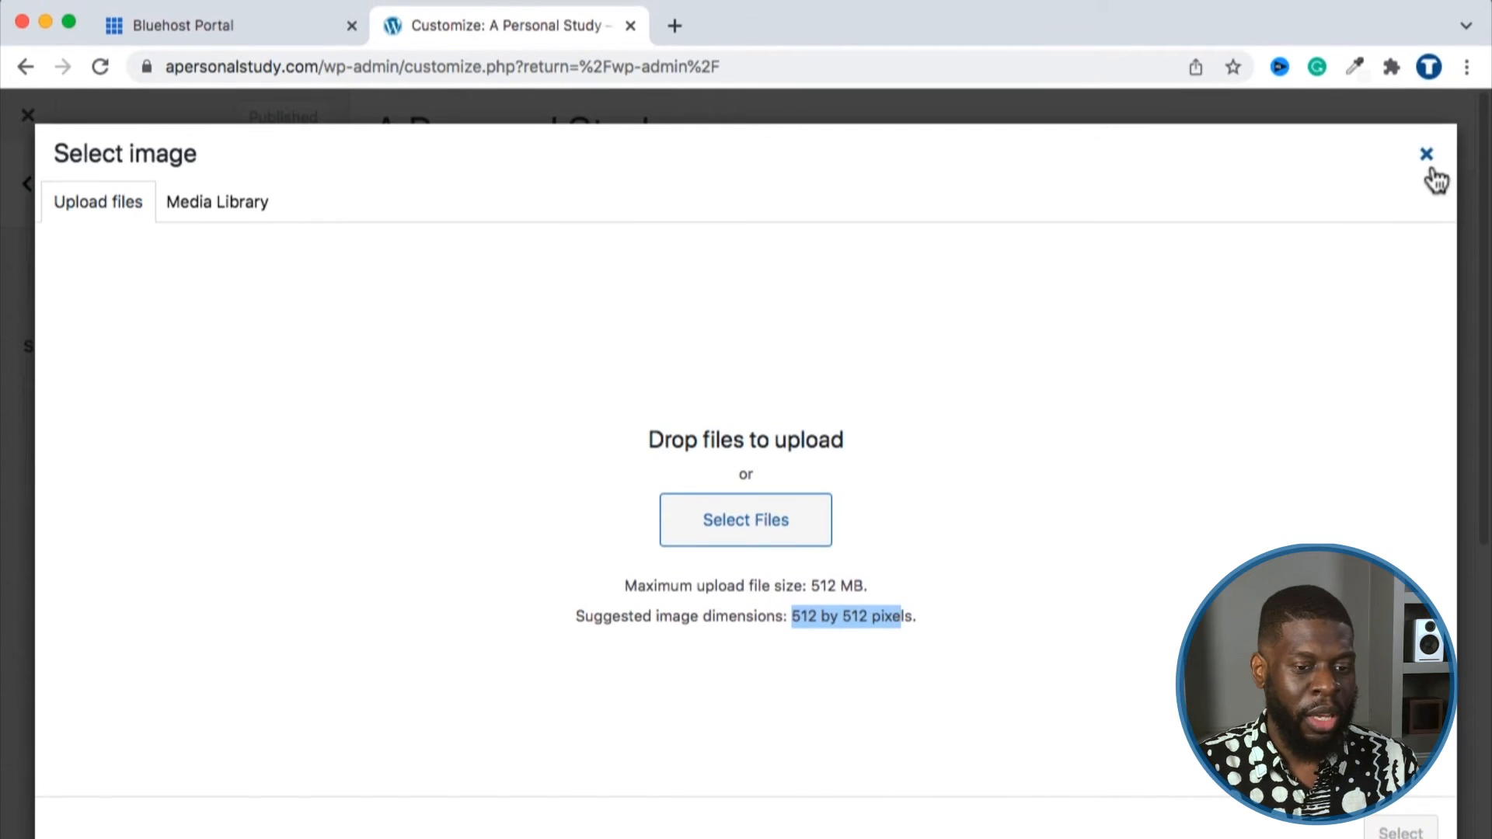
{"action": "left_click", "coordinate": [1426, 154]}
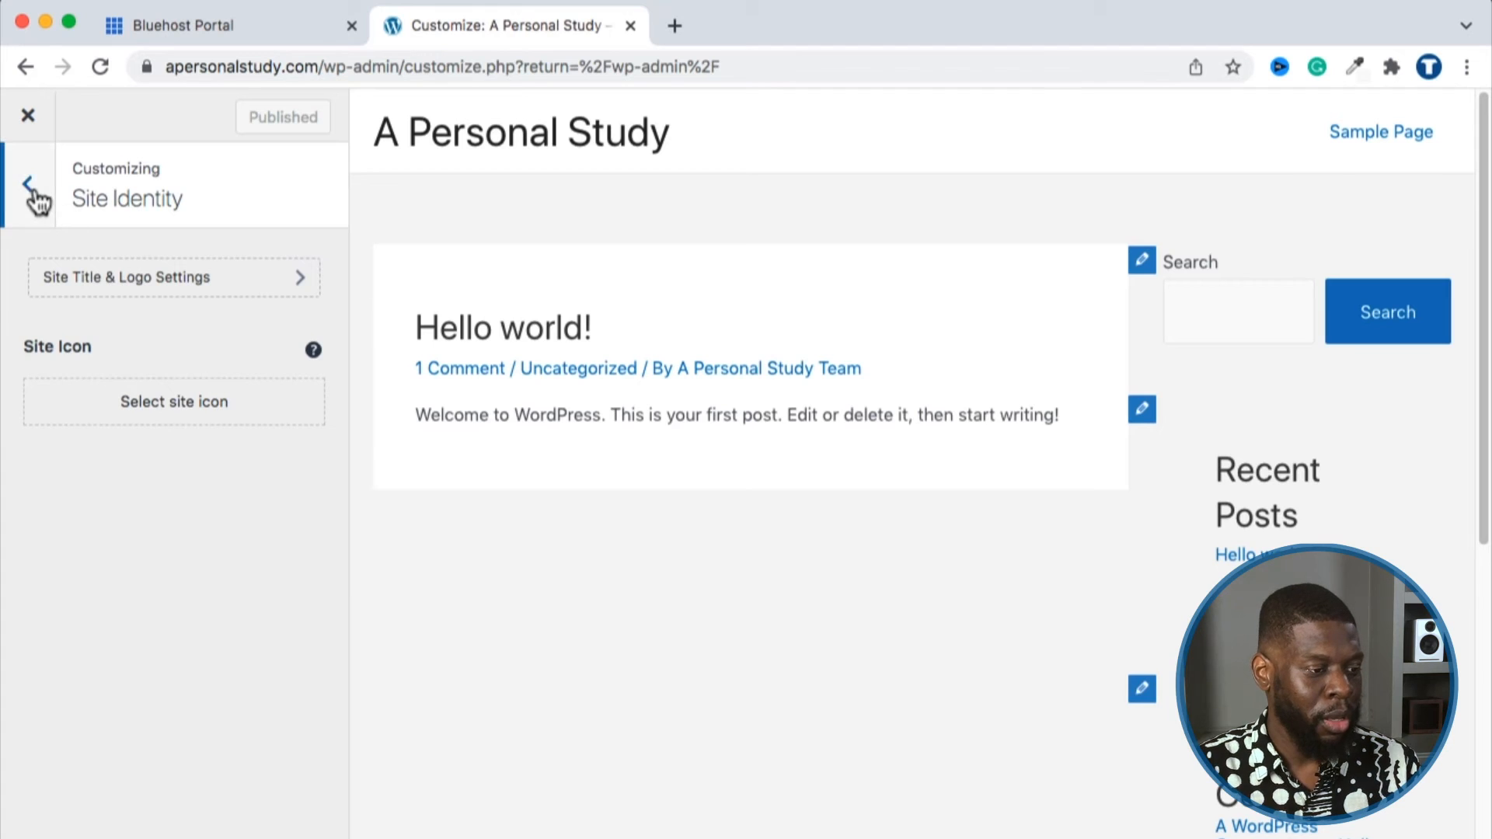
Step: Return to the customizer's main list and retrace the path from the Header Builder's Site Title & Logo to Site Icon
{"action": "left_click", "coordinate": [27, 186]}
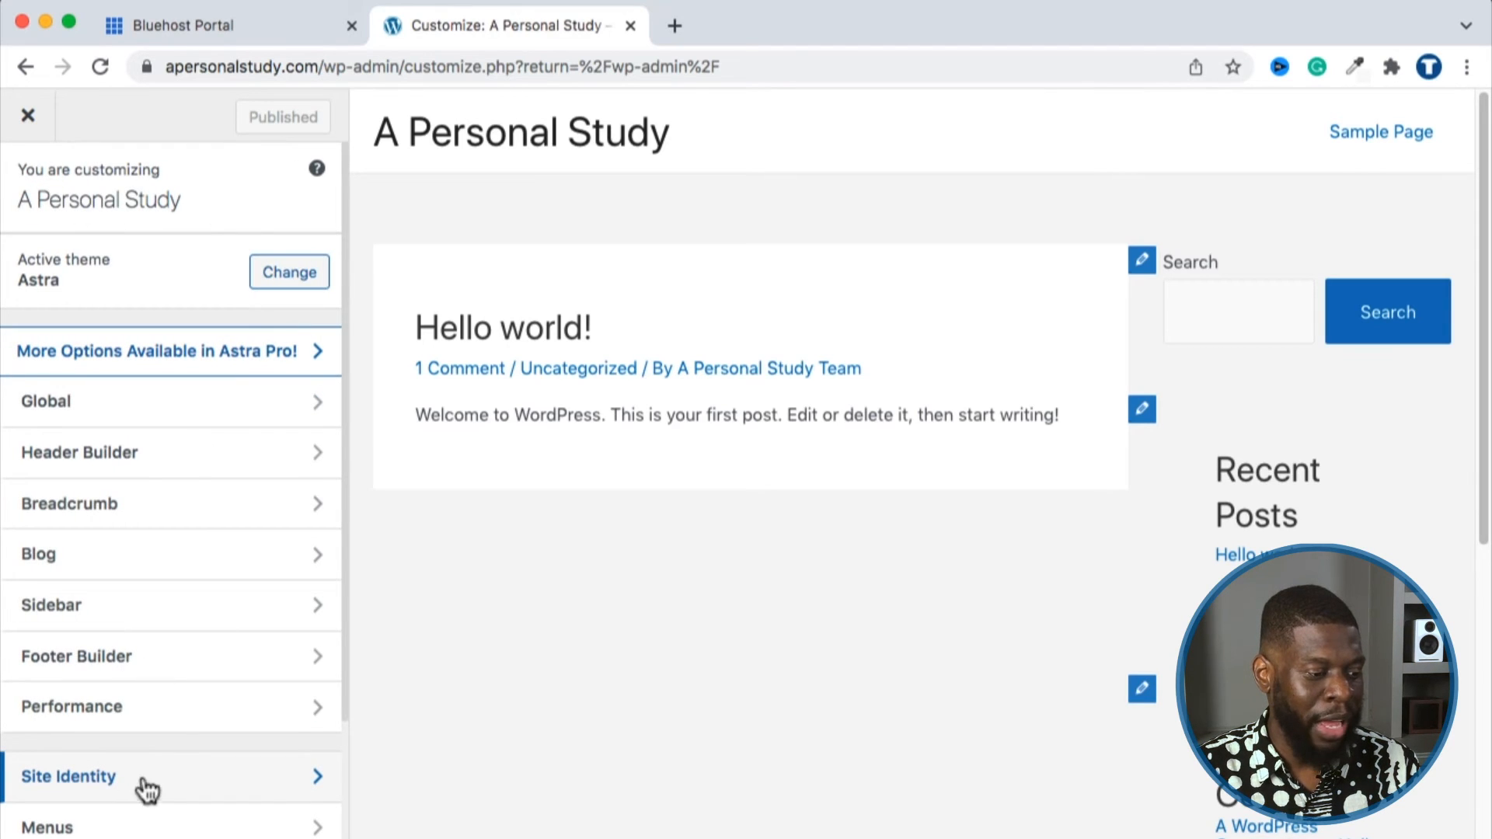
{"action": "left_click", "coordinate": [70, 452]}
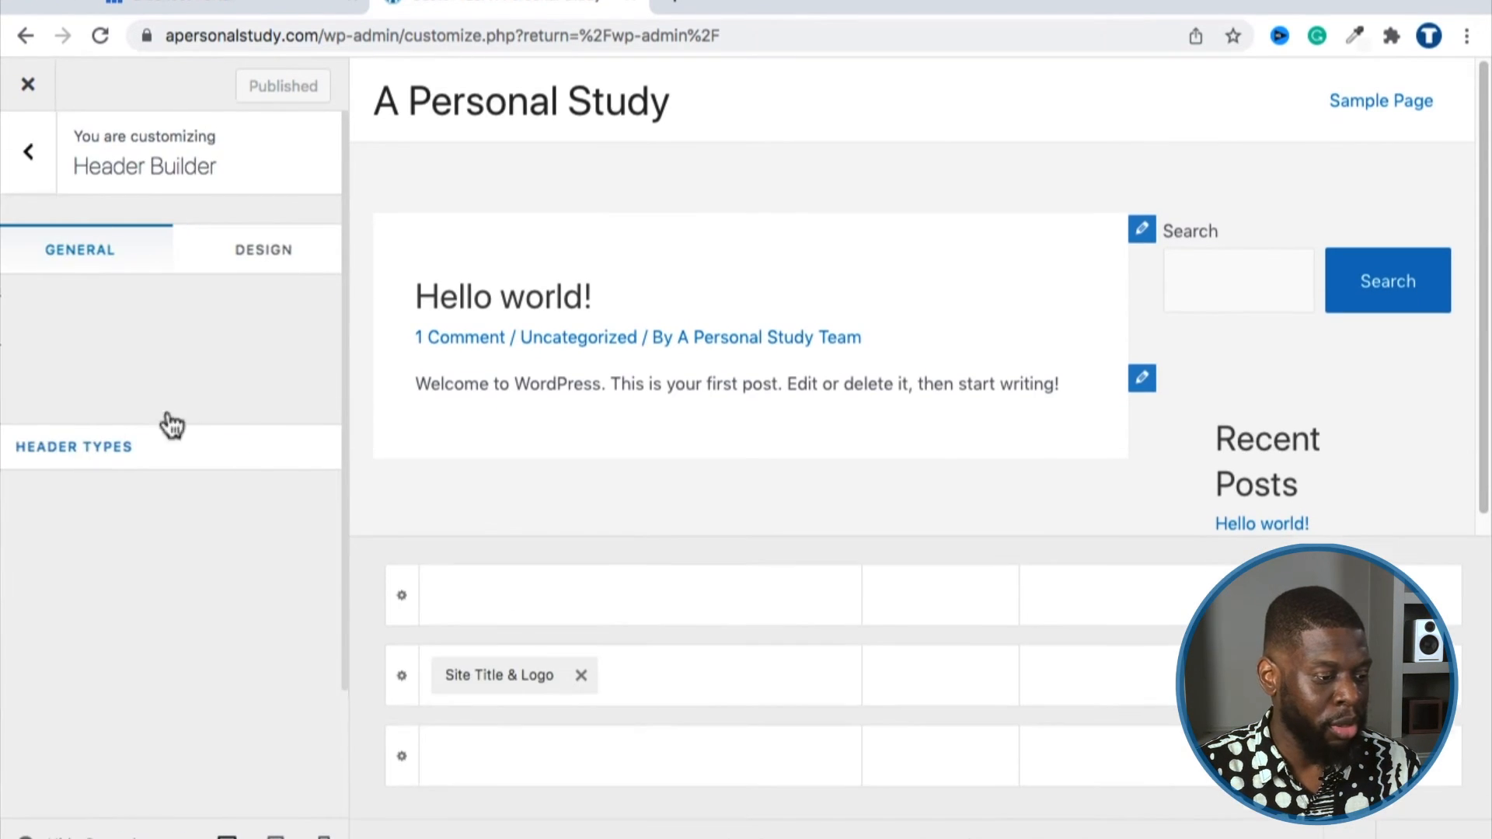
{"action": "left_click", "coordinate": [468, 670]}
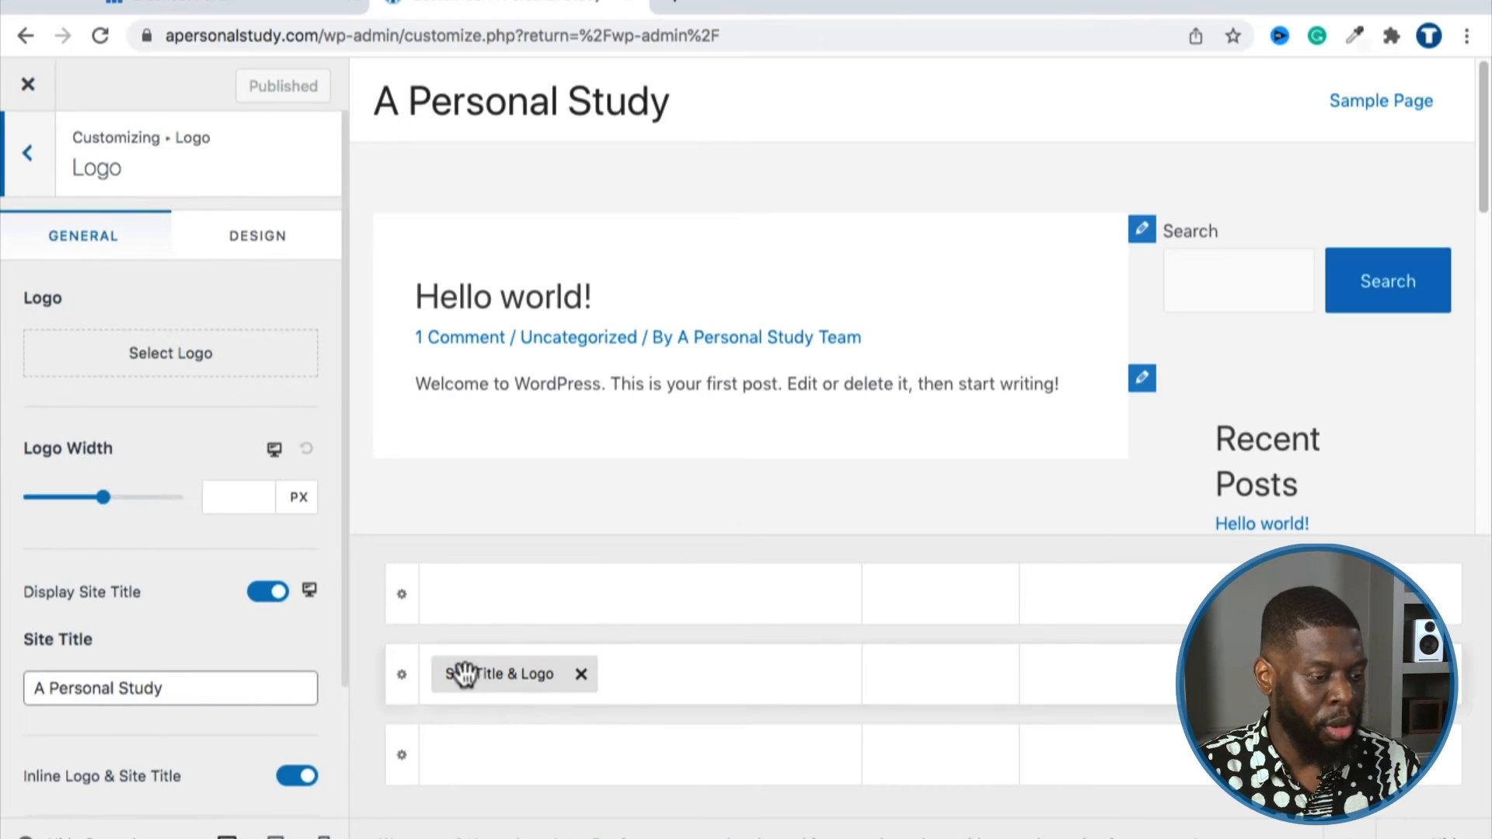
{"action": "scroll", "coordinate": [248, 561], "scroll_direction": "down", "scroll_amount": 3}
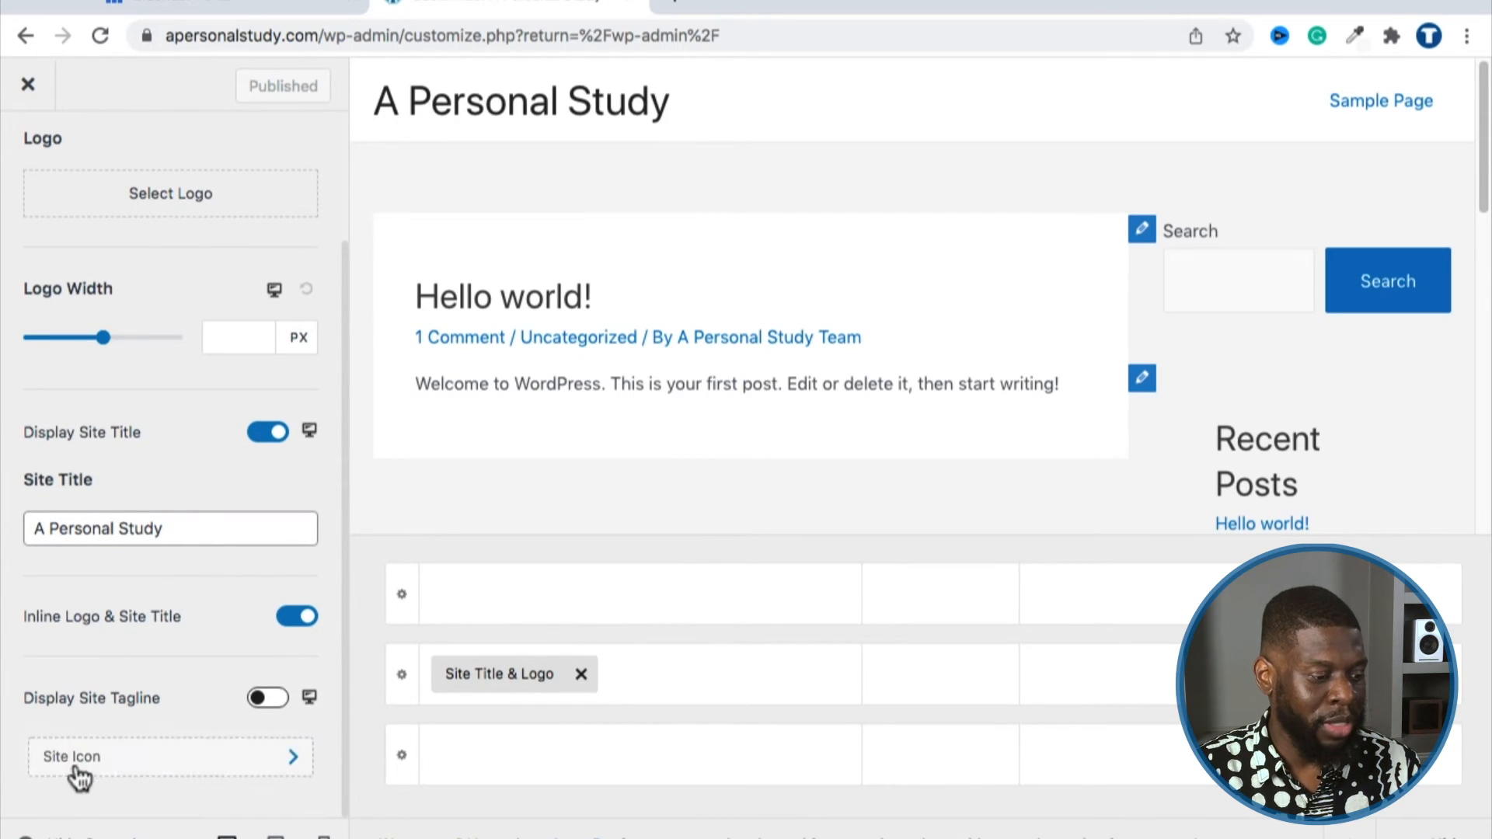
{"action": "left_click", "coordinate": [83, 755]}
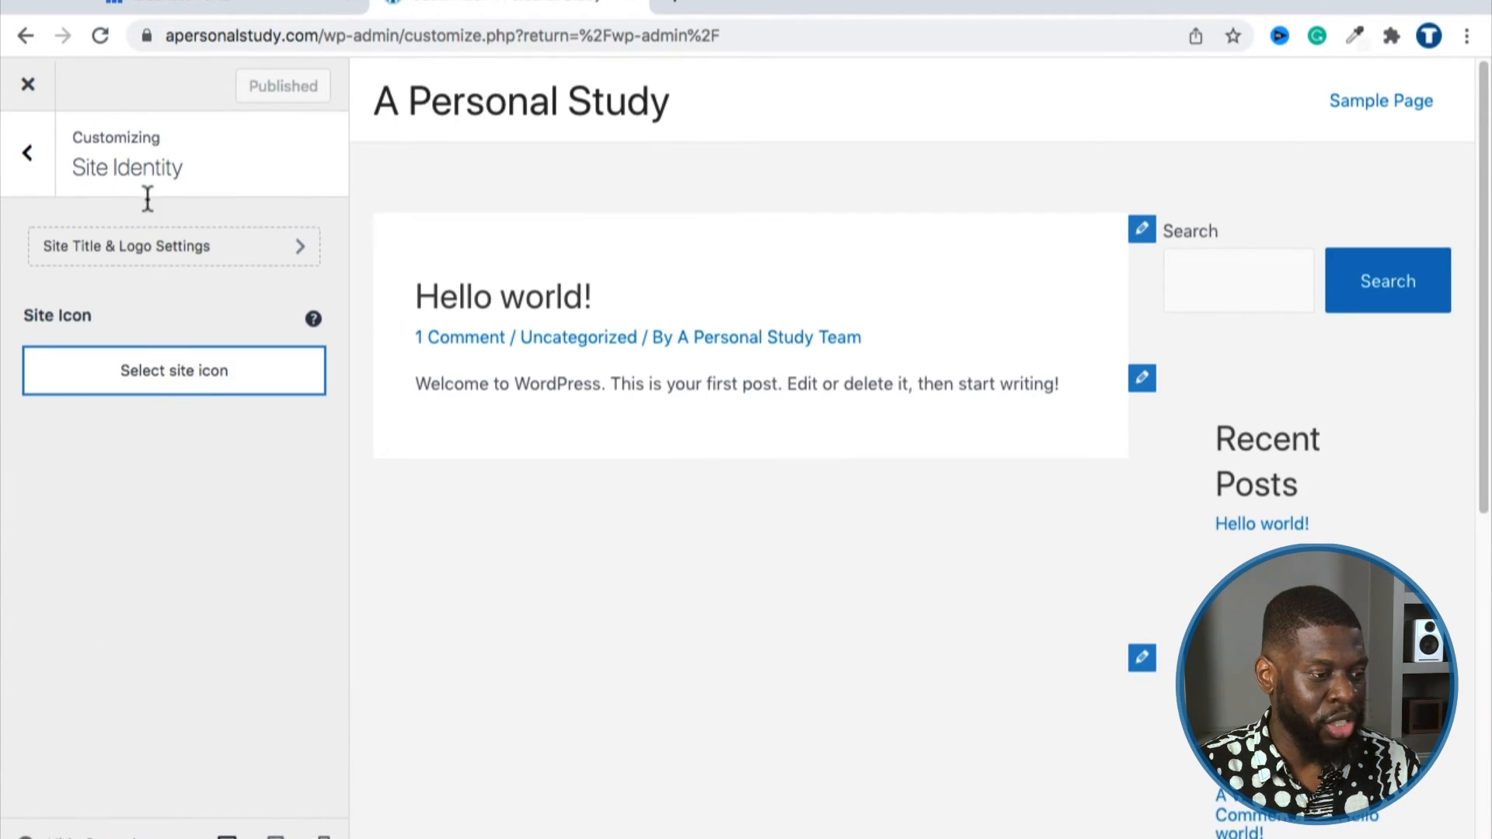
Step: Go back to Site Title & Logo in the Header Builder, check the logo image selection and close it without choosing a file
{"action": "left_click", "coordinate": [32, 153]}
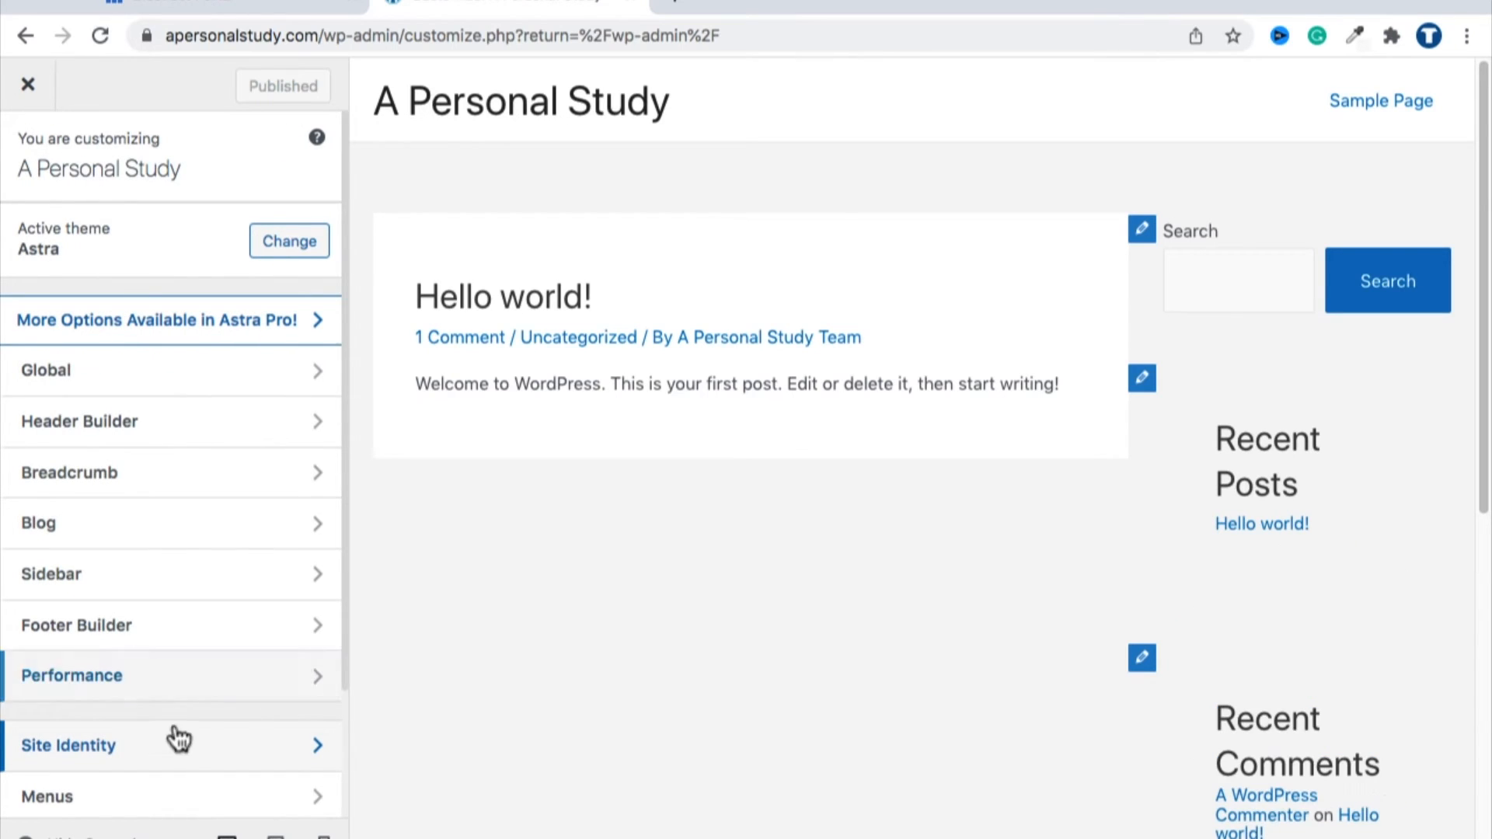
{"action": "left_click", "coordinate": [141, 412]}
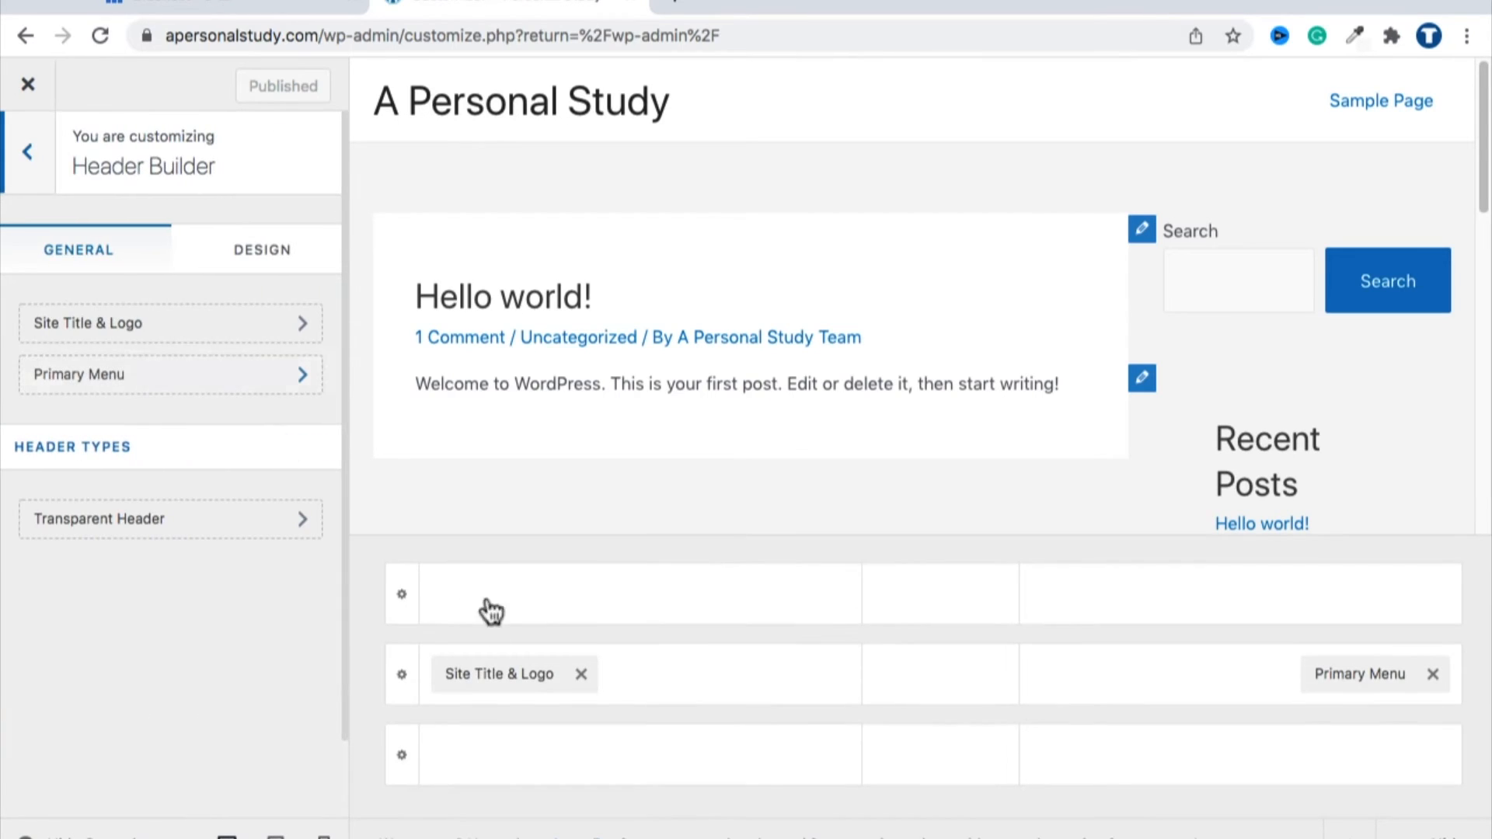
{"action": "left_click", "coordinate": [484, 673]}
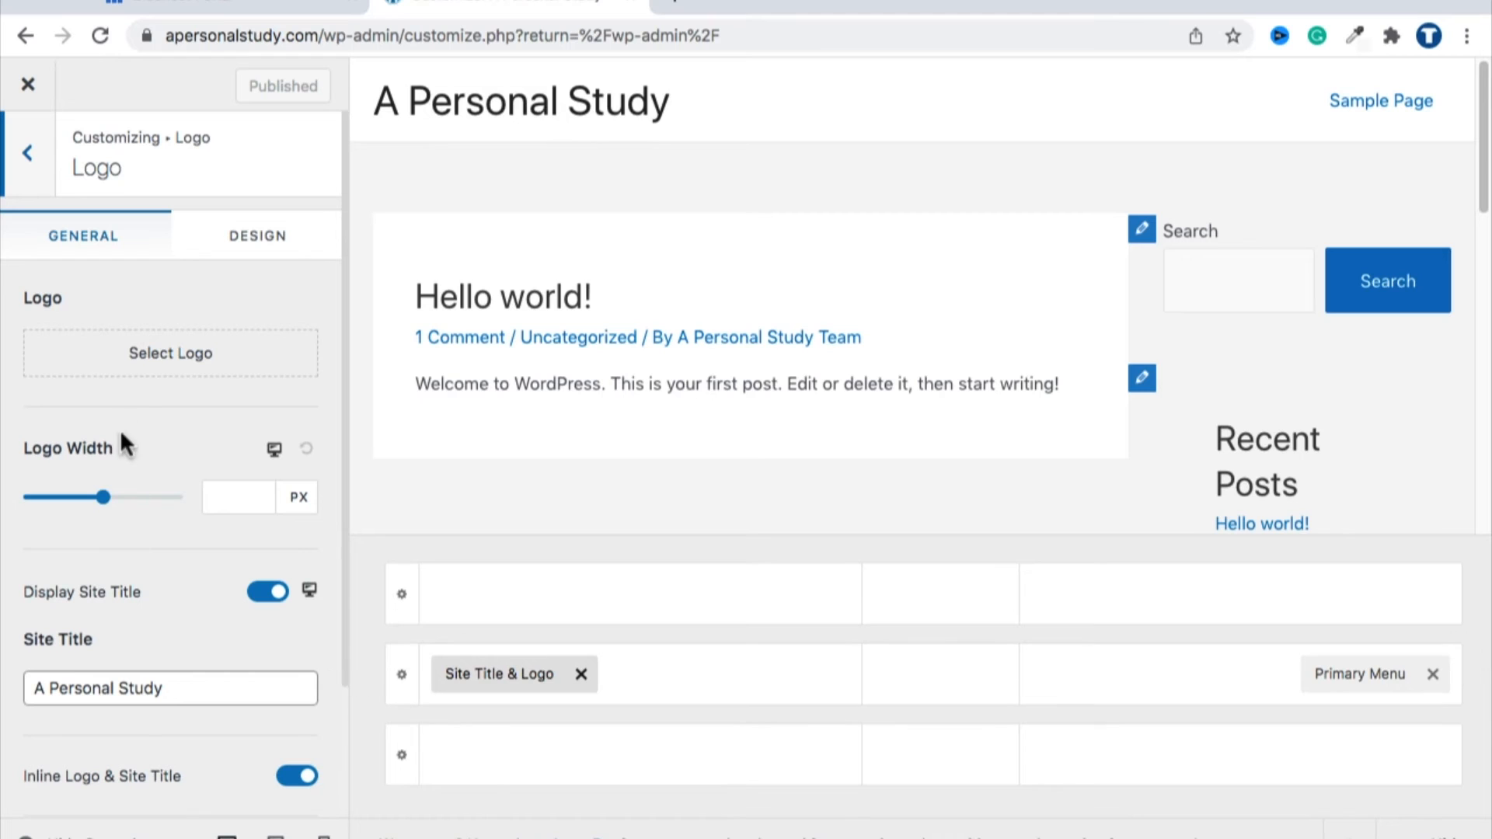
{"action": "left_click", "coordinate": [191, 359]}
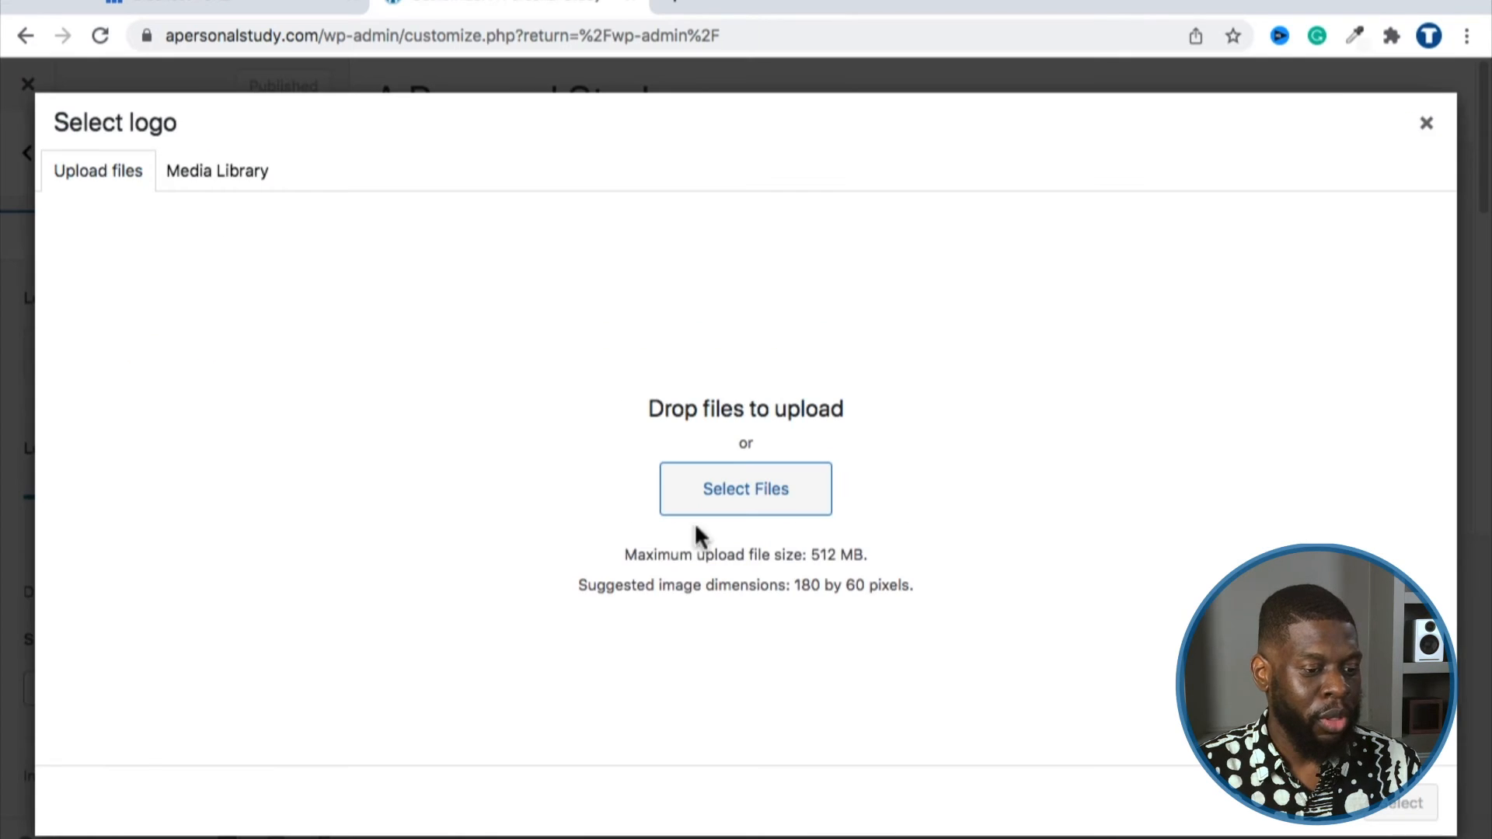
{"action": "left_click", "coordinate": [1430, 121]}
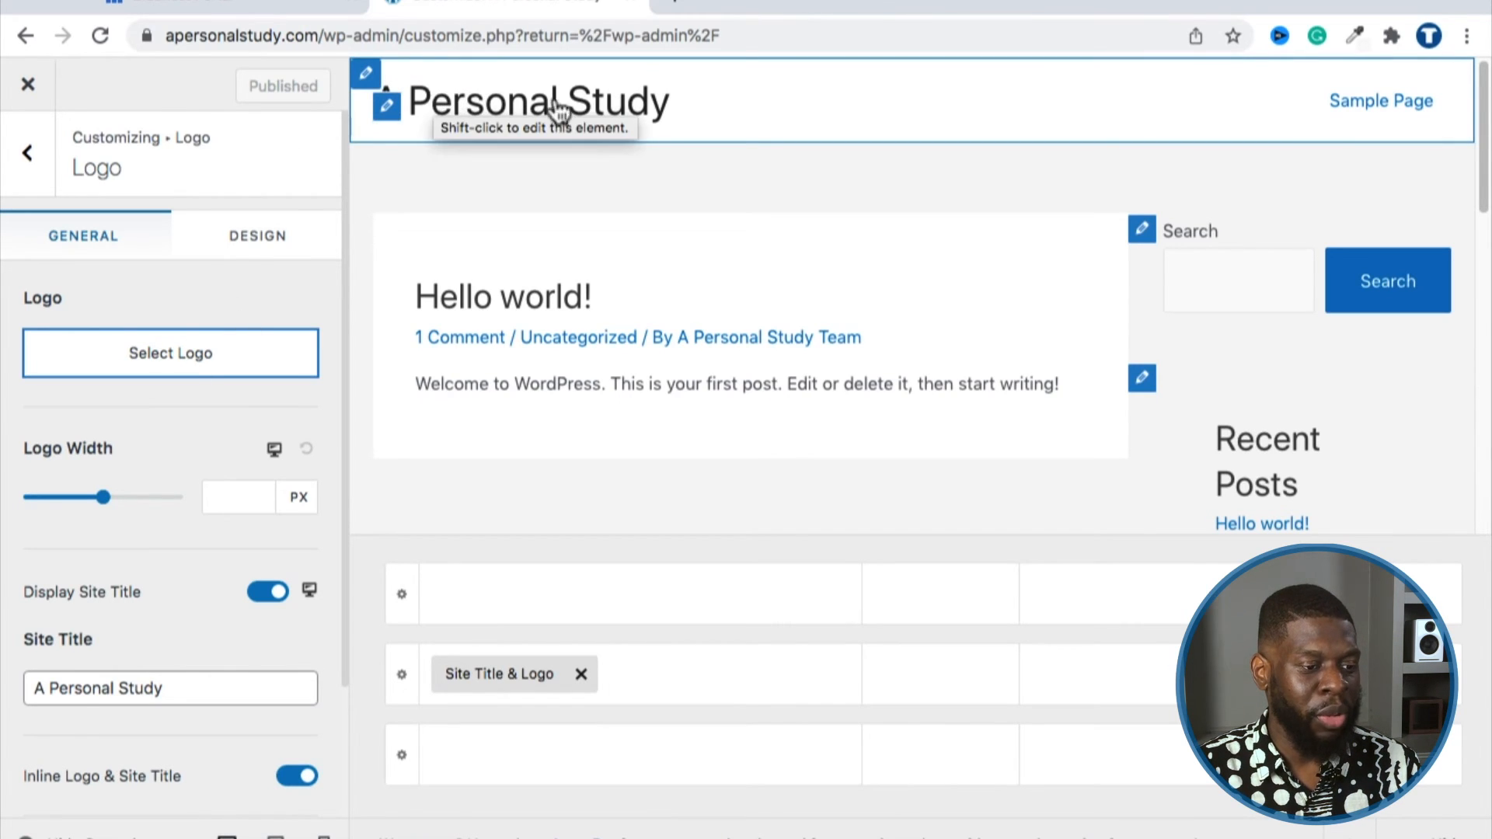
Step: Turn off the site title display in the logo settings and return to the customizer's main list
{"action": "scroll", "coordinate": [210, 500], "scroll_direction": "down", "scroll_amount": 1}
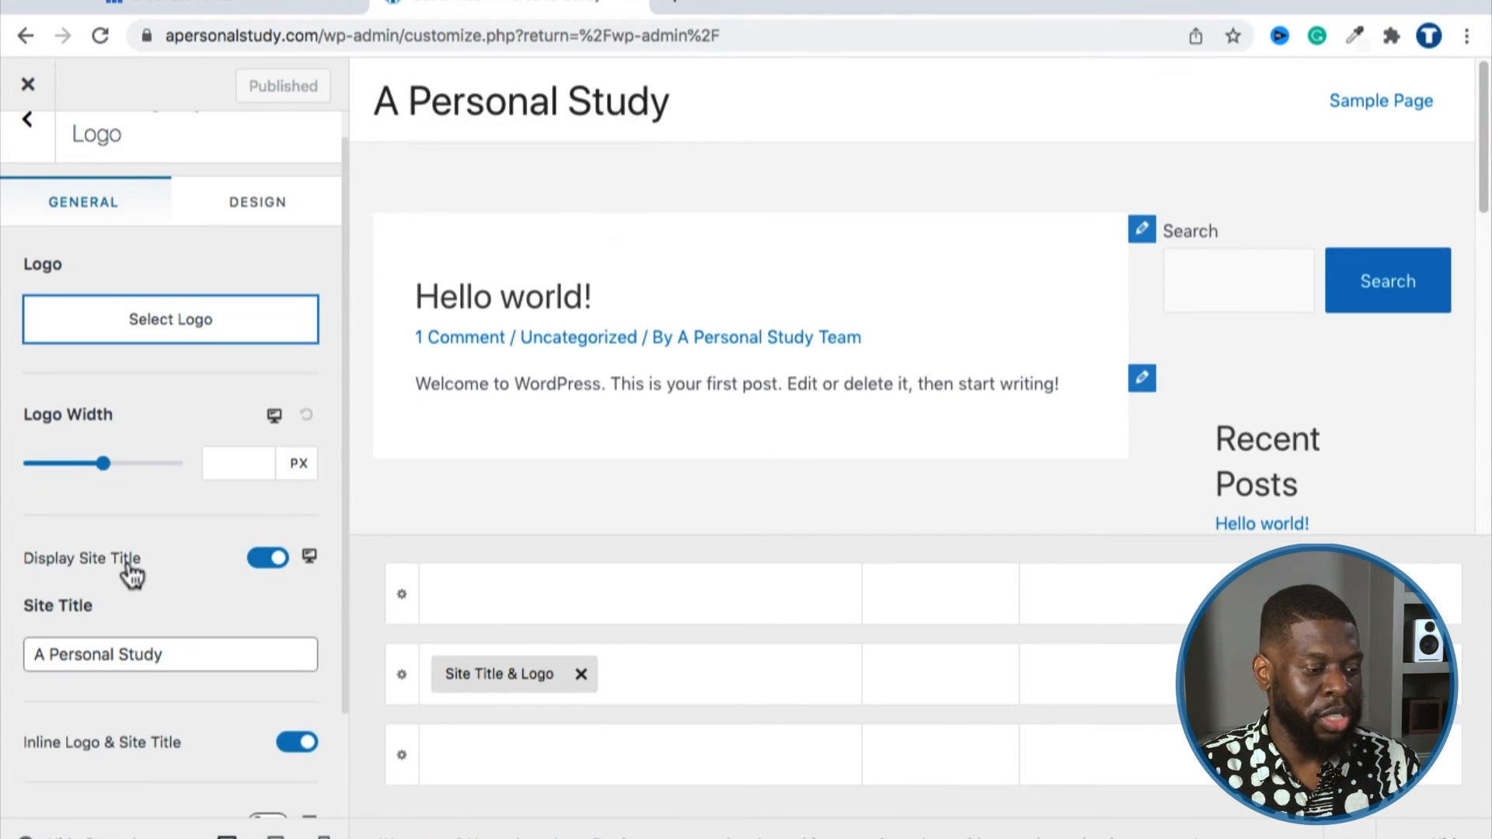
{"action": "left_click", "coordinate": [266, 558]}
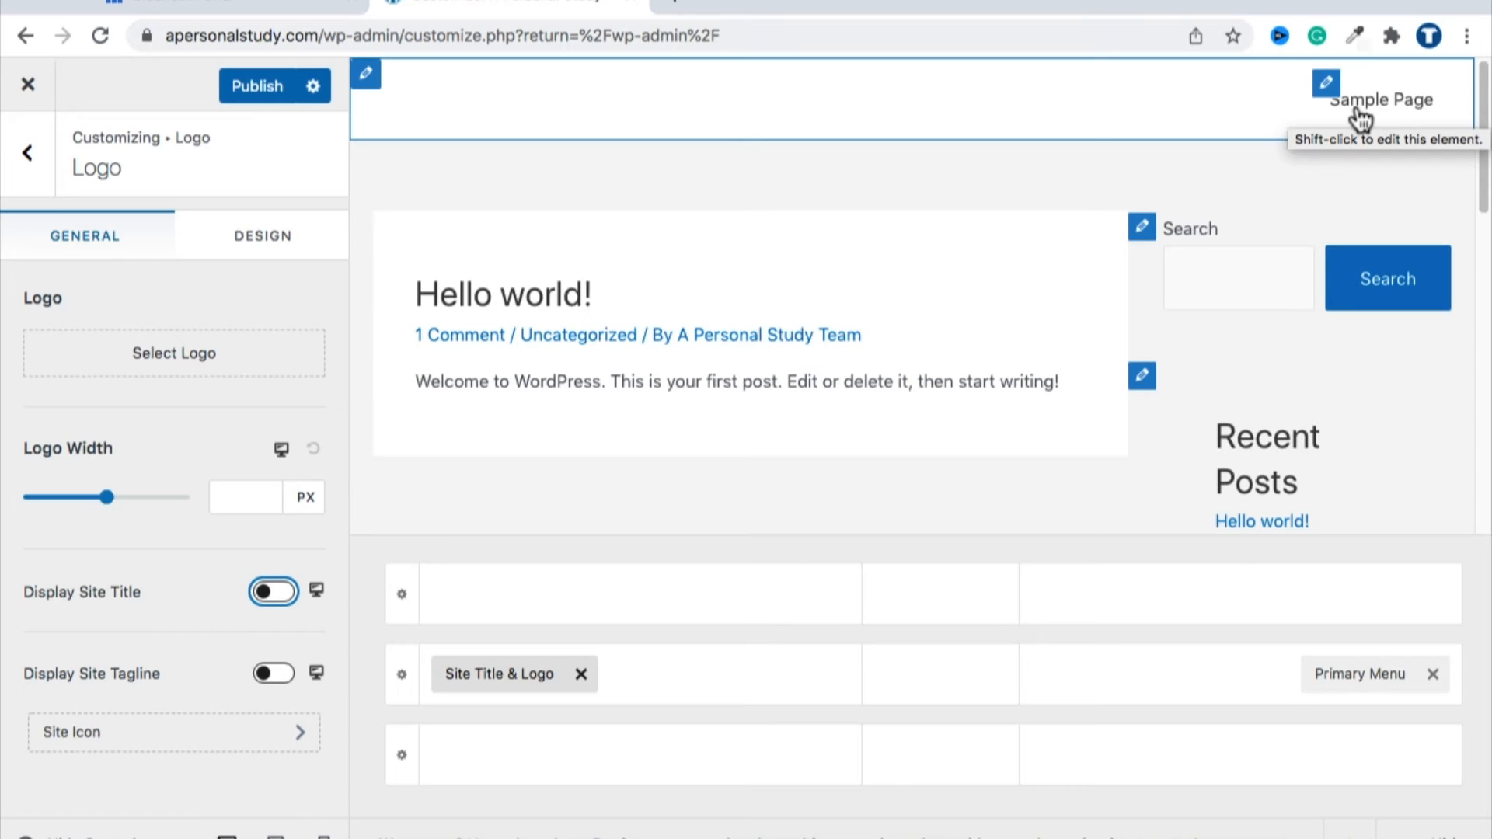
{"action": "left_click", "coordinate": [27, 155]}
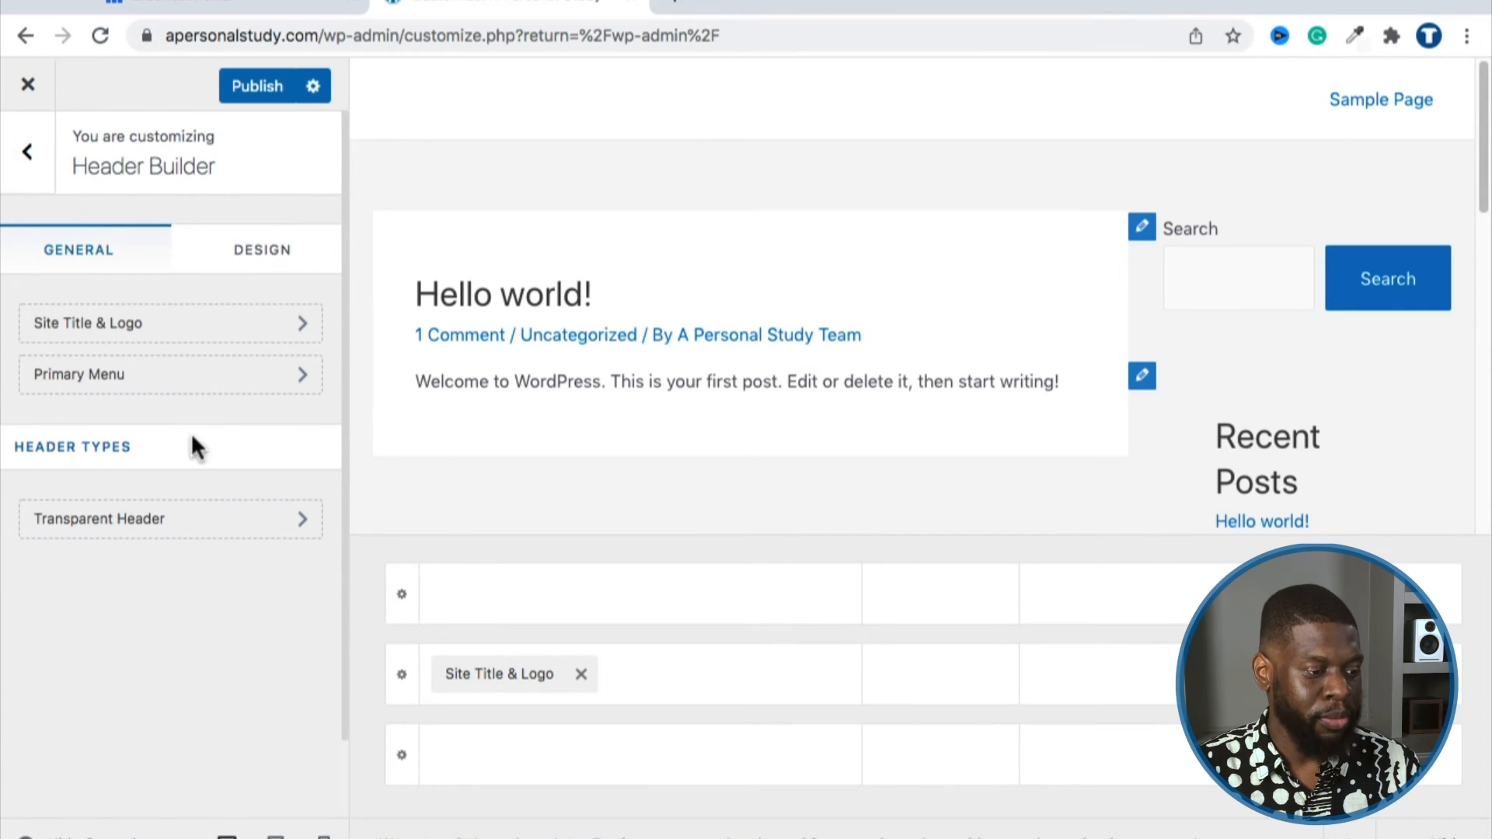
{"action": "left_click", "coordinate": [31, 154]}
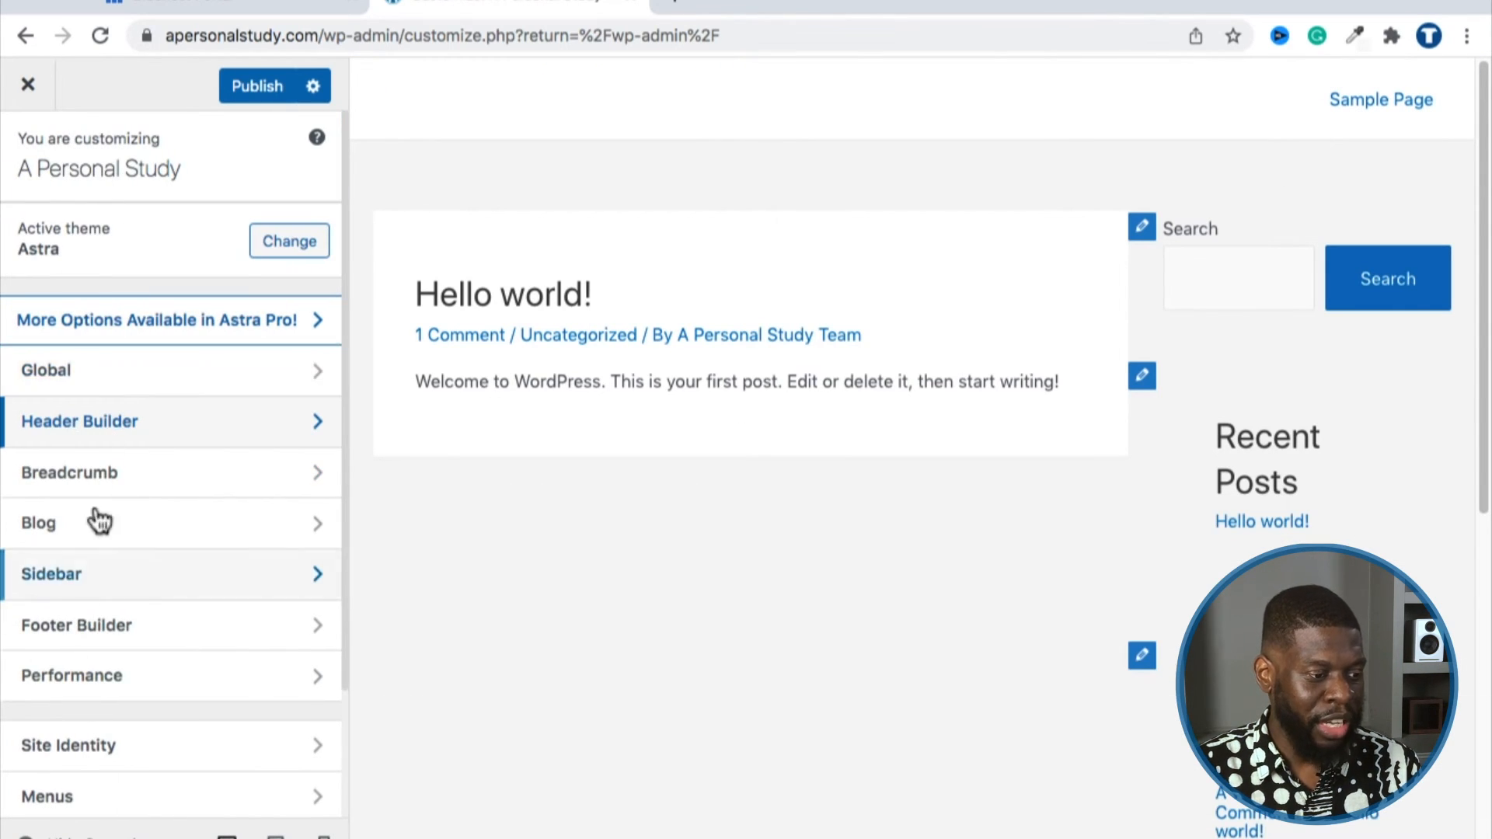
Step: Open the Global Typography settings and examine the font presets, body font, heading and H1 options
{"action": "left_click", "coordinate": [86, 375]}
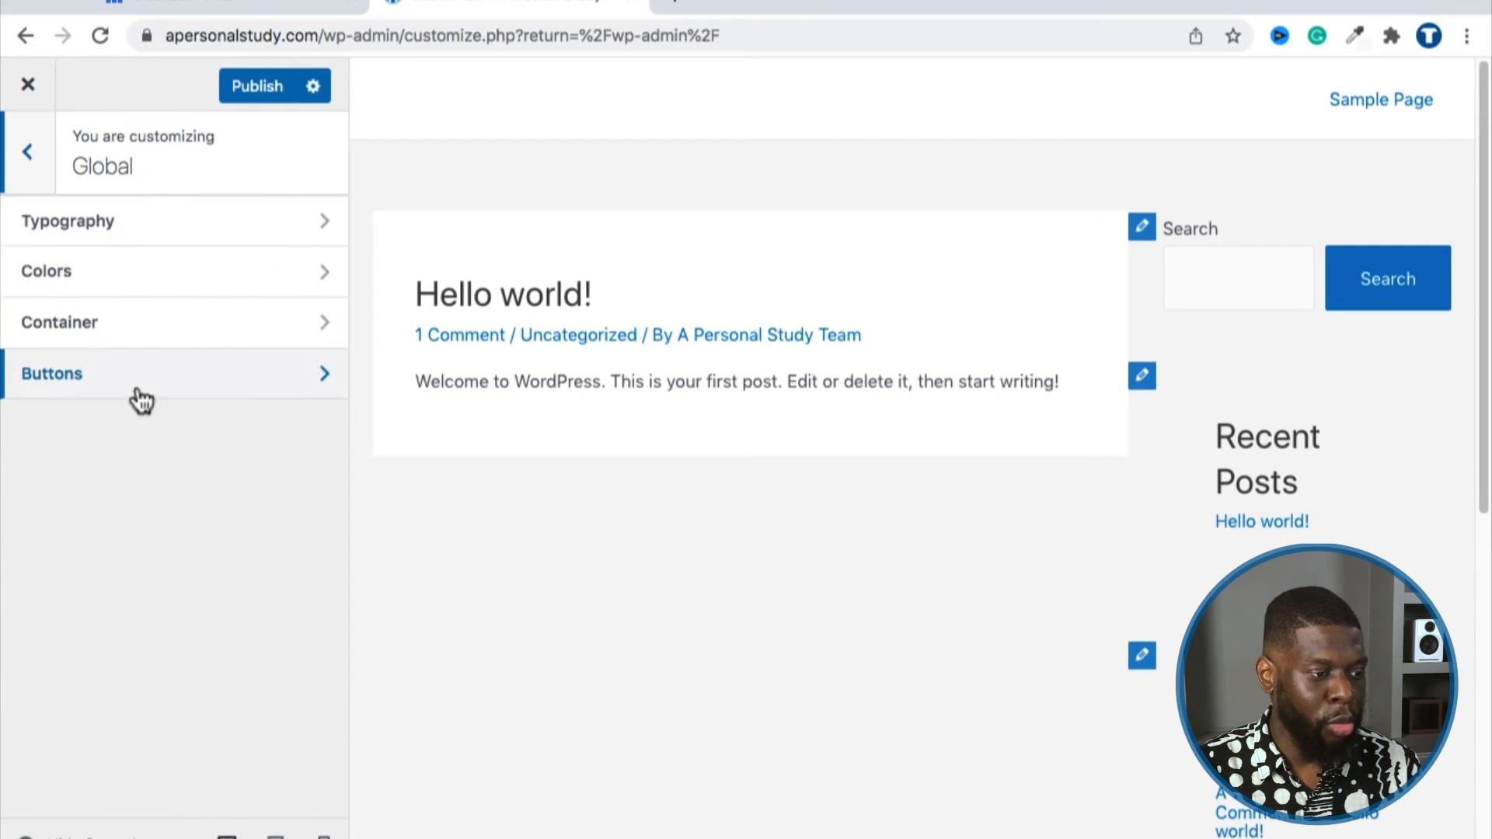
{"action": "left_click", "coordinate": [127, 235]}
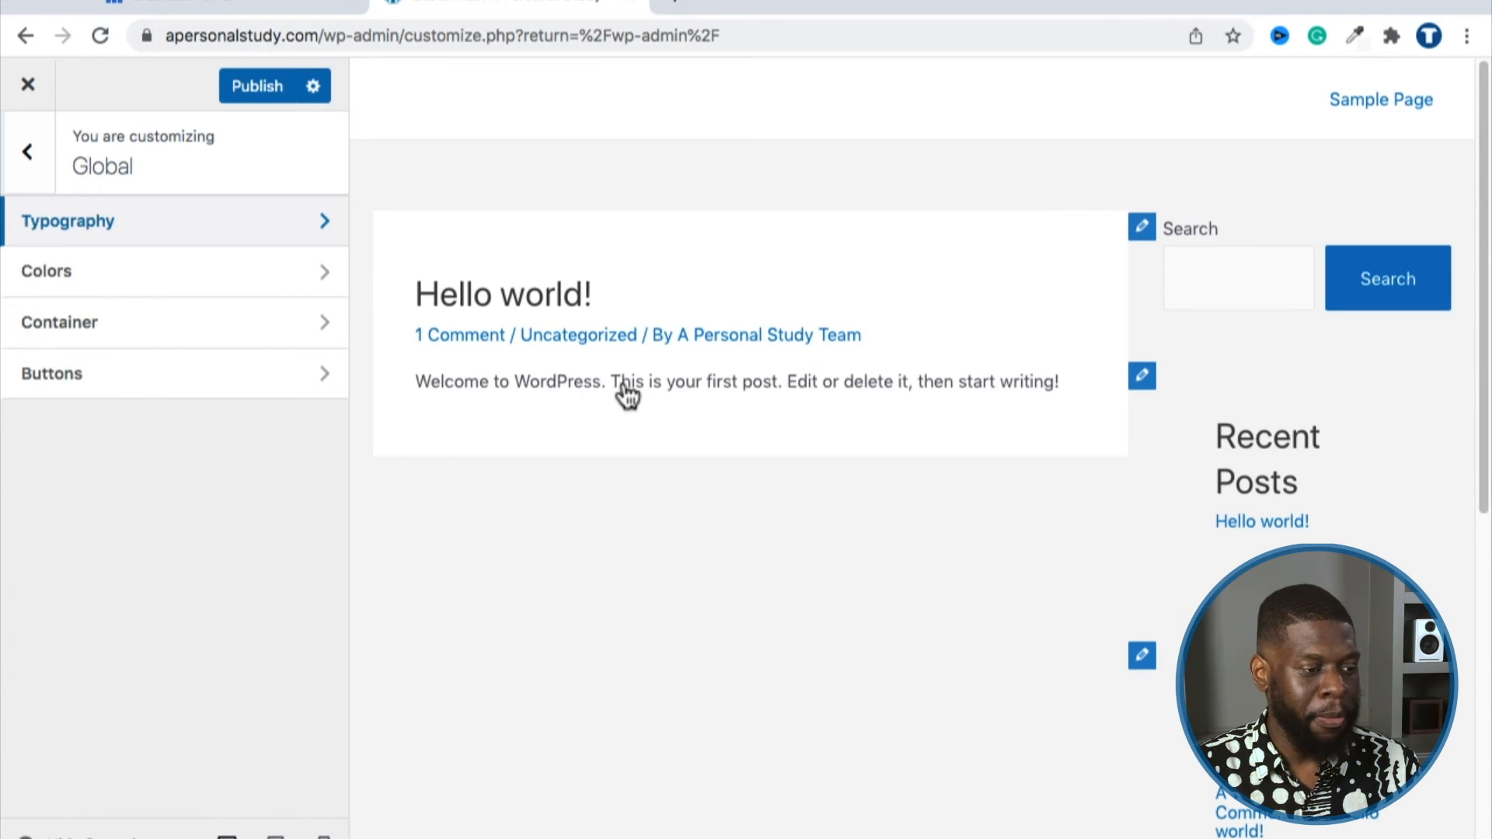
{"action": "left_click", "coordinate": [939, 288]}
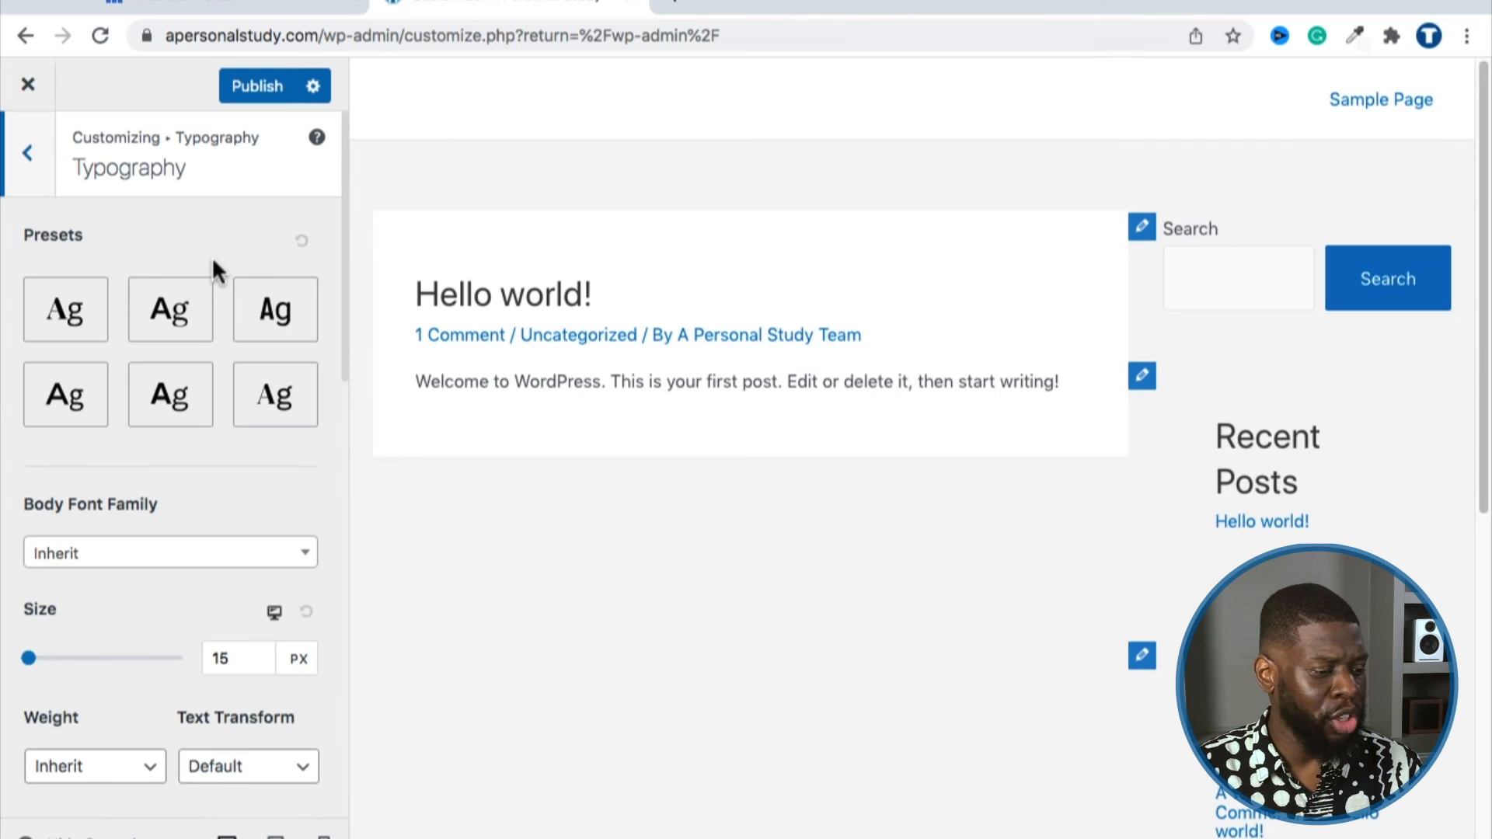
{"action": "scroll", "coordinate": [221, 250], "scroll_direction": "down", "scroll_amount": 10}
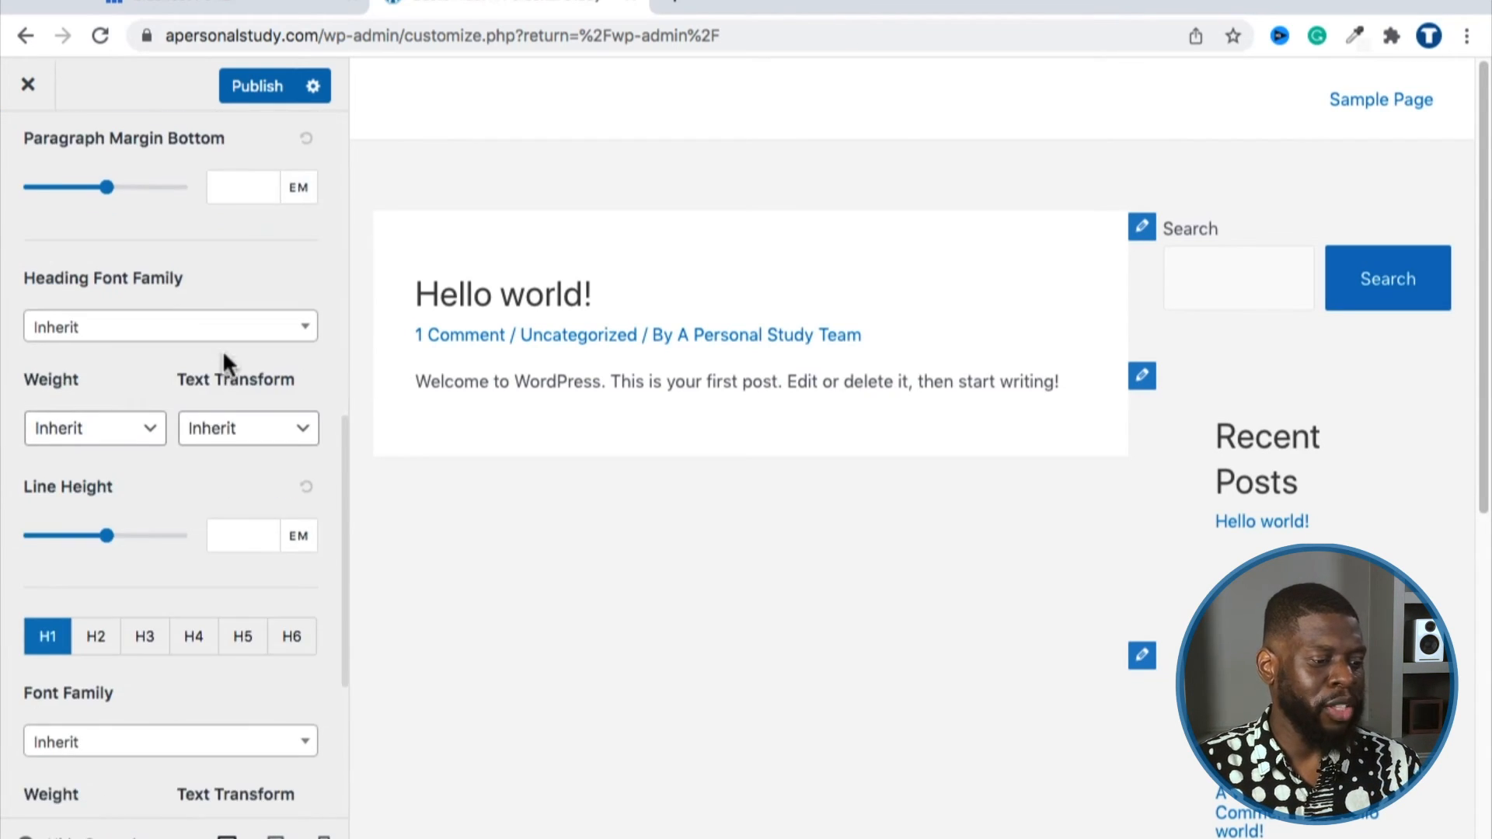
{"action": "scroll", "coordinate": [219, 373], "scroll_direction": "down", "scroll_amount": 5}
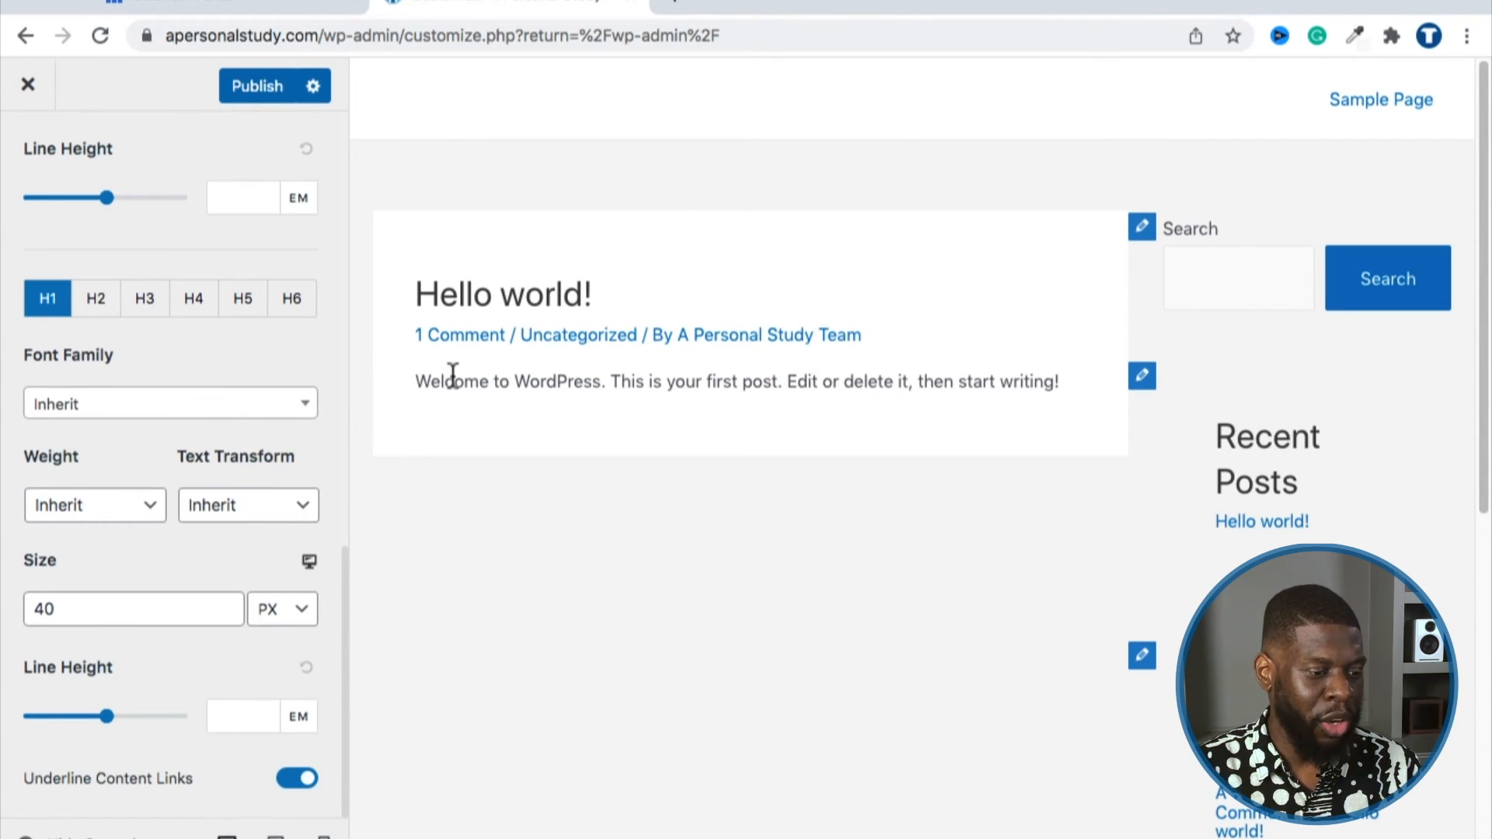
{"action": "scroll", "coordinate": [157, 440], "scroll_direction": "up", "scroll_amount": 15}
{"action": "scroll", "coordinate": [255, 395], "scroll_direction": "up", "scroll_amount": 2}
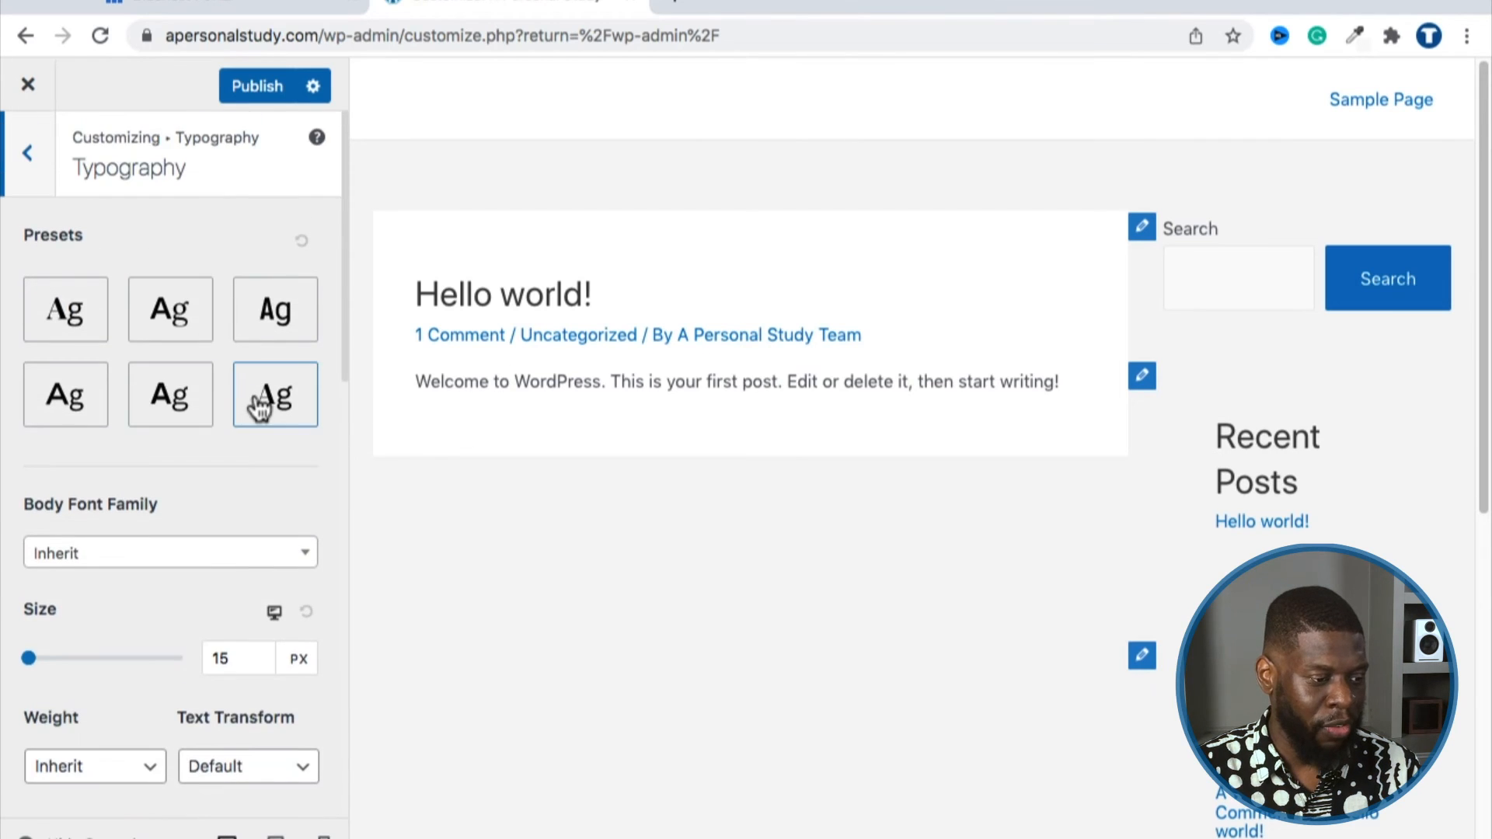
{"action": "scroll", "coordinate": [250, 401], "scroll_direction": "down", "scroll_amount": 15}
{"action": "scroll", "coordinate": [249, 398], "scroll_direction": "up", "scroll_amount": 15}
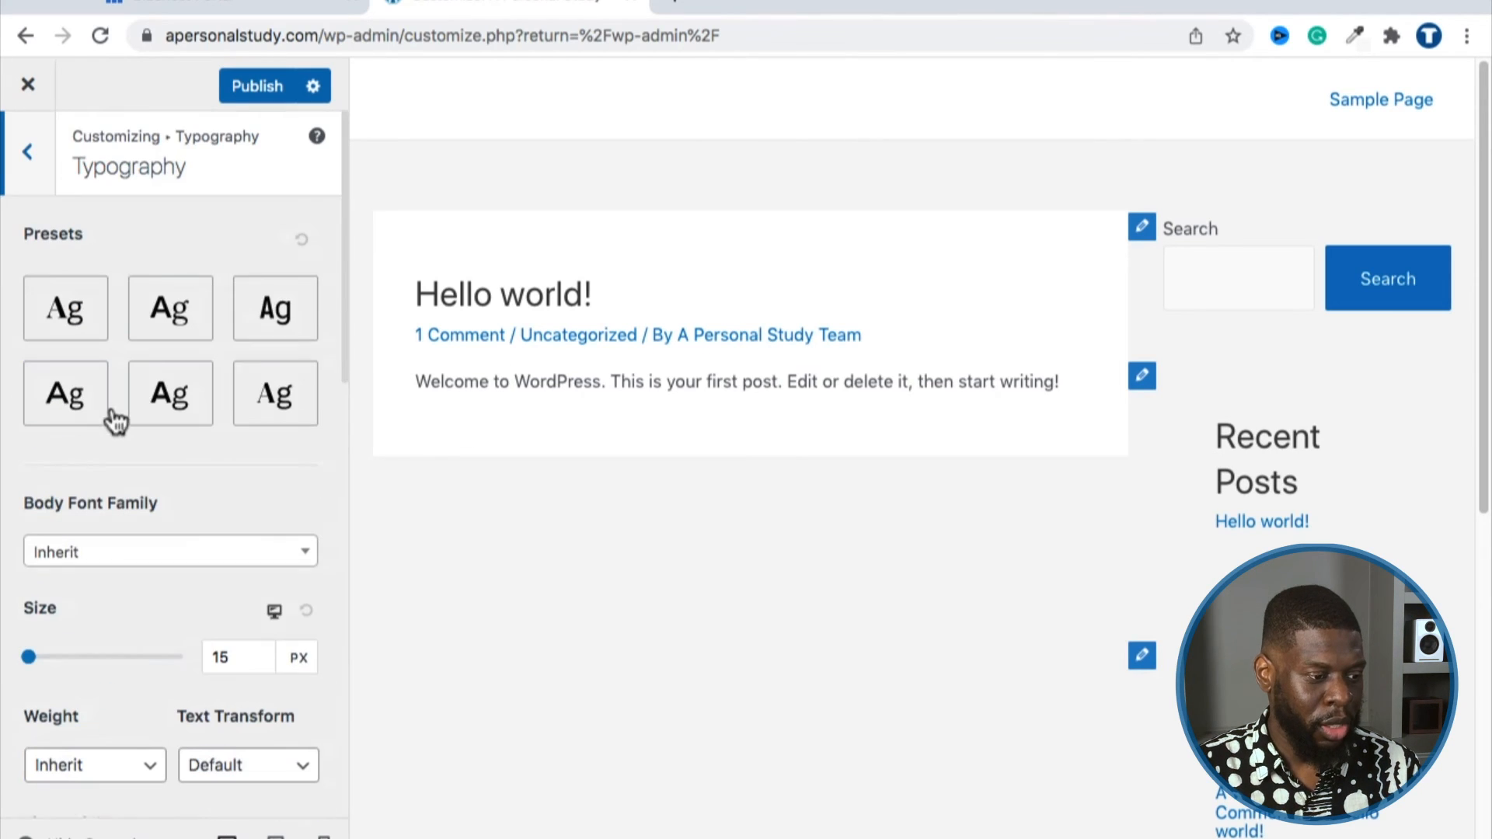
Step: Set the Body Font Family to Acme in the typography settings
{"action": "left_click", "coordinate": [132, 553]}
{"action": "scroll", "coordinate": [105, 758], "scroll_direction": "down", "scroll_amount": 3}
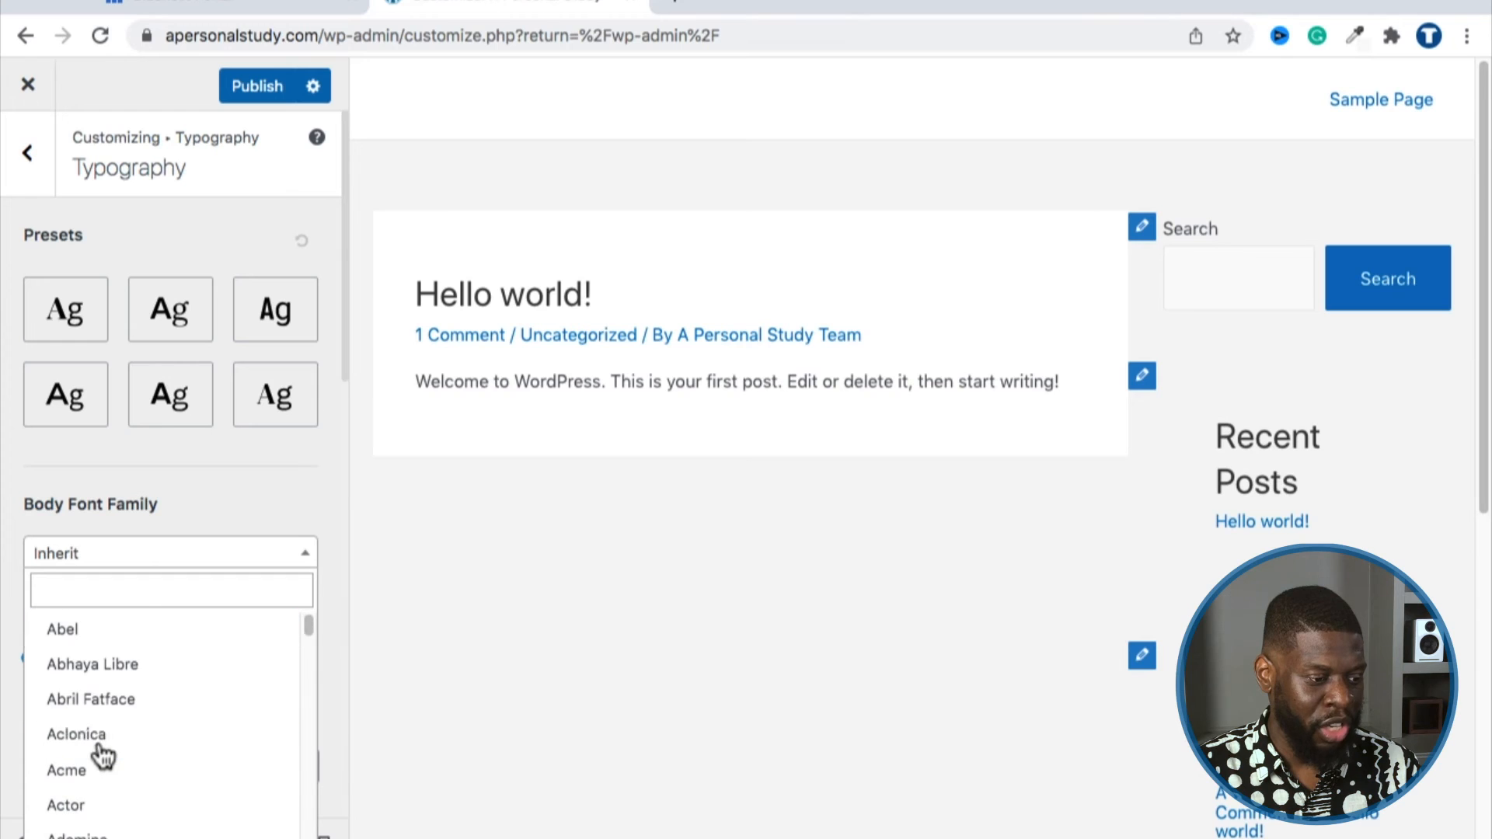
{"action": "scroll", "coordinate": [111, 742], "scroll_direction": "down", "scroll_amount": 1}
{"action": "left_click", "coordinate": [87, 747]}
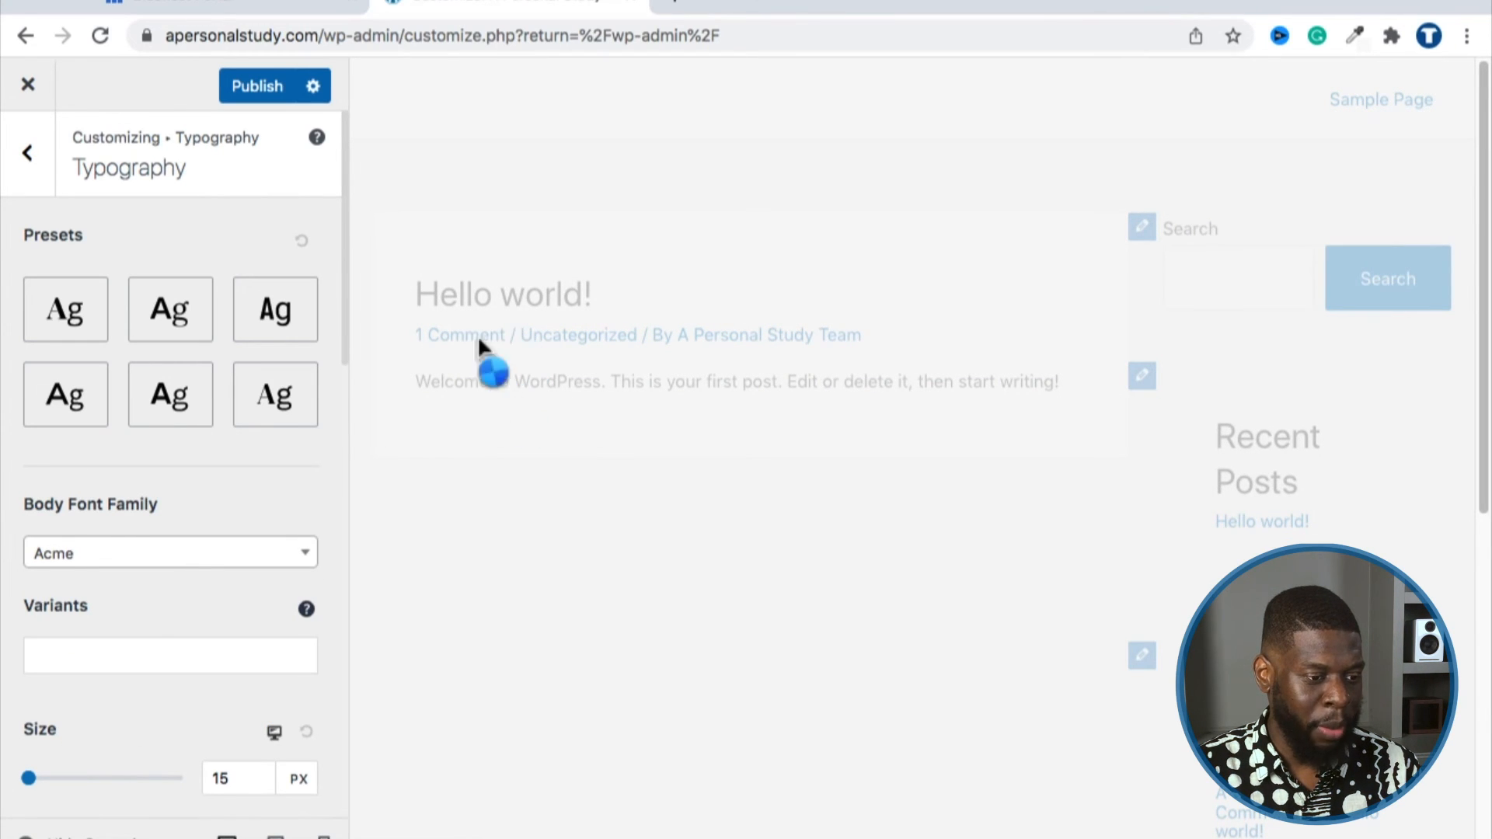
Step: Set the Body Font Family back to Inherit
{"action": "left_click", "coordinate": [127, 554]}
{"action": "left_click", "coordinate": [123, 583]}
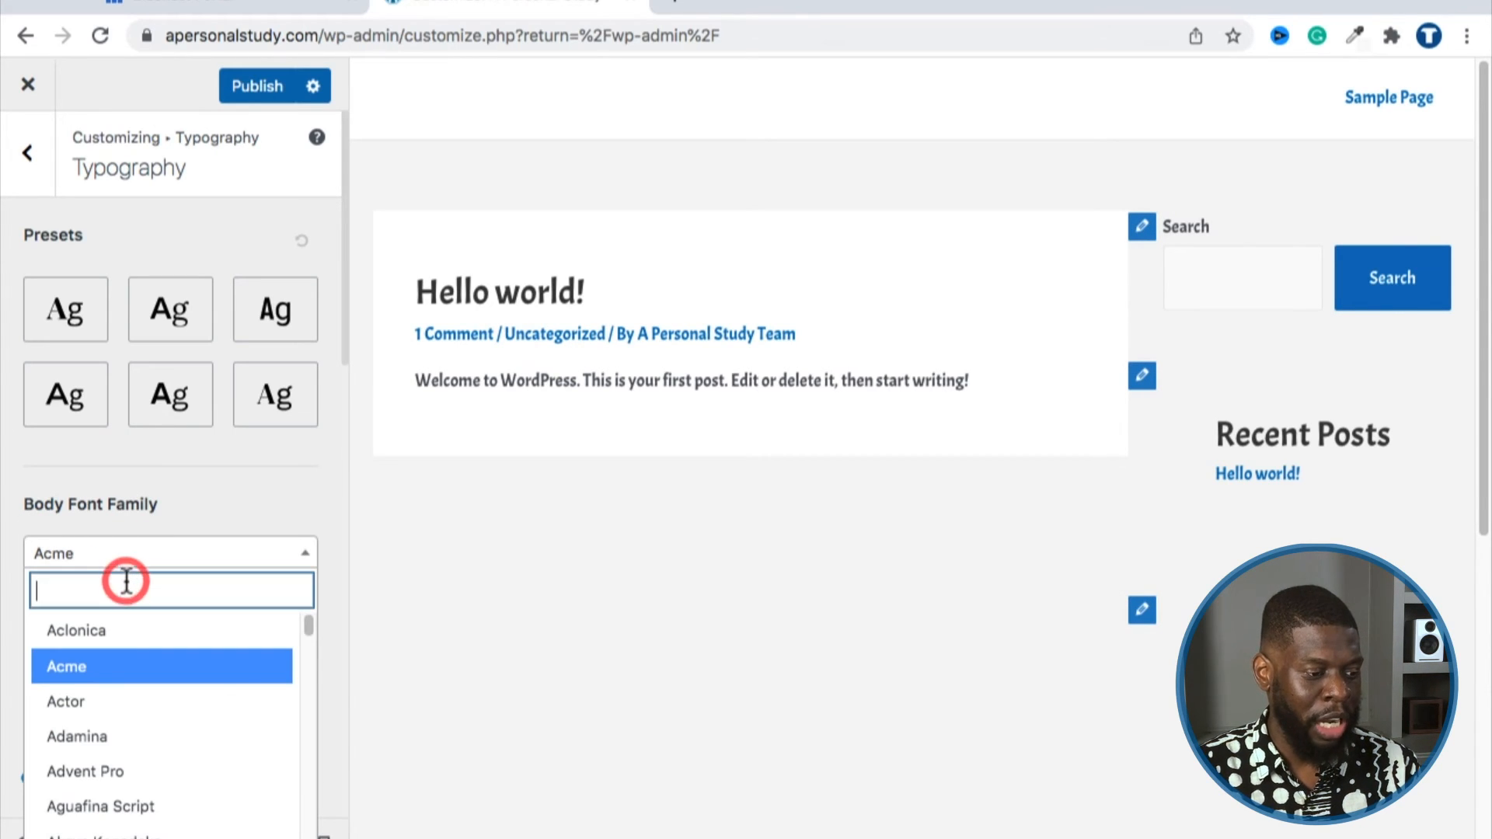
{"action": "type", "text": "inher"}
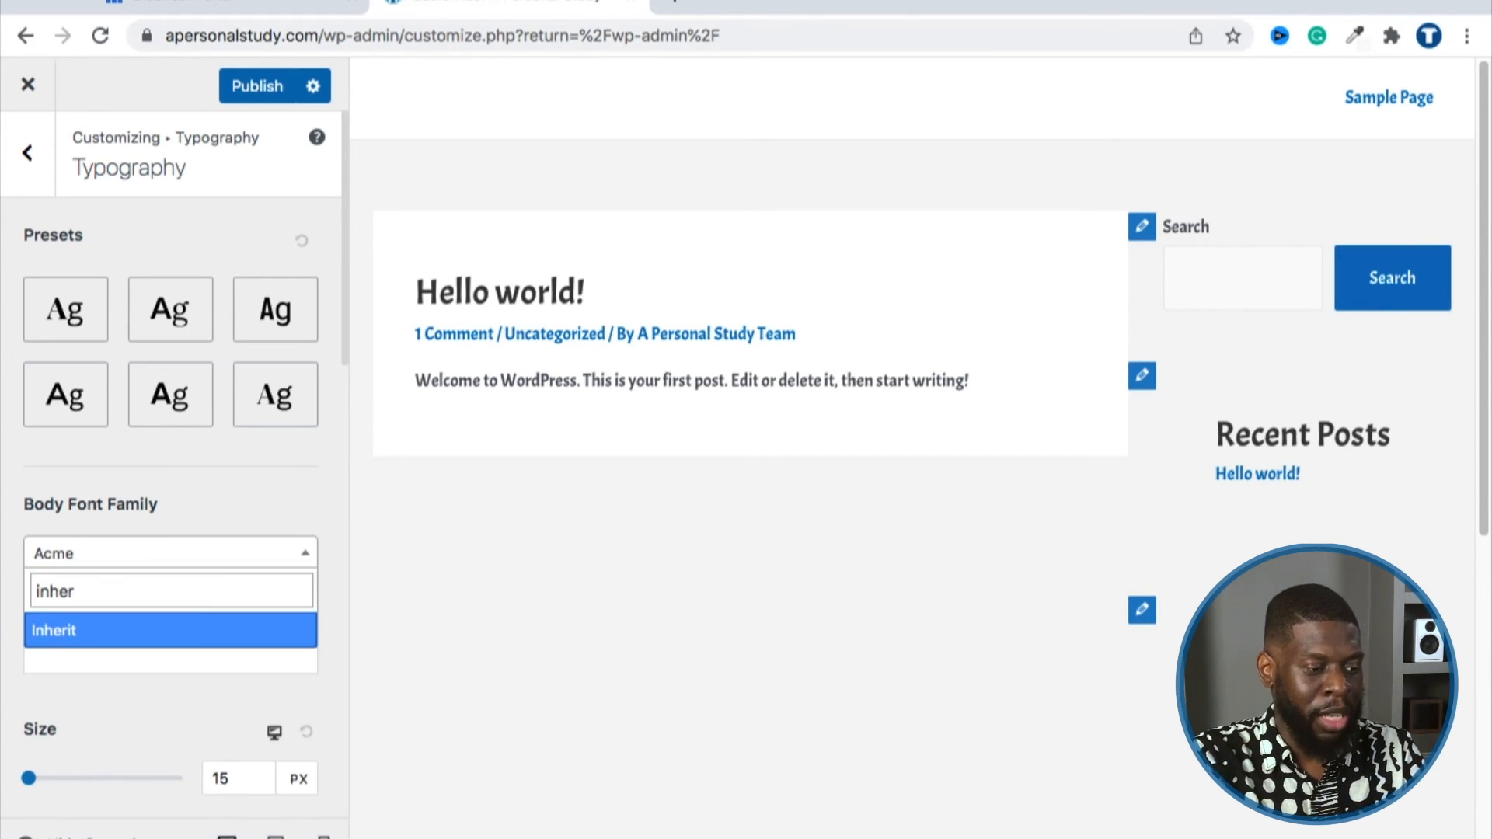
{"action": "left_click", "coordinate": [140, 646]}
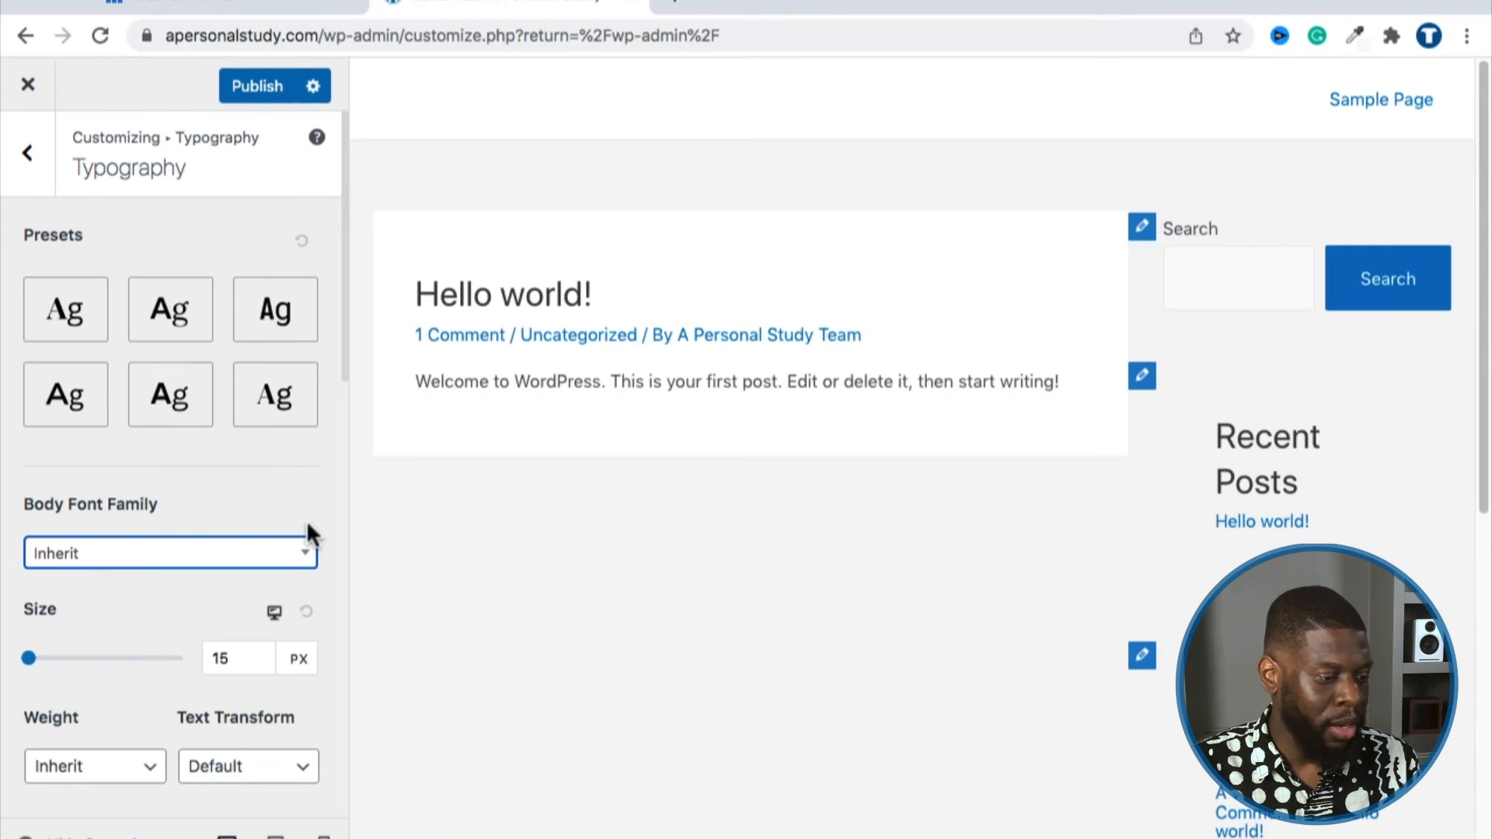
Step: Review the remaining body and heading typography options and return to the Global settings
{"action": "scroll", "coordinate": [307, 526], "scroll_direction": "down", "scroll_amount": 8}
{"action": "scroll", "coordinate": [273, 365], "scroll_direction": "up", "scroll_amount": 8}
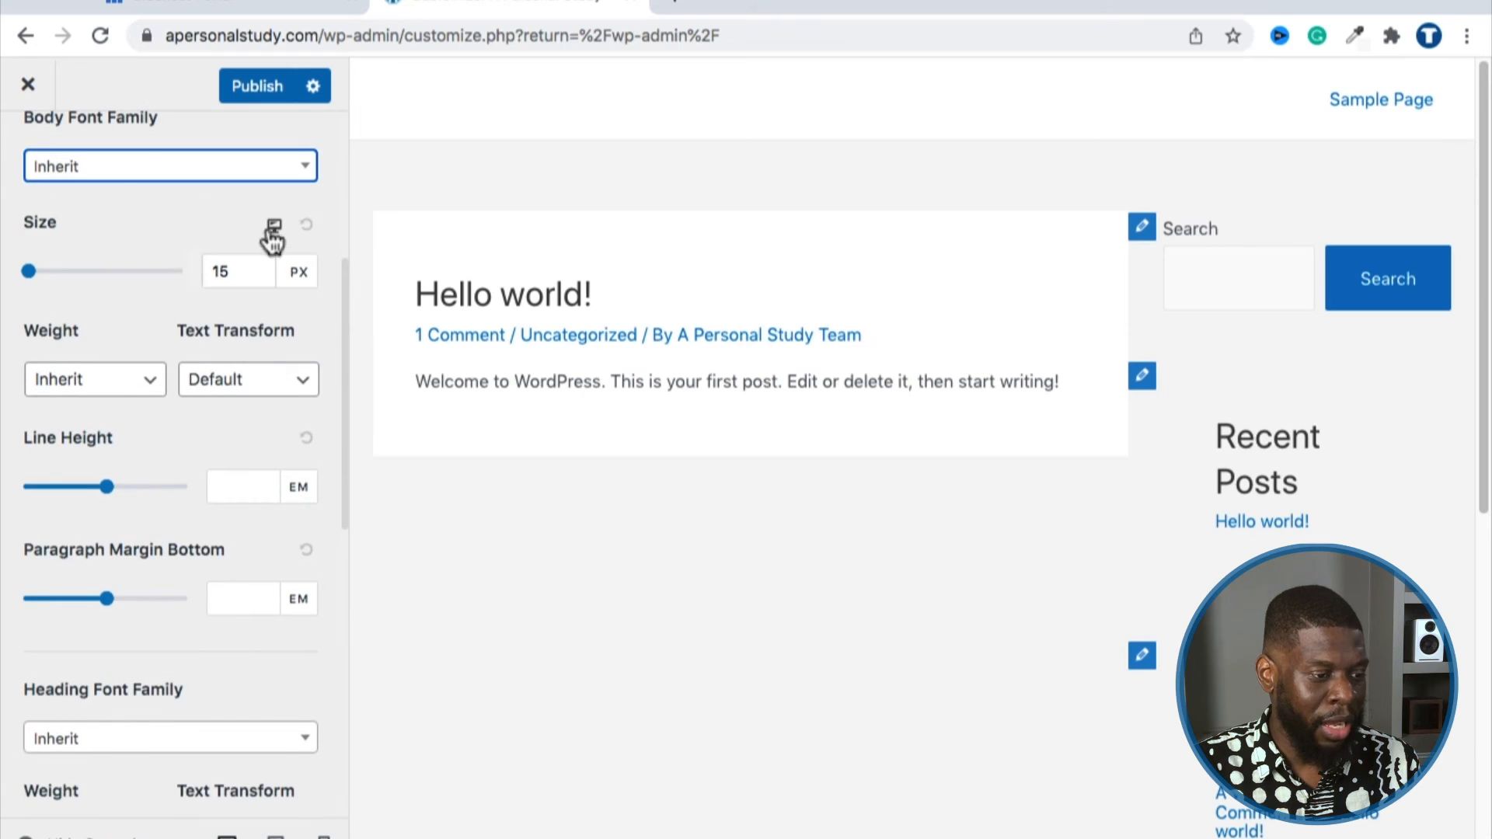
{"action": "scroll", "coordinate": [191, 365], "scroll_direction": "down", "scroll_amount": 8}
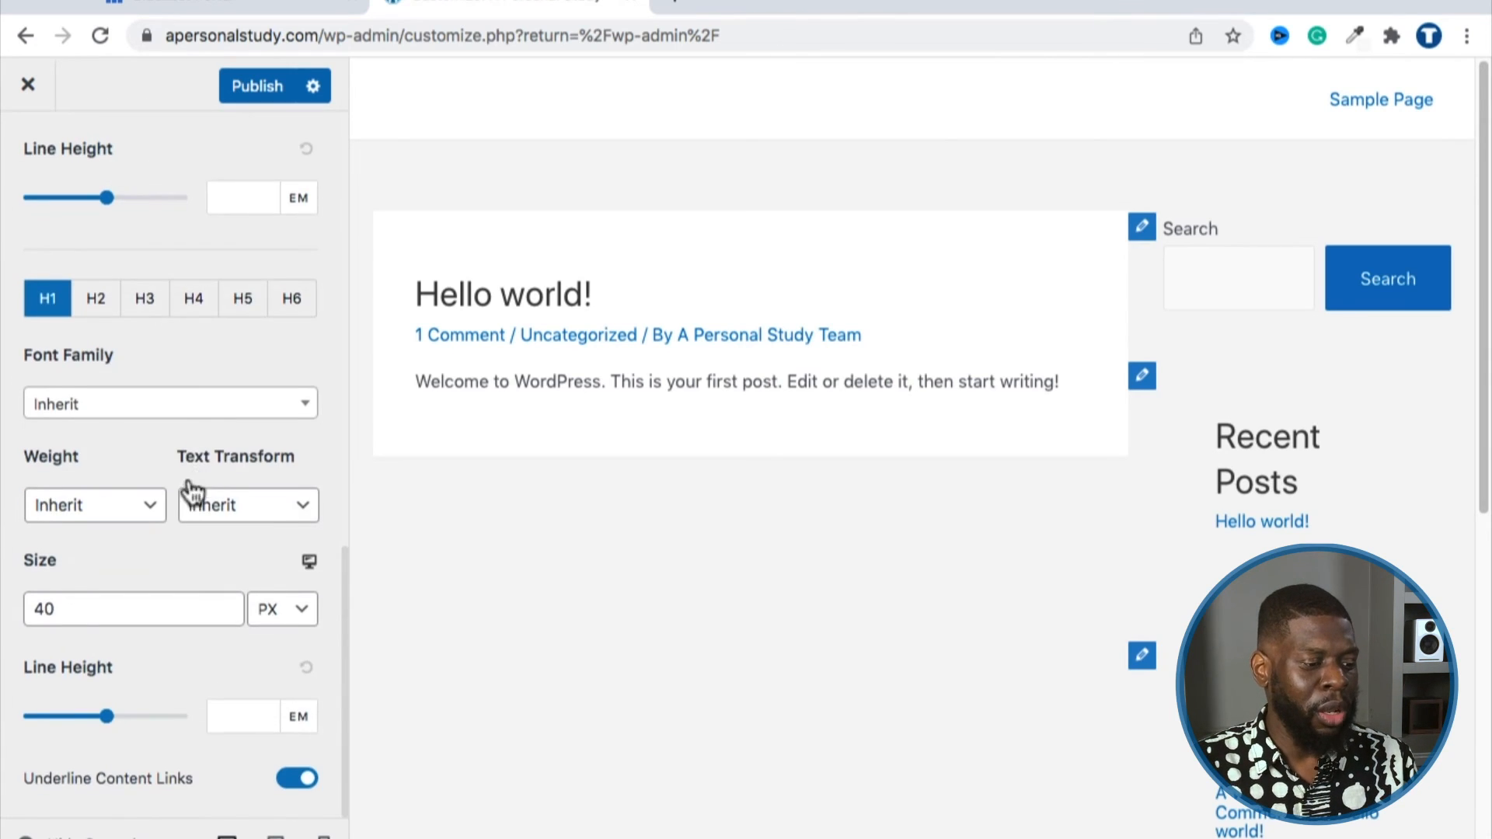
{"action": "scroll", "coordinate": [190, 488], "scroll_direction": "up", "scroll_amount": 8}
{"action": "left_click", "coordinate": [45, 159]}
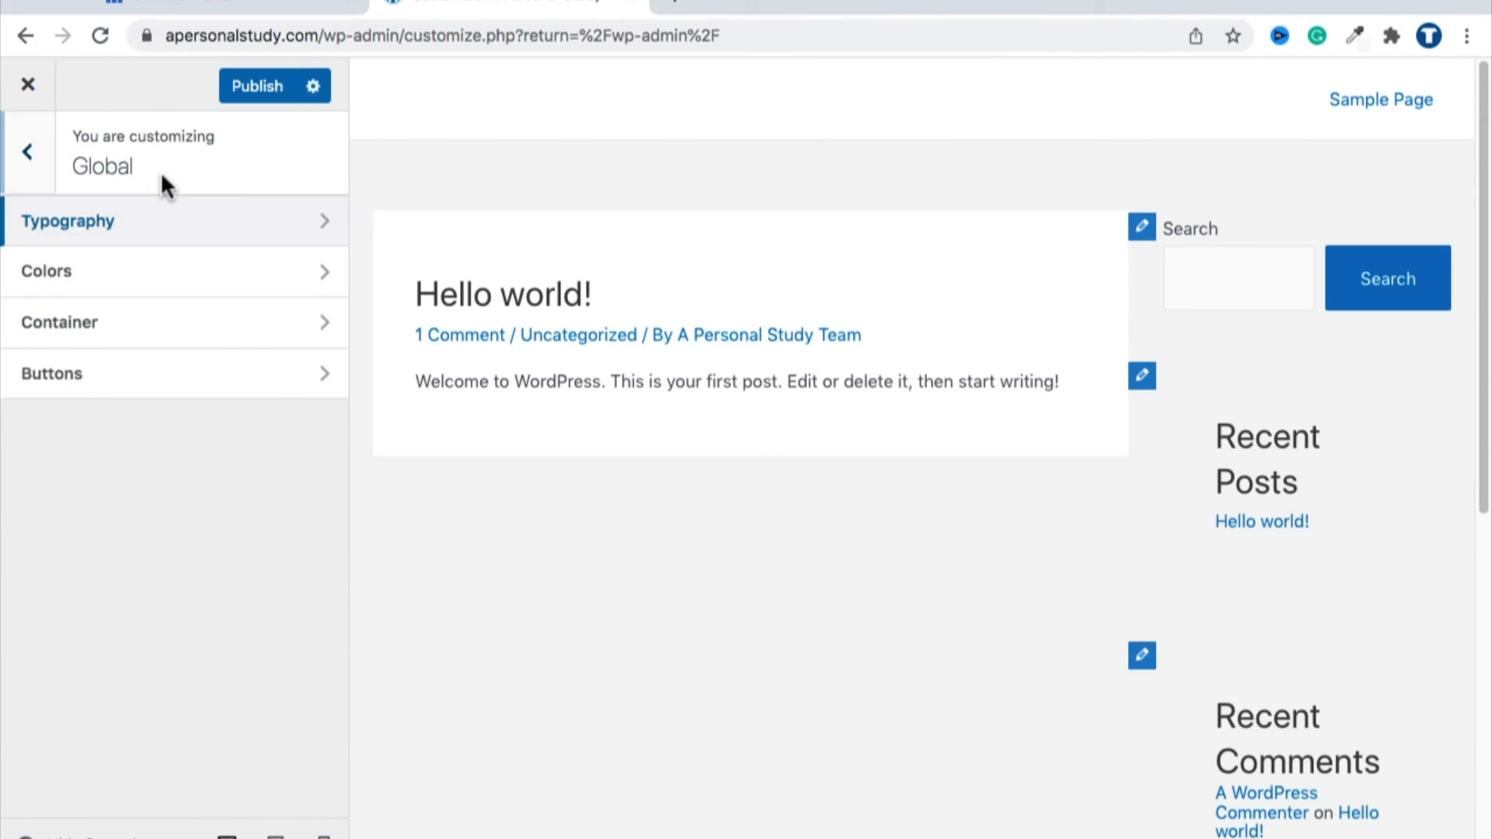
Step: Examine the global Colors palettes and the Container width and layout options, returning to the Global settings
{"action": "left_click", "coordinate": [140, 274]}
{"action": "scroll", "coordinate": [186, 385], "scroll_direction": "down", "scroll_amount": 1}
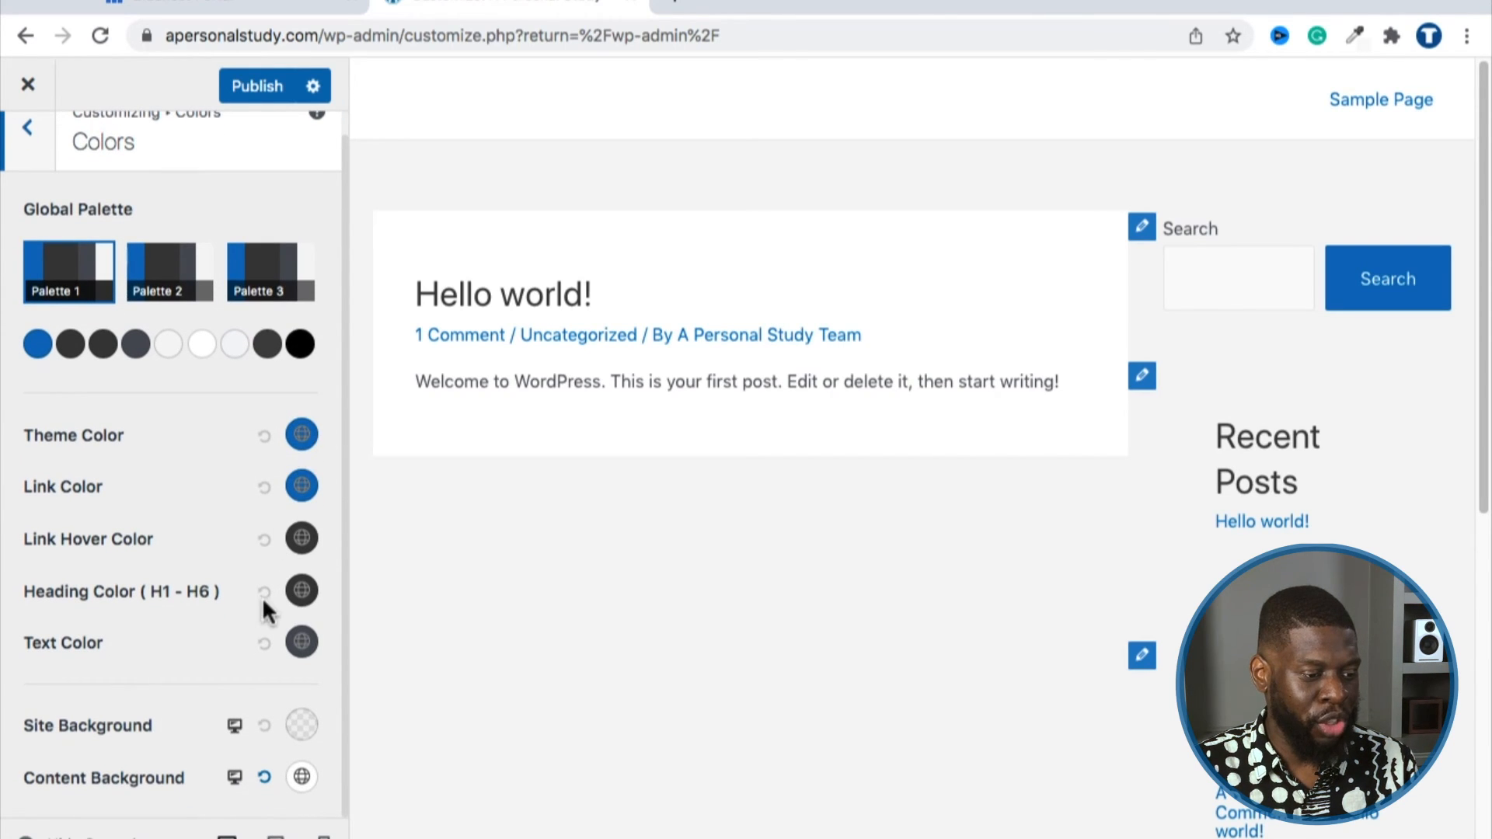
{"action": "scroll", "coordinate": [105, 196], "scroll_direction": "up", "scroll_amount": 1}
{"action": "left_click", "coordinate": [43, 177]}
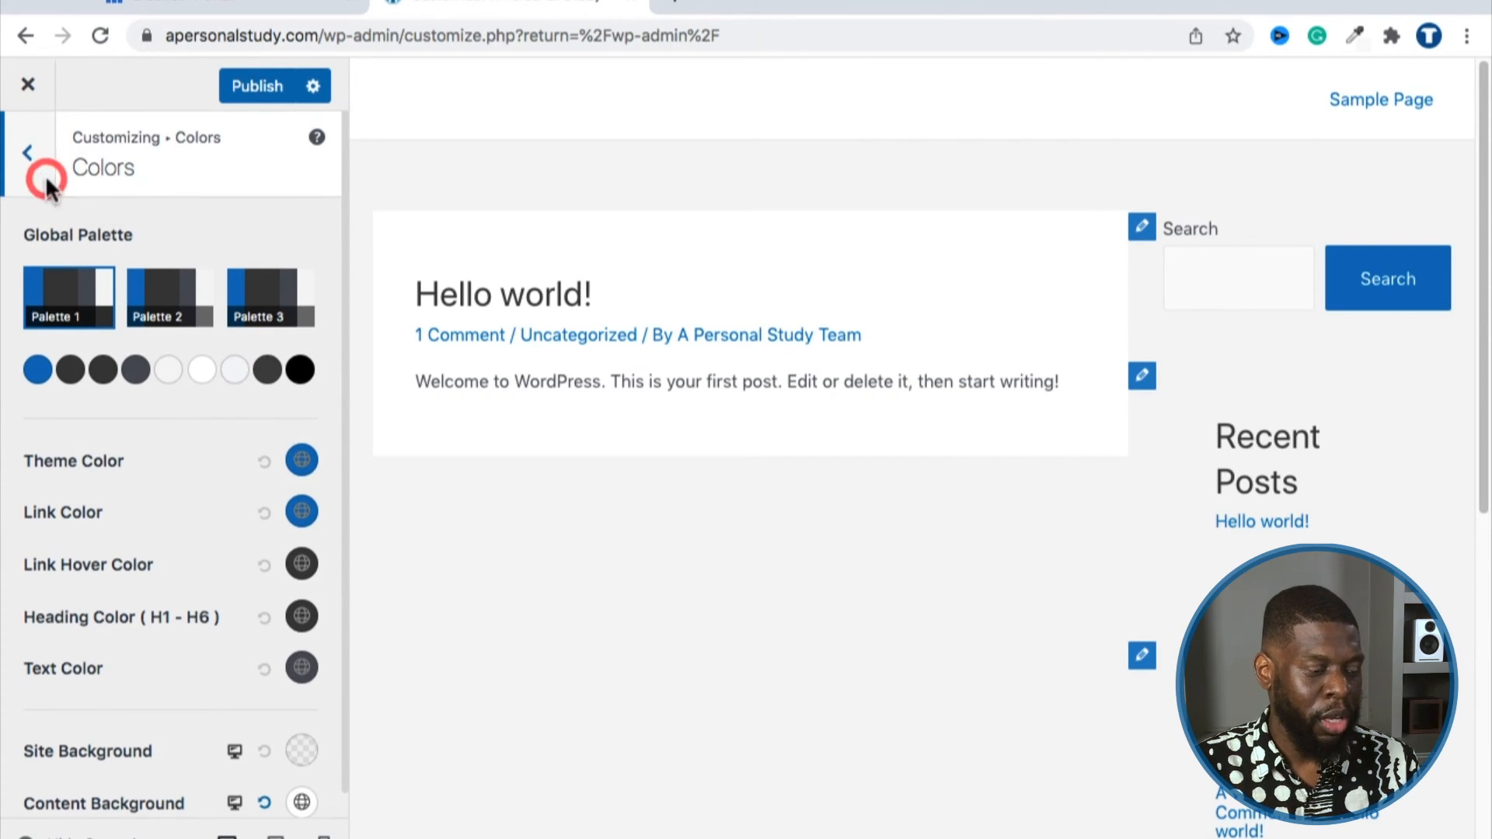
{"action": "left_click", "coordinate": [67, 321]}
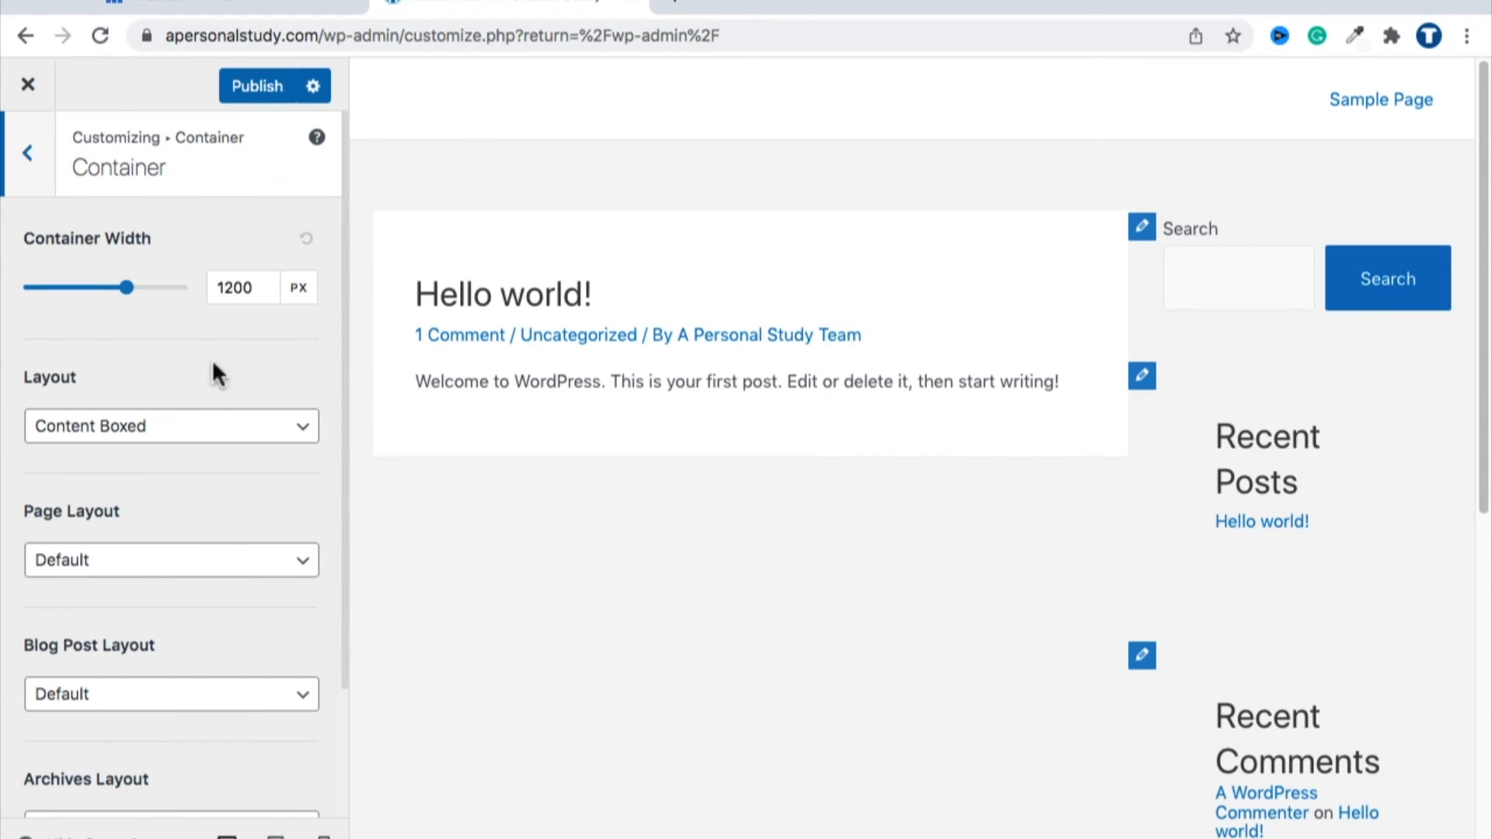
{"action": "left_click", "coordinate": [45, 169]}
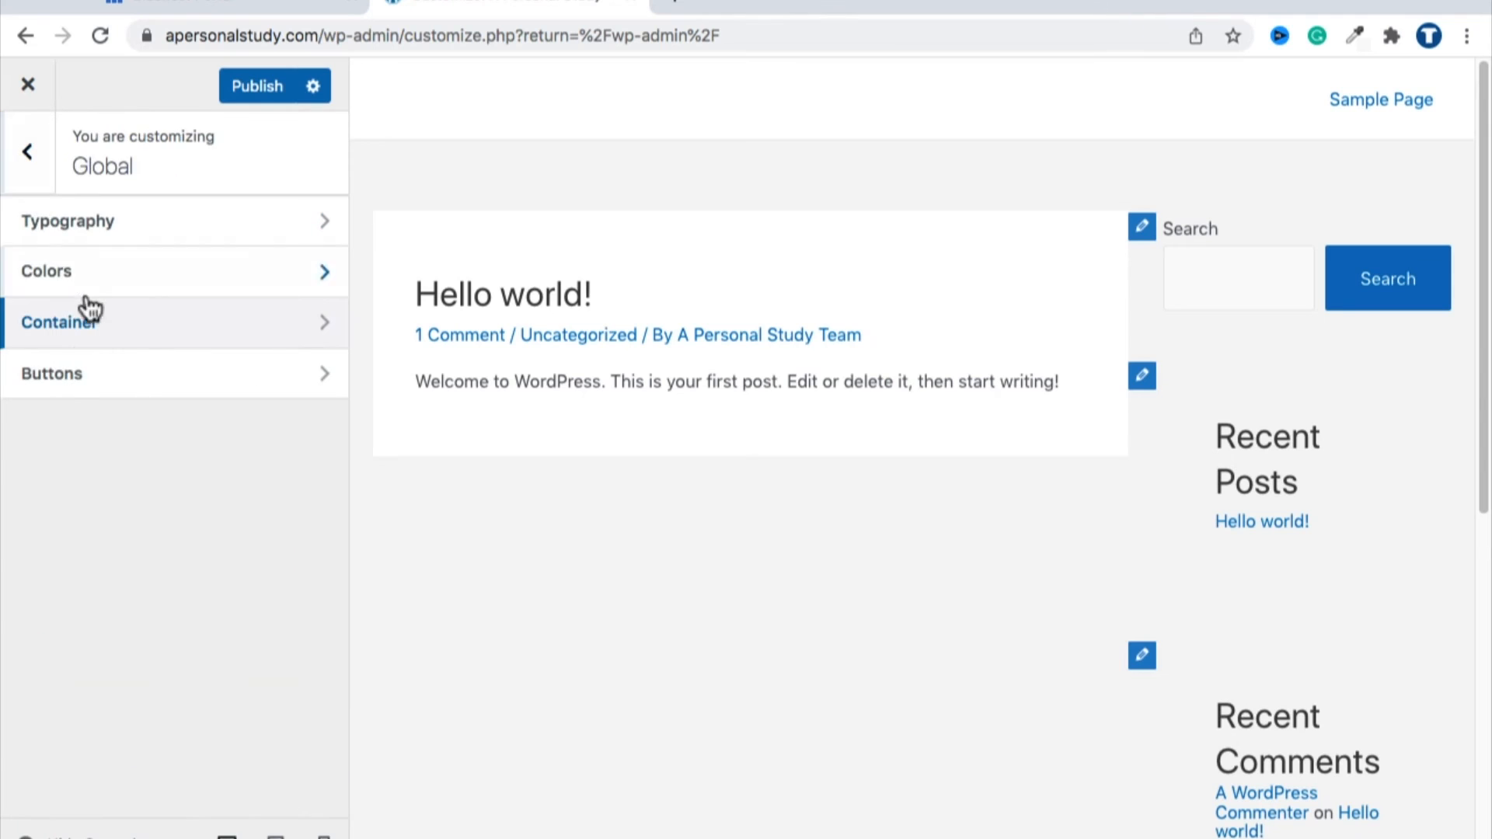
Step: Examine the global Buttons presets, color and border options, and return to the customizer's main list
{"action": "left_click", "coordinate": [71, 379]}
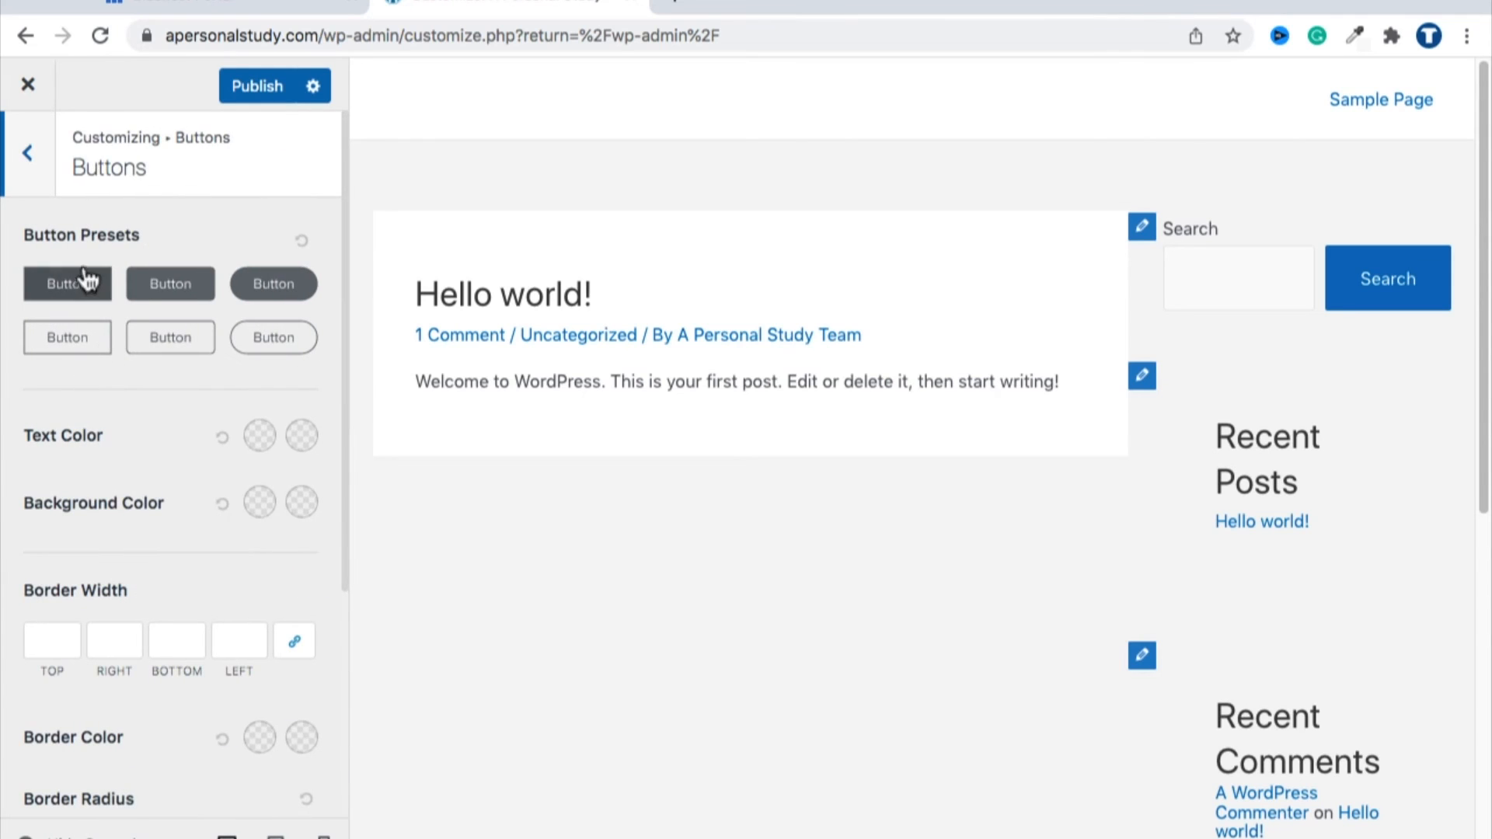
{"action": "scroll", "coordinate": [163, 529], "scroll_direction": "down", "scroll_amount": 5}
{"action": "scroll", "coordinate": [167, 537], "scroll_direction": "up", "scroll_amount": 4}
{"action": "scroll", "coordinate": [171, 540], "scroll_direction": "up", "scroll_amount": 1}
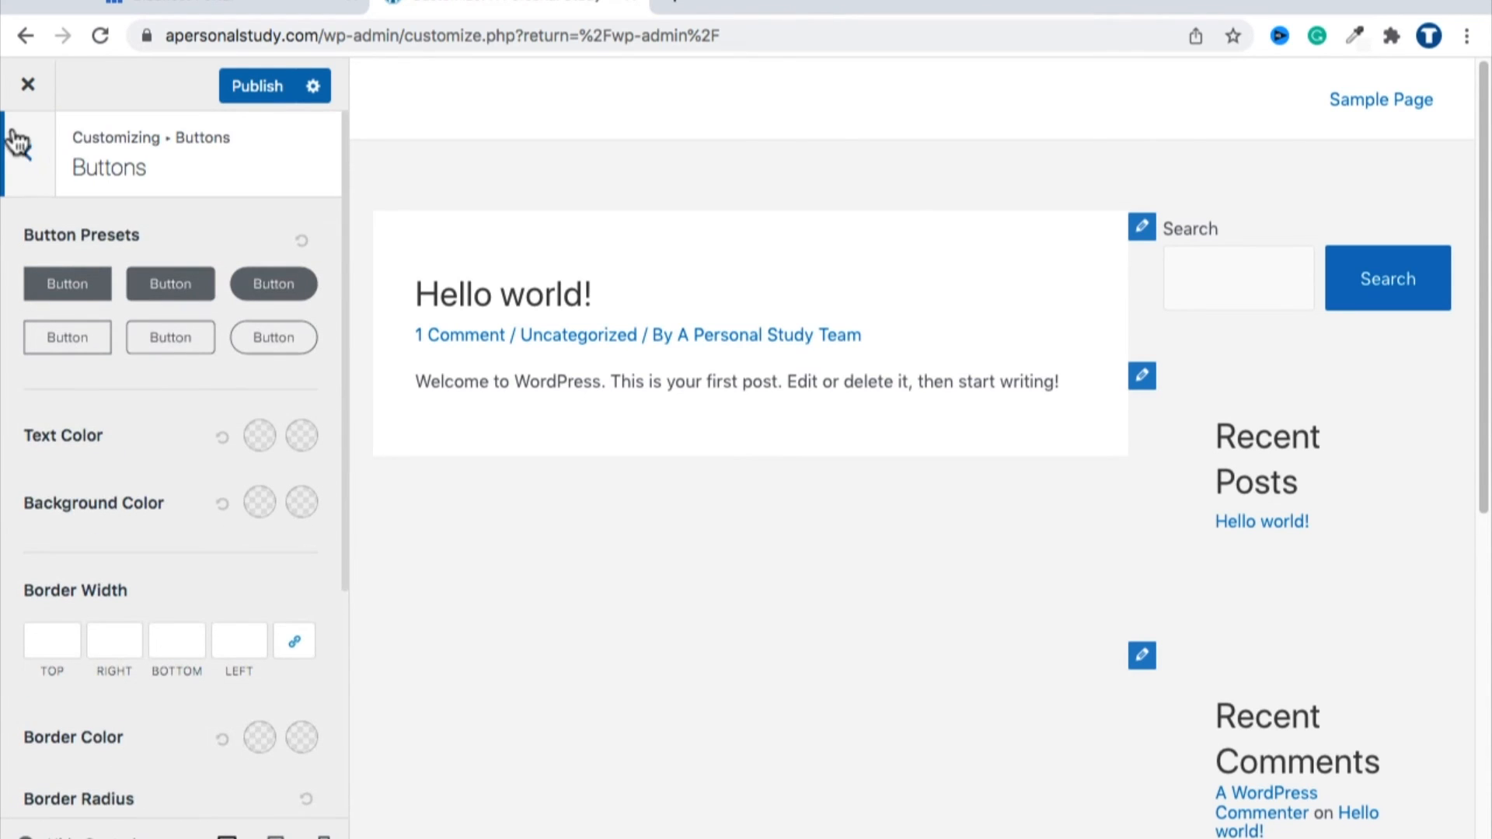
{"action": "left_click", "coordinate": [21, 151]}
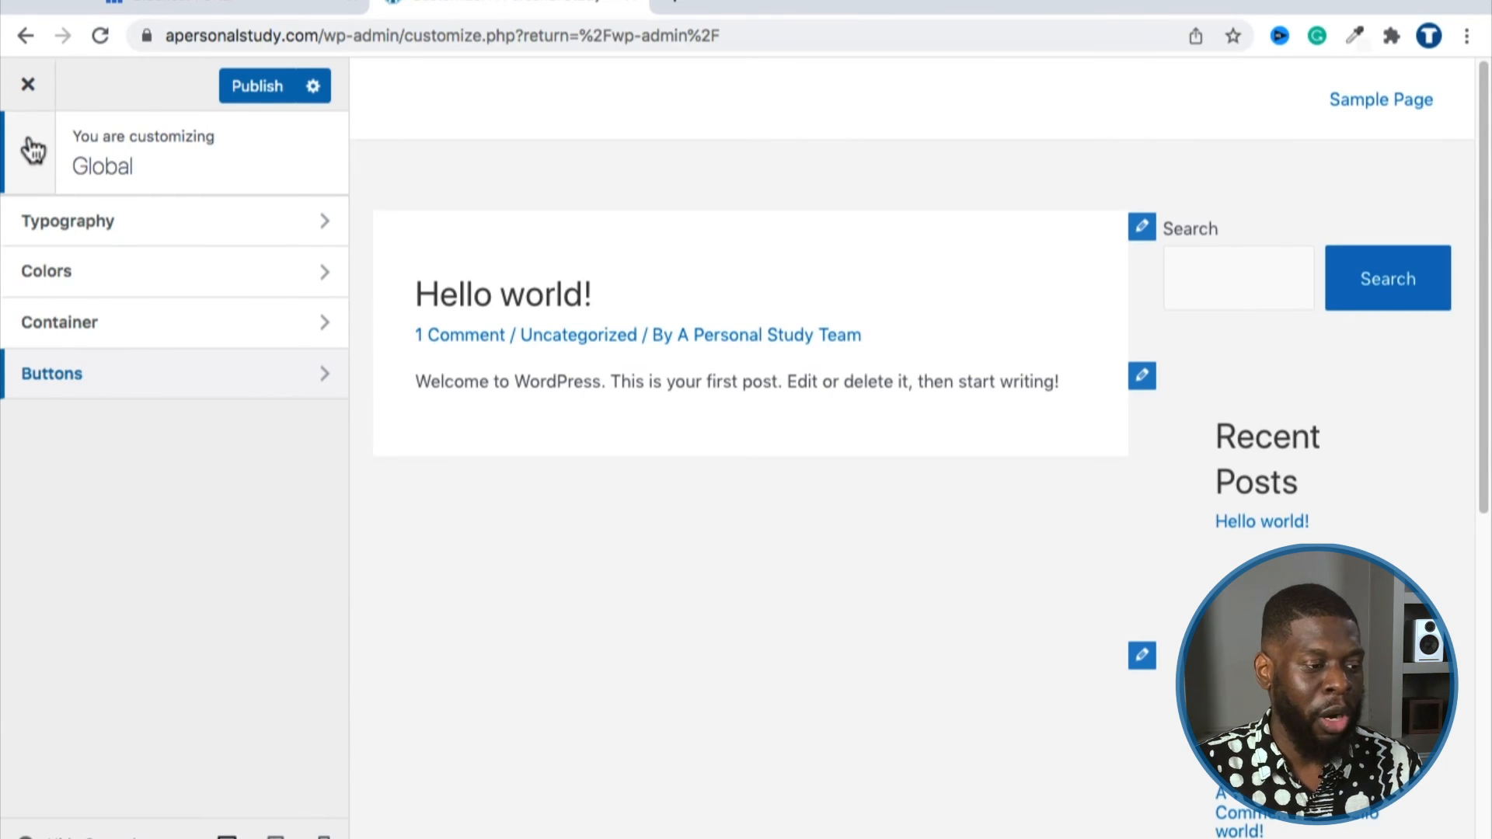
{"action": "left_click", "coordinate": [29, 150]}
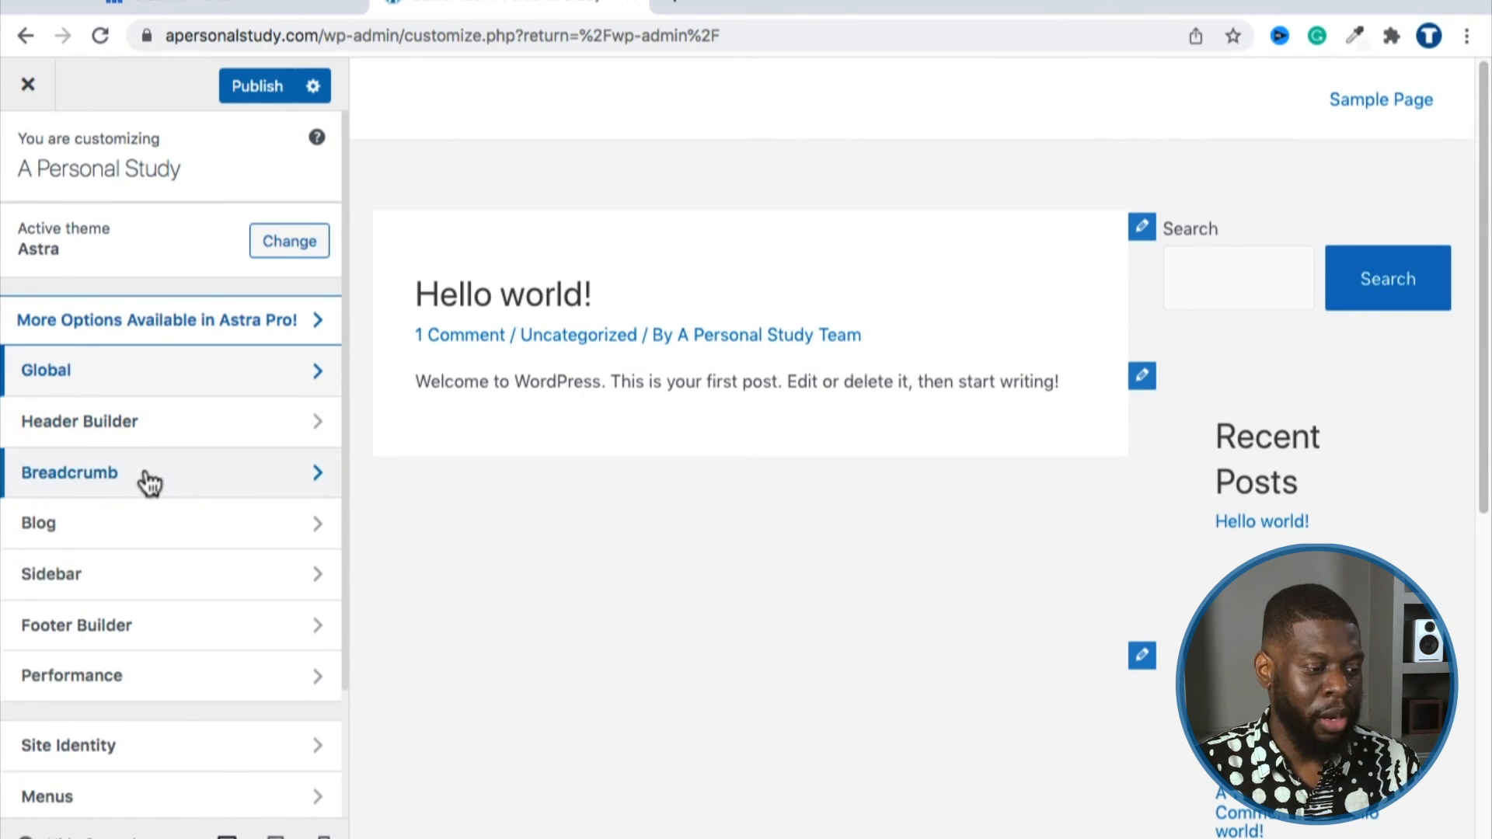
Step: Open the Copyright element in the Footer Builder, check its text and return to the customizer's main list
{"action": "scroll", "coordinate": [140, 486], "scroll_direction": "down", "scroll_amount": 1}
{"action": "scroll", "coordinate": [139, 497], "scroll_direction": "down", "scroll_amount": 2}
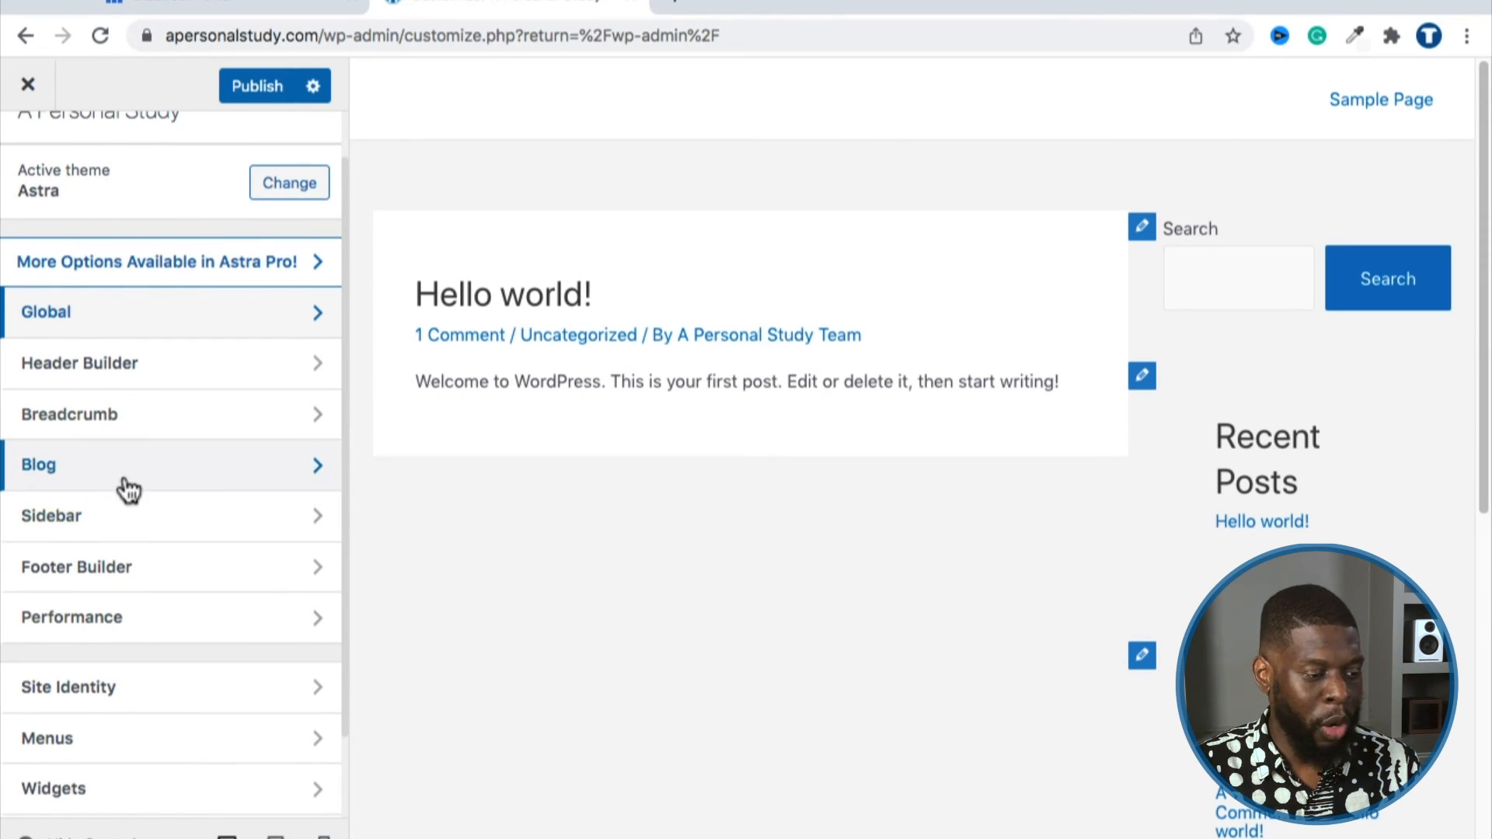
{"action": "scroll", "coordinate": [125, 491], "scroll_direction": "down", "scroll_amount": 1}
{"action": "scroll", "coordinate": [124, 495], "scroll_direction": "down", "scroll_amount": 1}
{"action": "scroll", "coordinate": [194, 474], "scroll_direction": "down", "scroll_amount": 2}
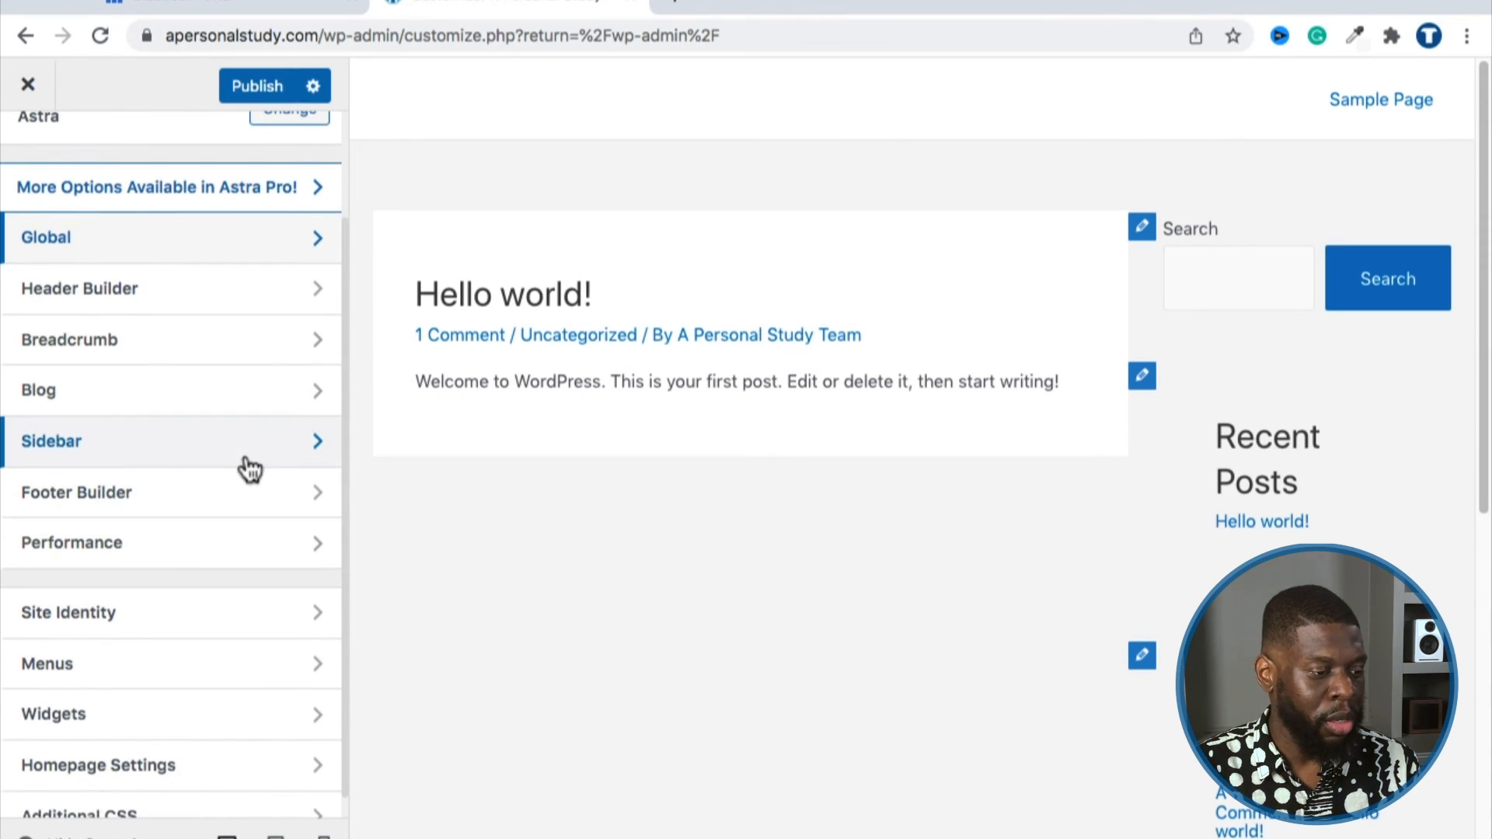
{"action": "scroll", "coordinate": [194, 478], "scroll_direction": "down", "scroll_amount": 1}
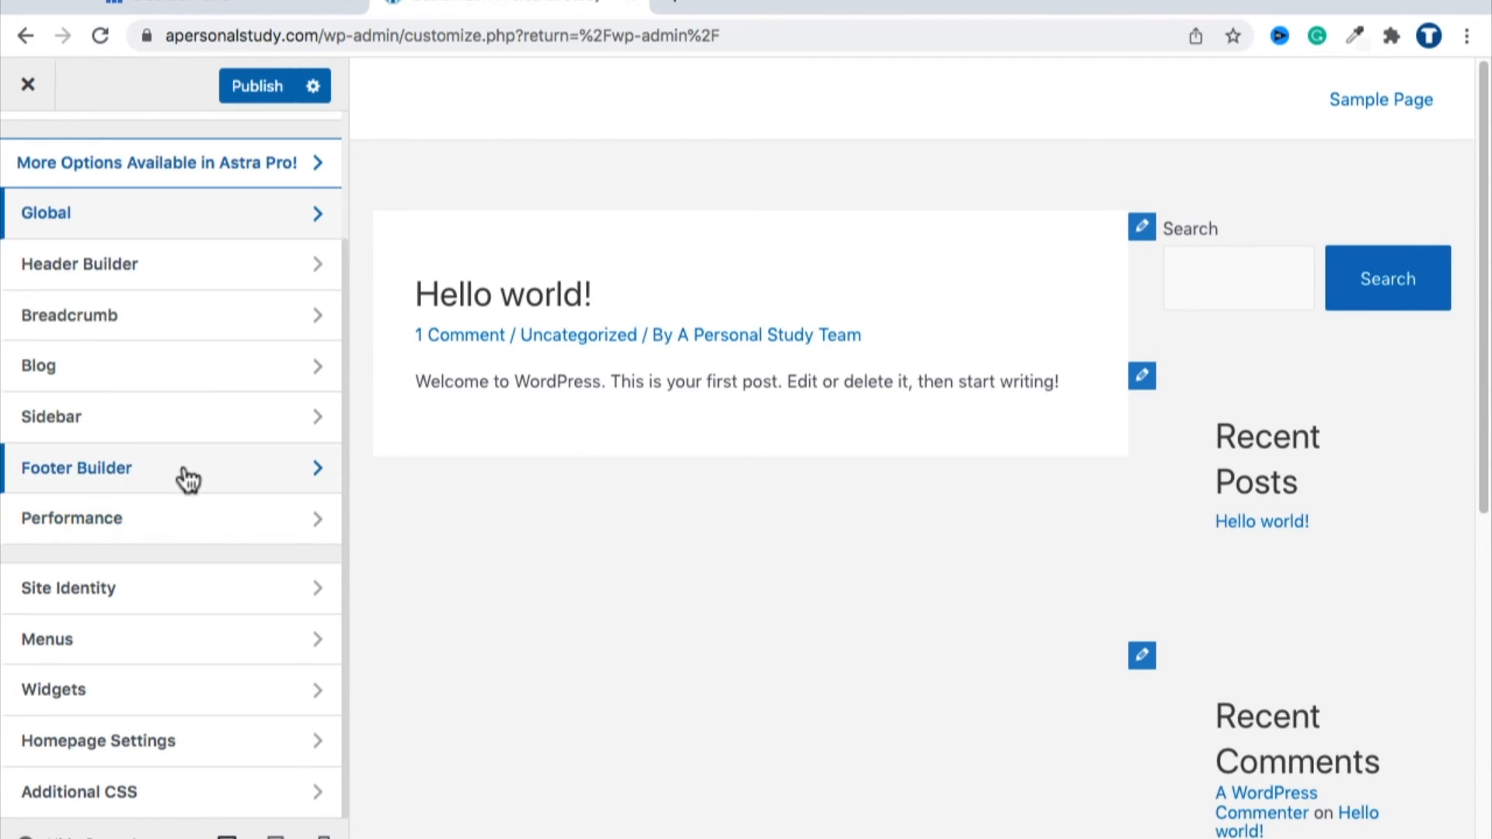
{"action": "left_click", "coordinate": [74, 470]}
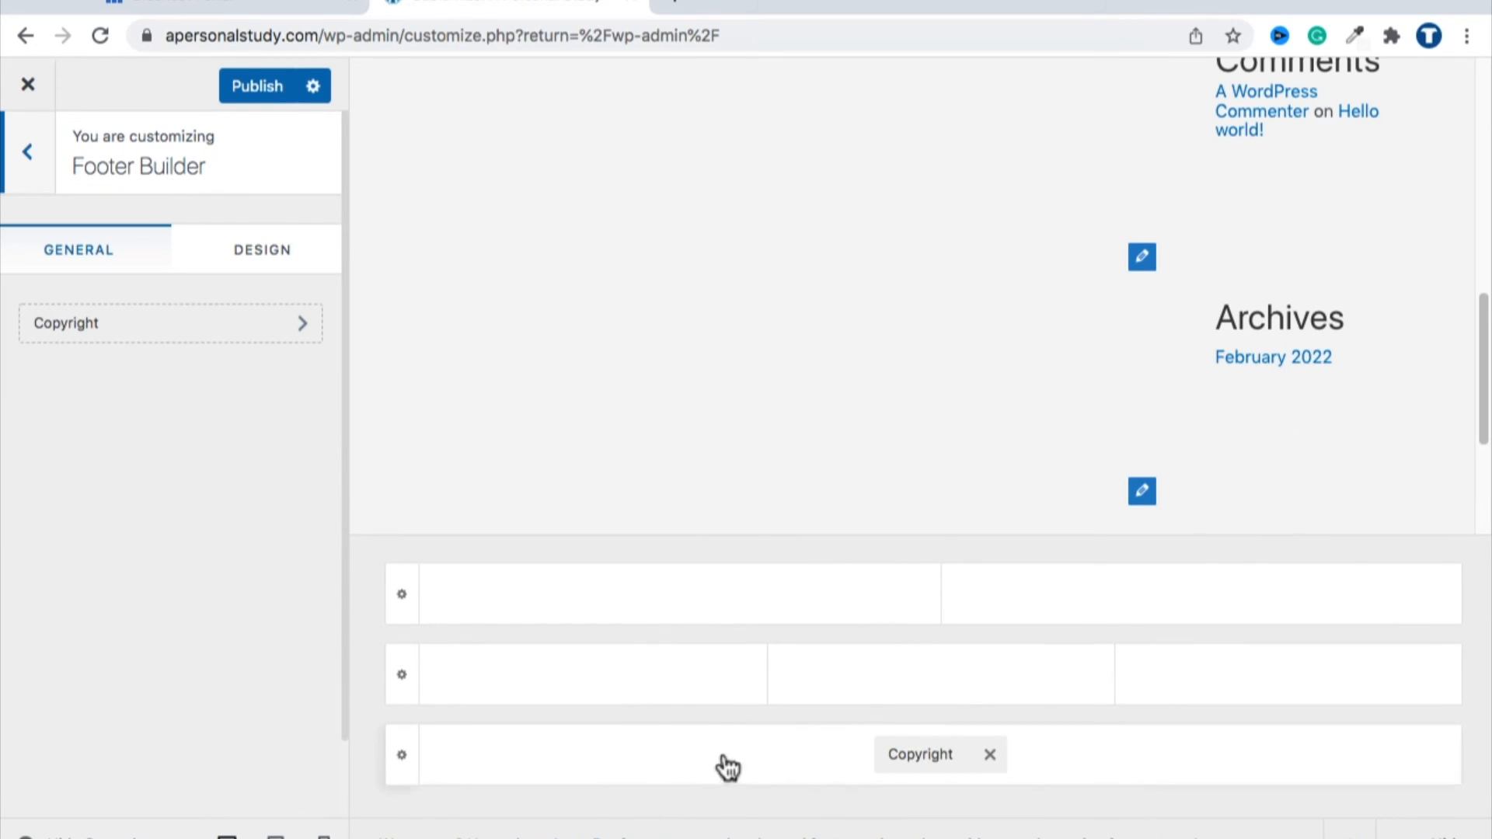
{"action": "left_click", "coordinate": [941, 758]}
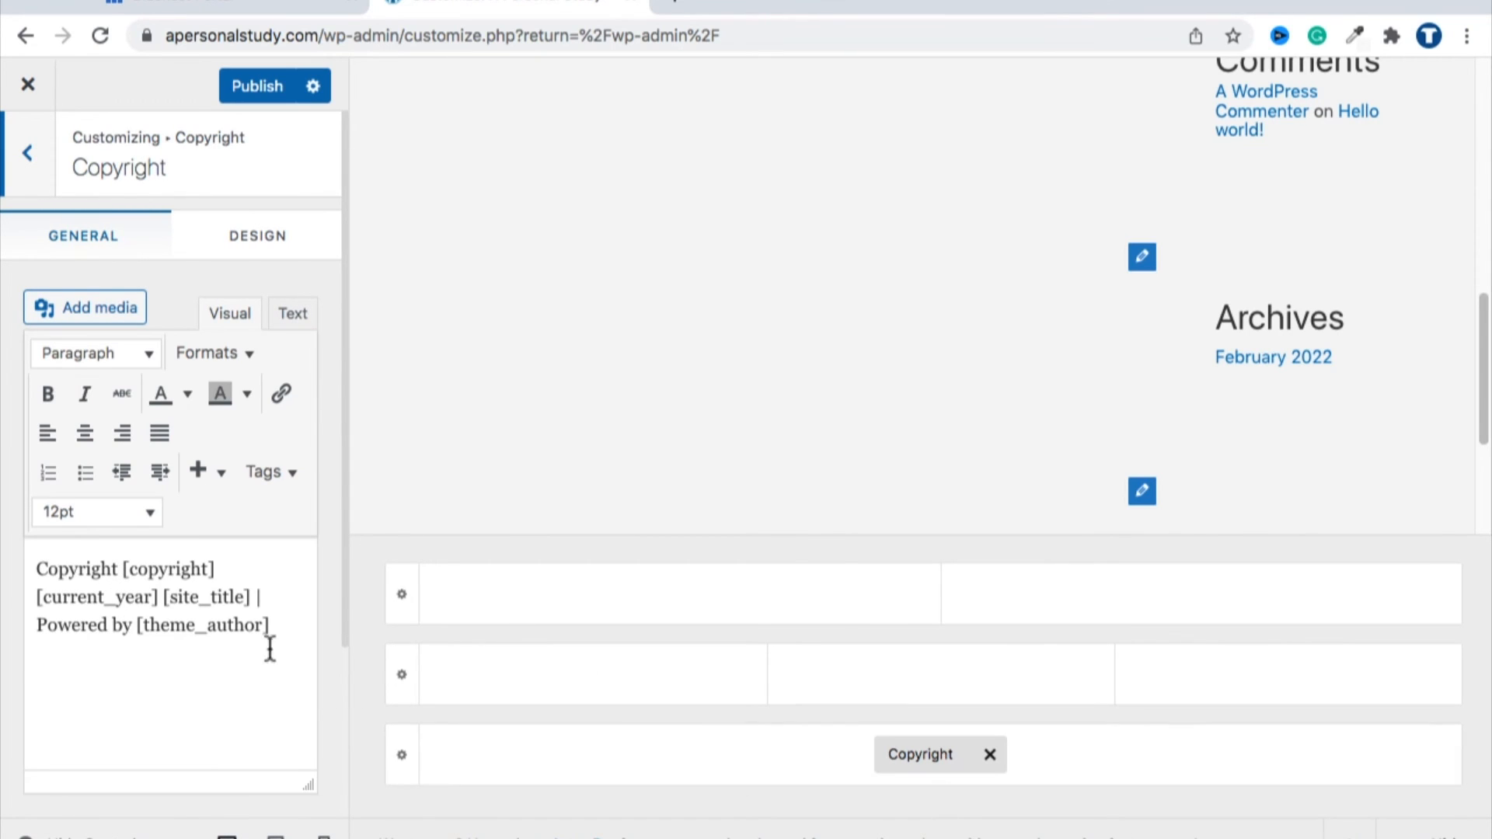
{"action": "left_click", "coordinate": [28, 173]}
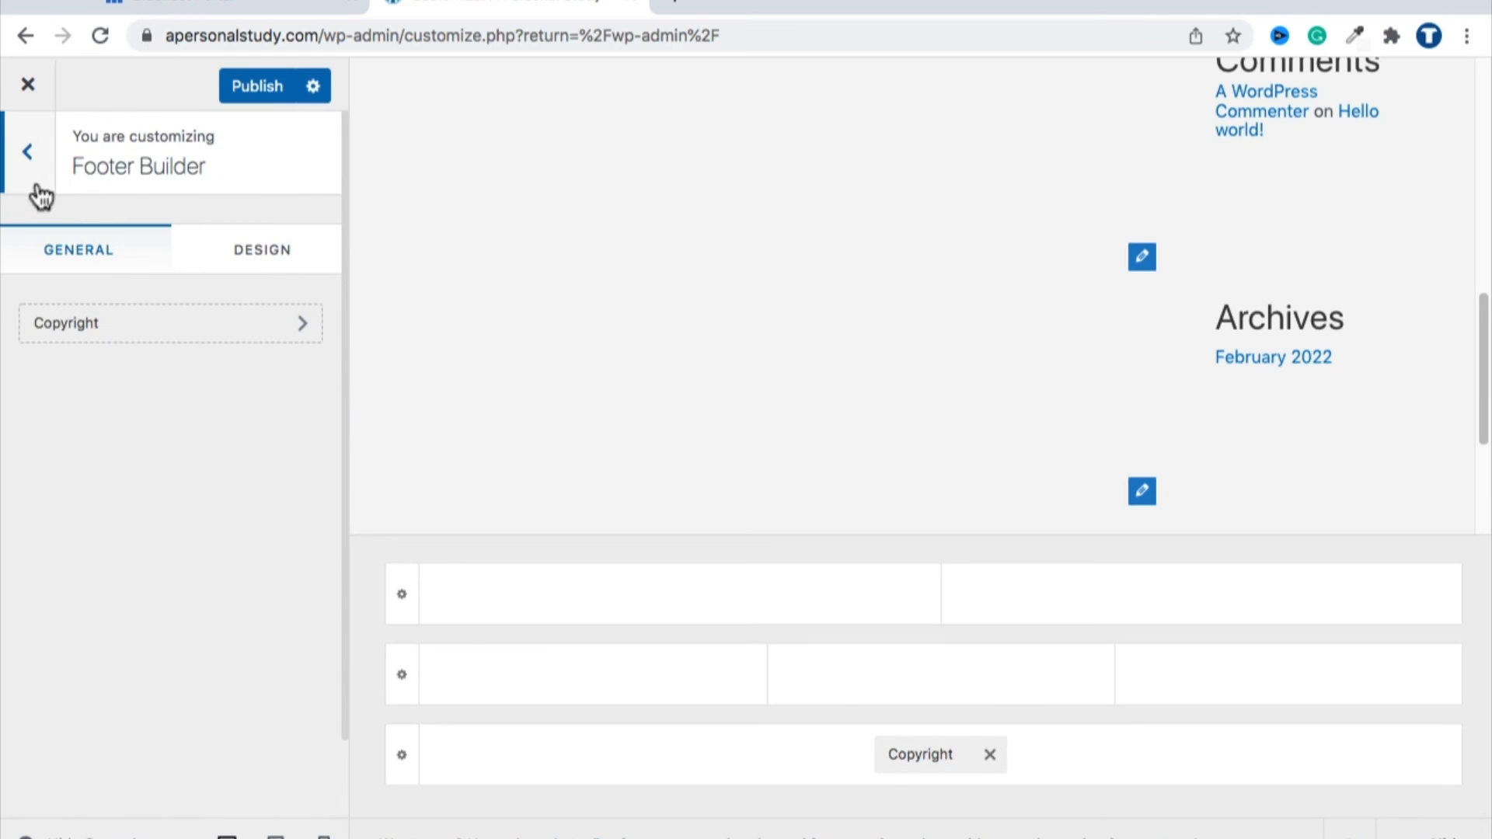
{"action": "left_click", "coordinate": [33, 185]}
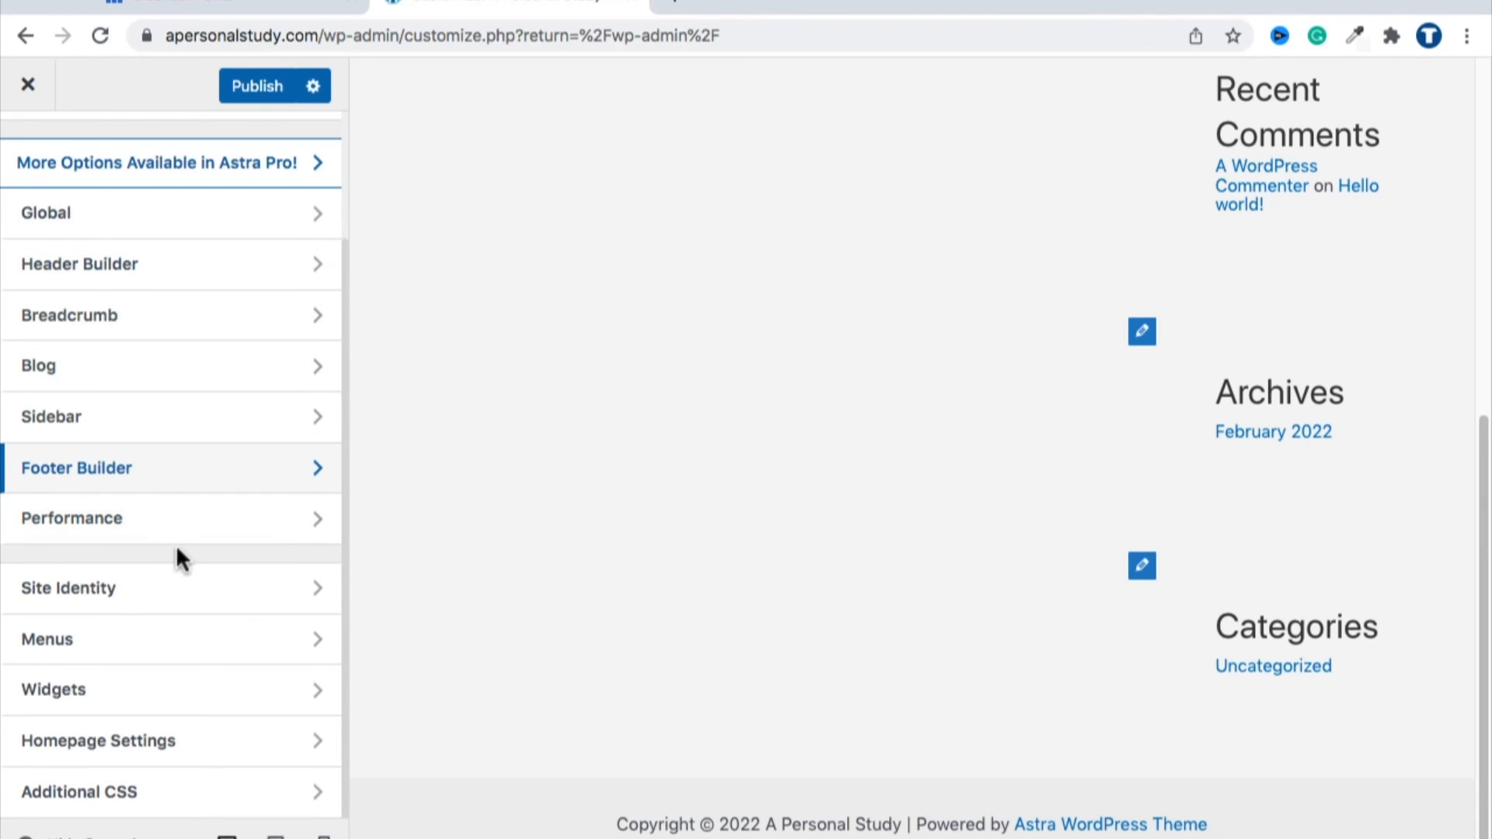
Step: Check the Site Identity options and the Homepage Settings display choices, and return to the customizer's main list
{"action": "left_click", "coordinate": [153, 592]}
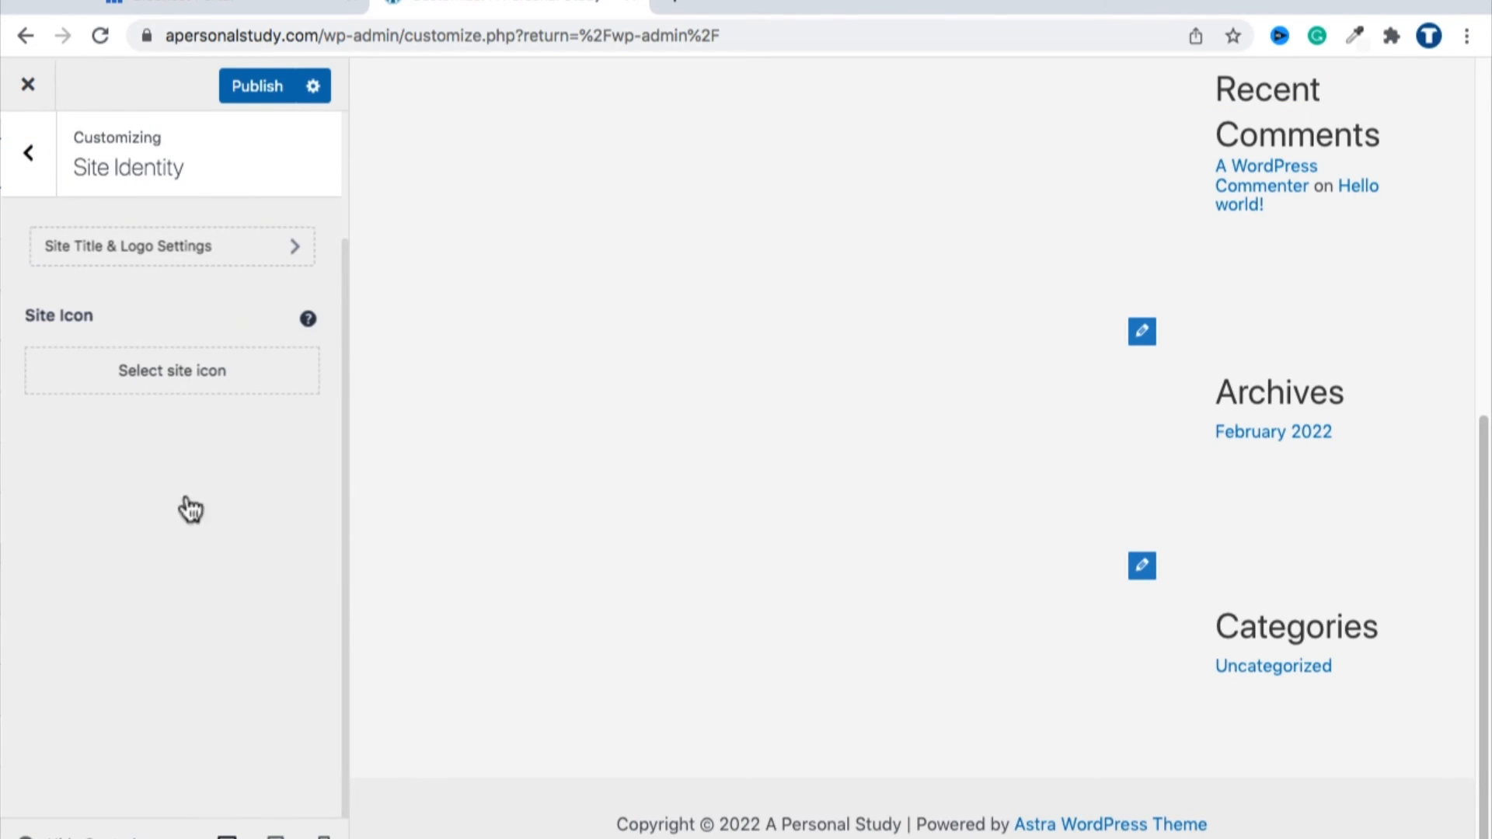
{"action": "left_click", "coordinate": [44, 168]}
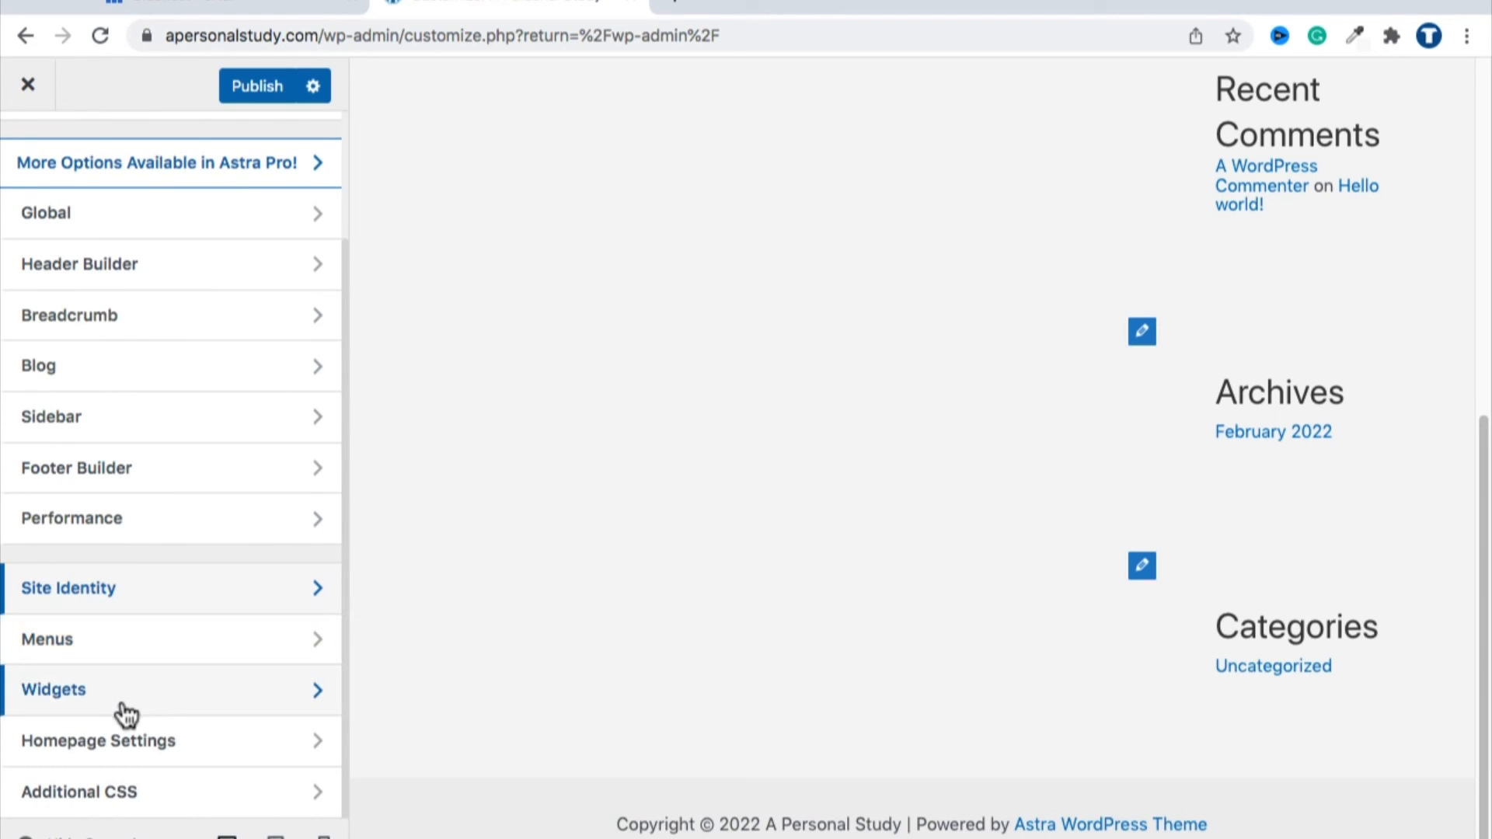
{"action": "left_click", "coordinate": [165, 760]}
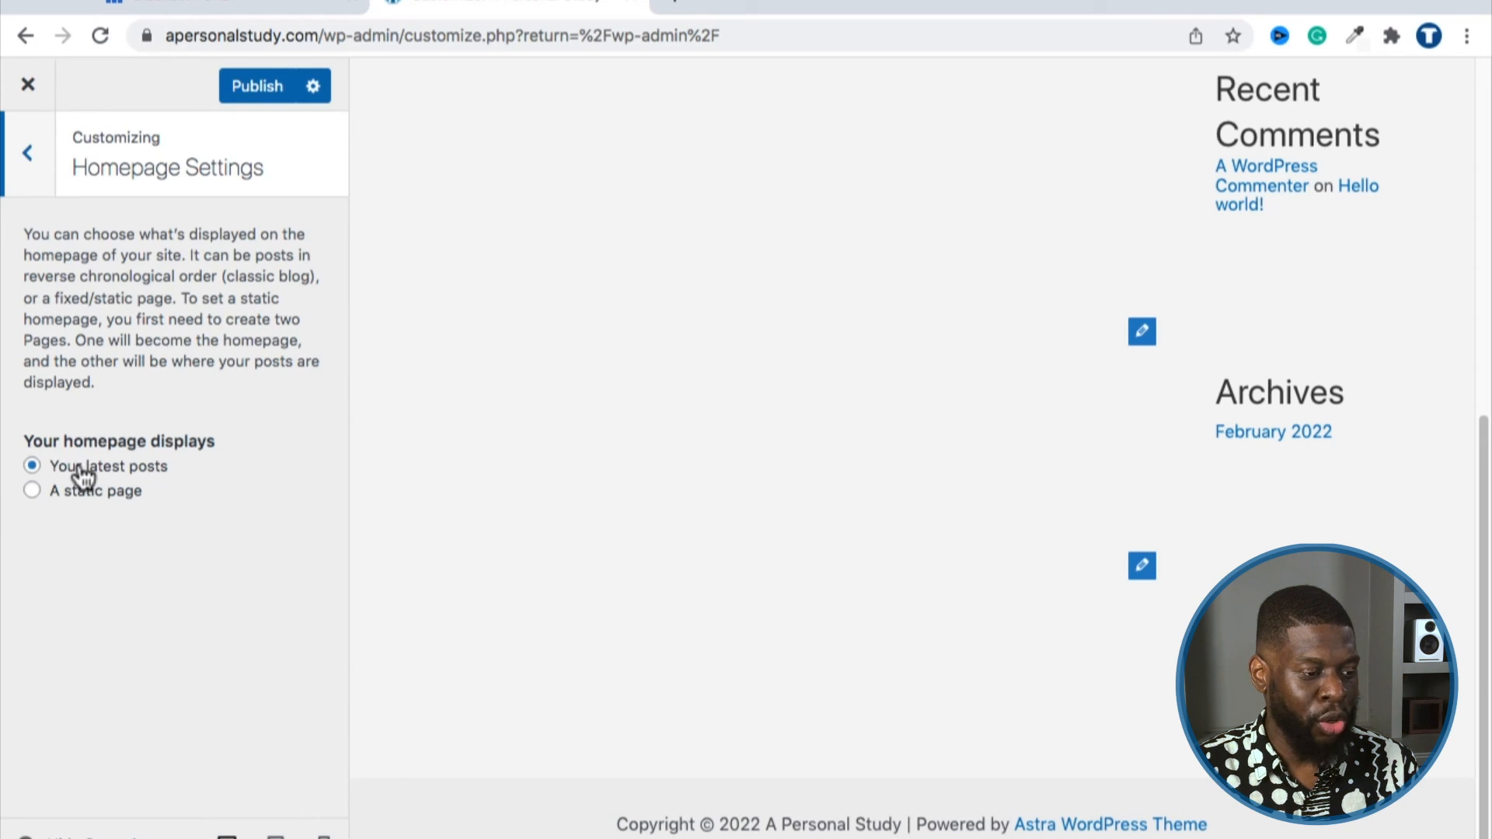
{"action": "left_click", "coordinate": [27, 153]}
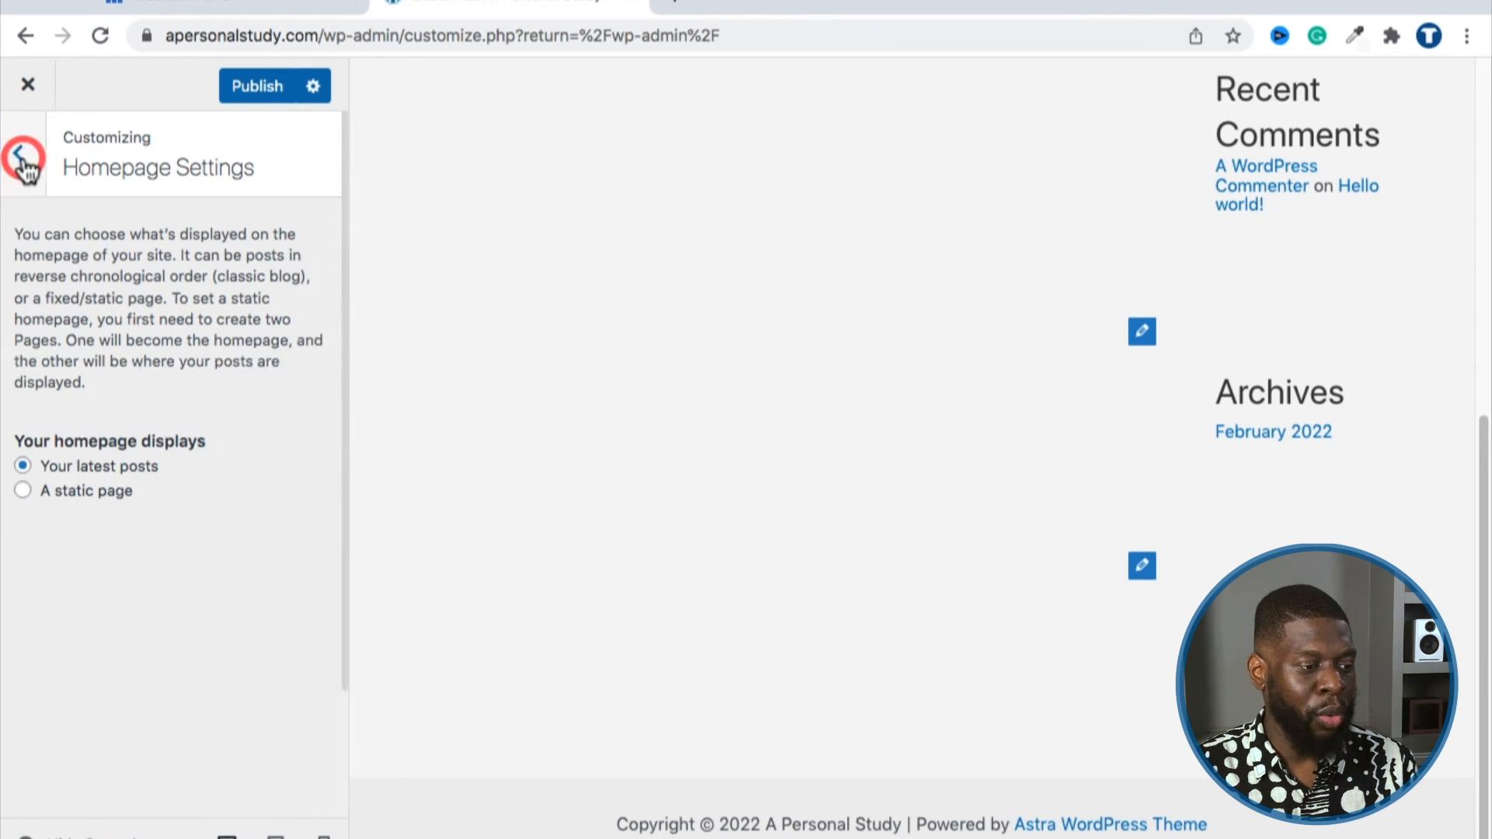
{"action": "scroll", "coordinate": [163, 730], "scroll_direction": "up", "scroll_amount": 3}
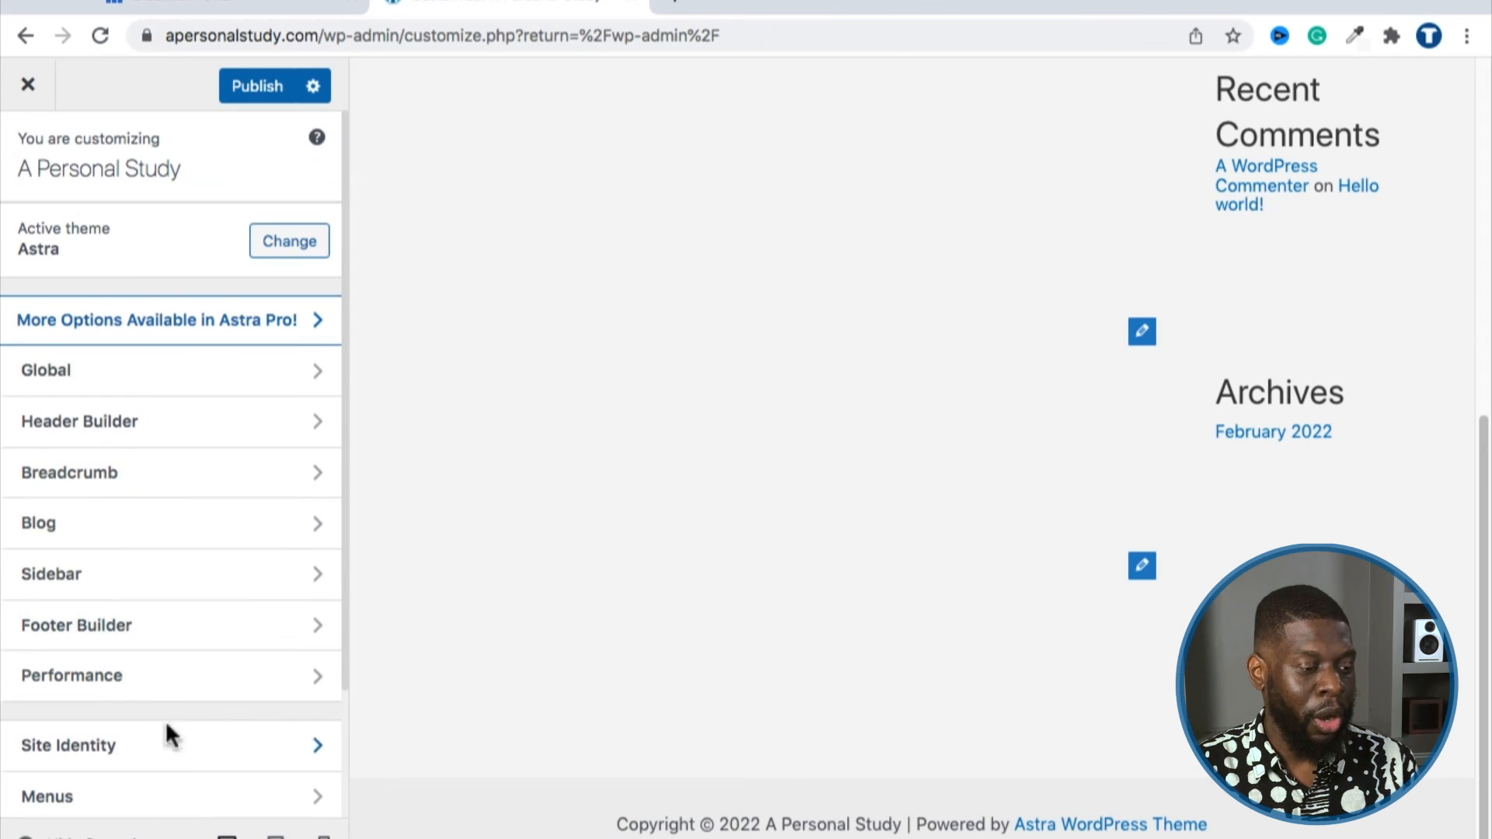
{"action": "scroll", "coordinate": [165, 396], "scroll_direction": "down", "scroll_amount": 2}
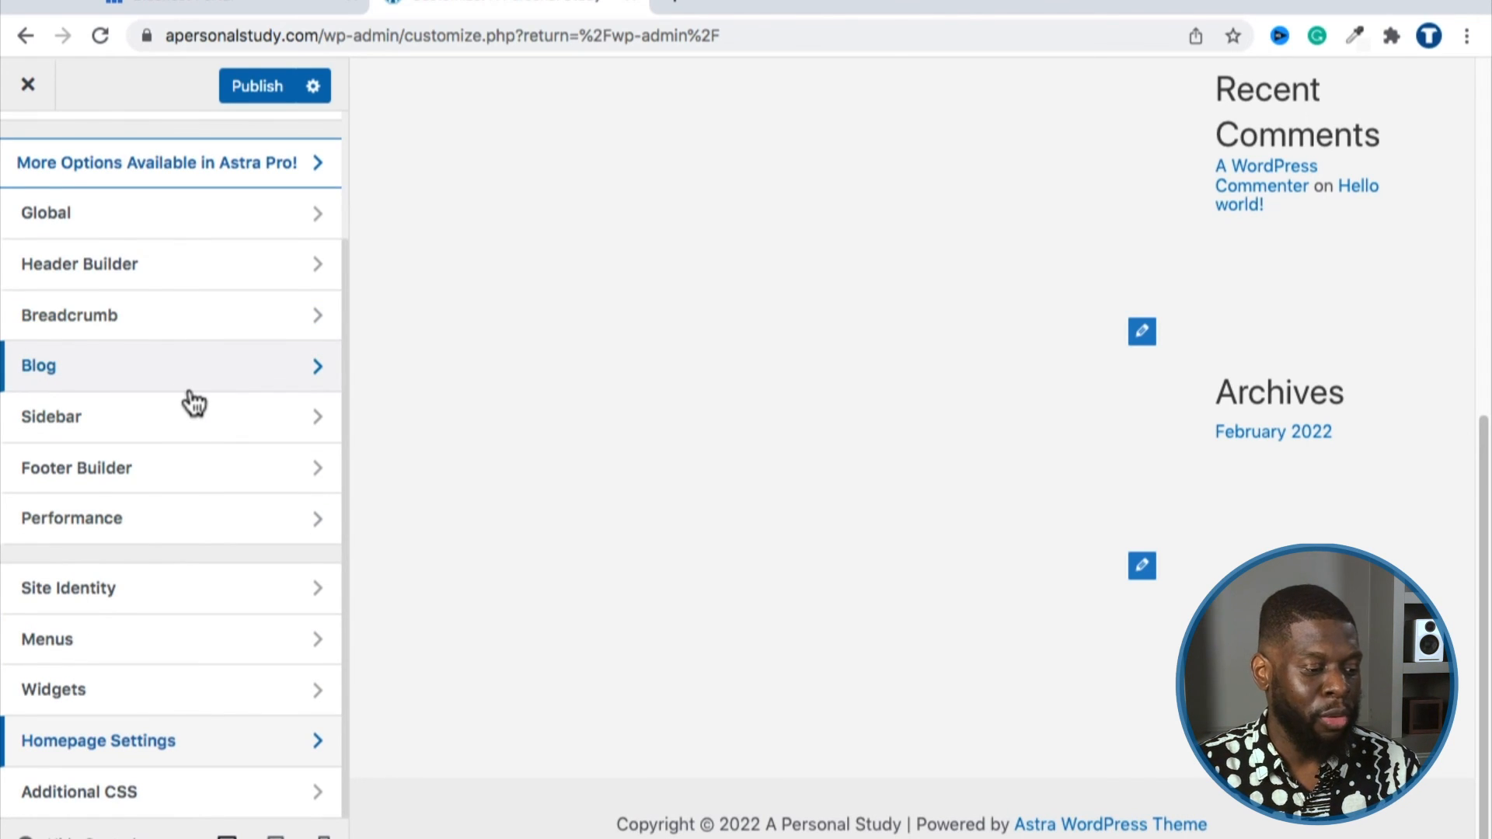
{"action": "scroll", "coordinate": [159, 354], "scroll_direction": "up", "scroll_amount": 2}
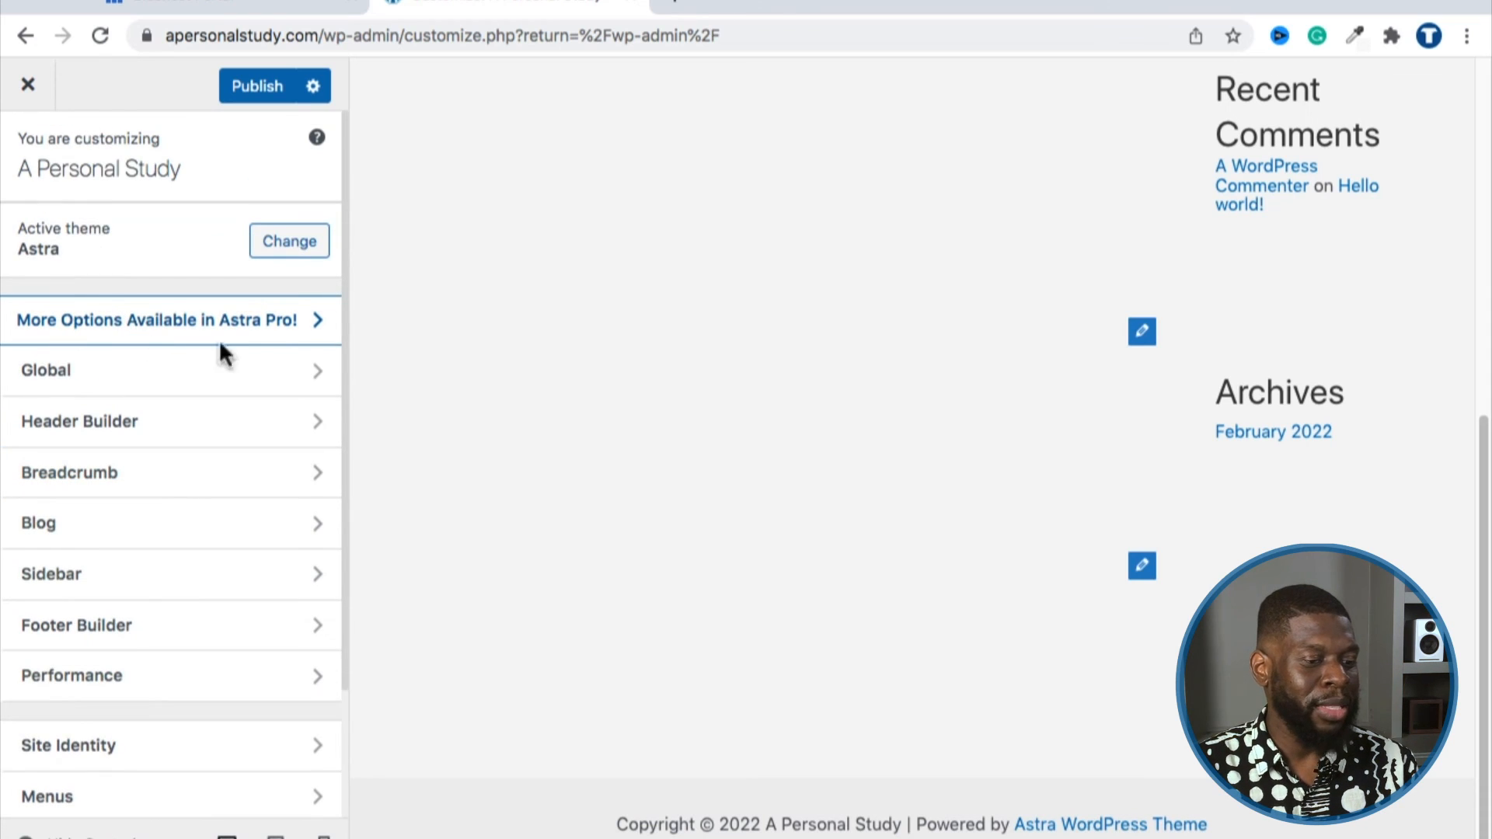
Step: Leave the customizer and view the live A Personal Study homepage down to its footer
{"action": "scroll", "coordinate": [834, 501], "scroll_direction": "up", "scroll_amount": 10}
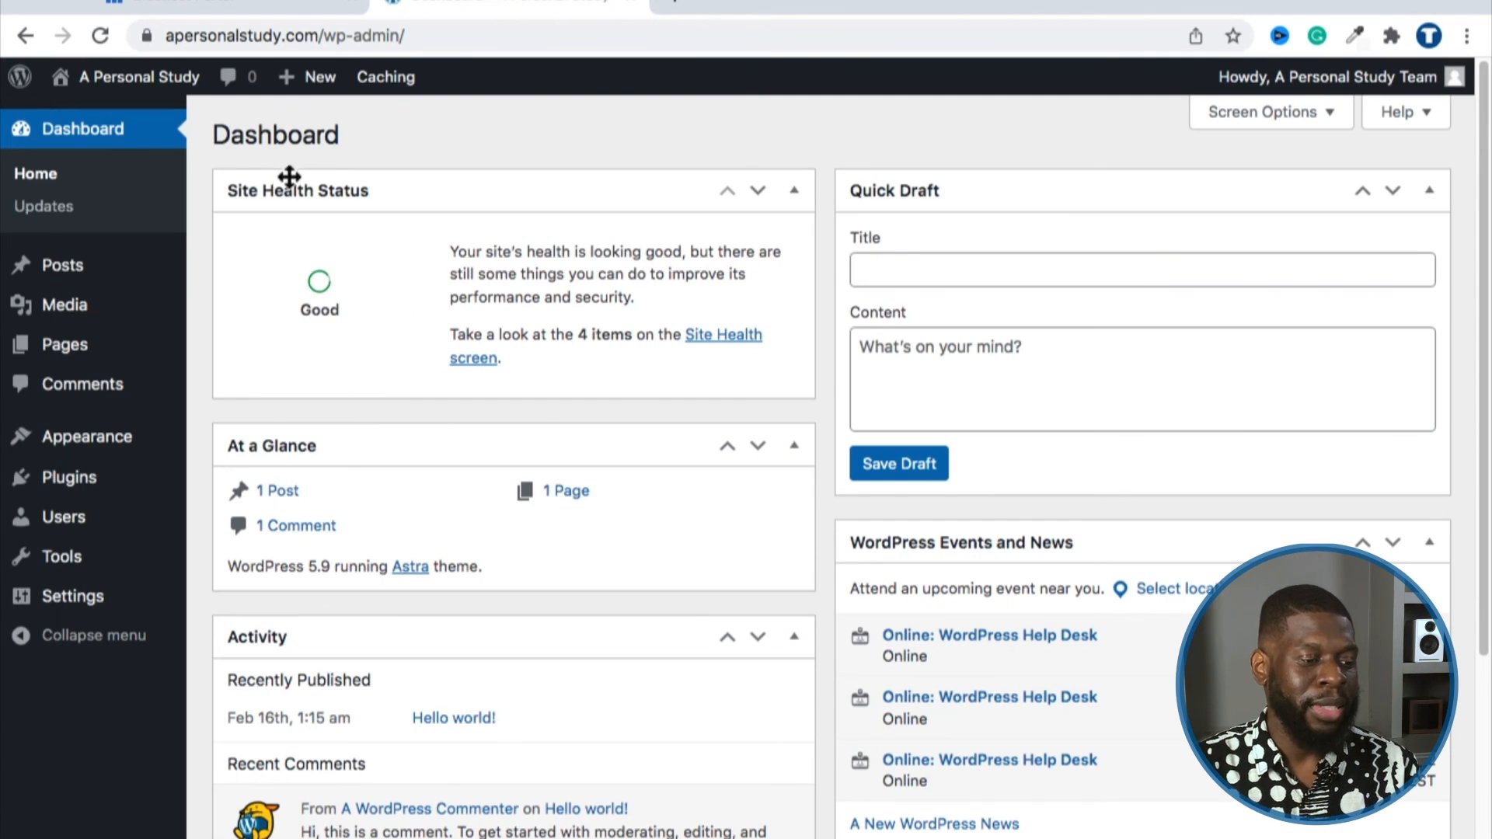
{"action": "mouse_move", "coordinate": [107, 80]}
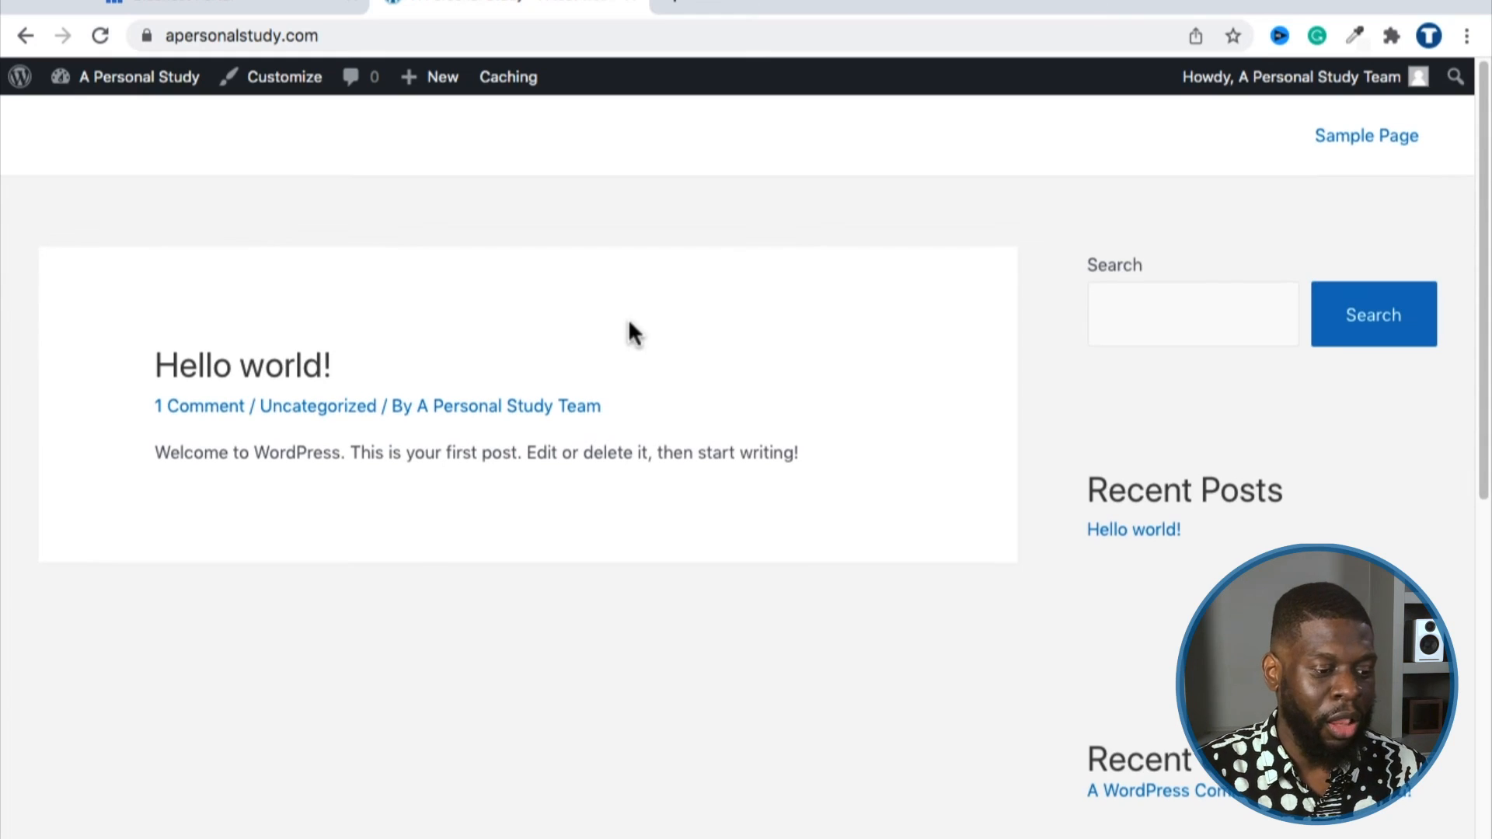
{"action": "scroll", "coordinate": [634, 358], "scroll_direction": "down", "scroll_amount": 8}
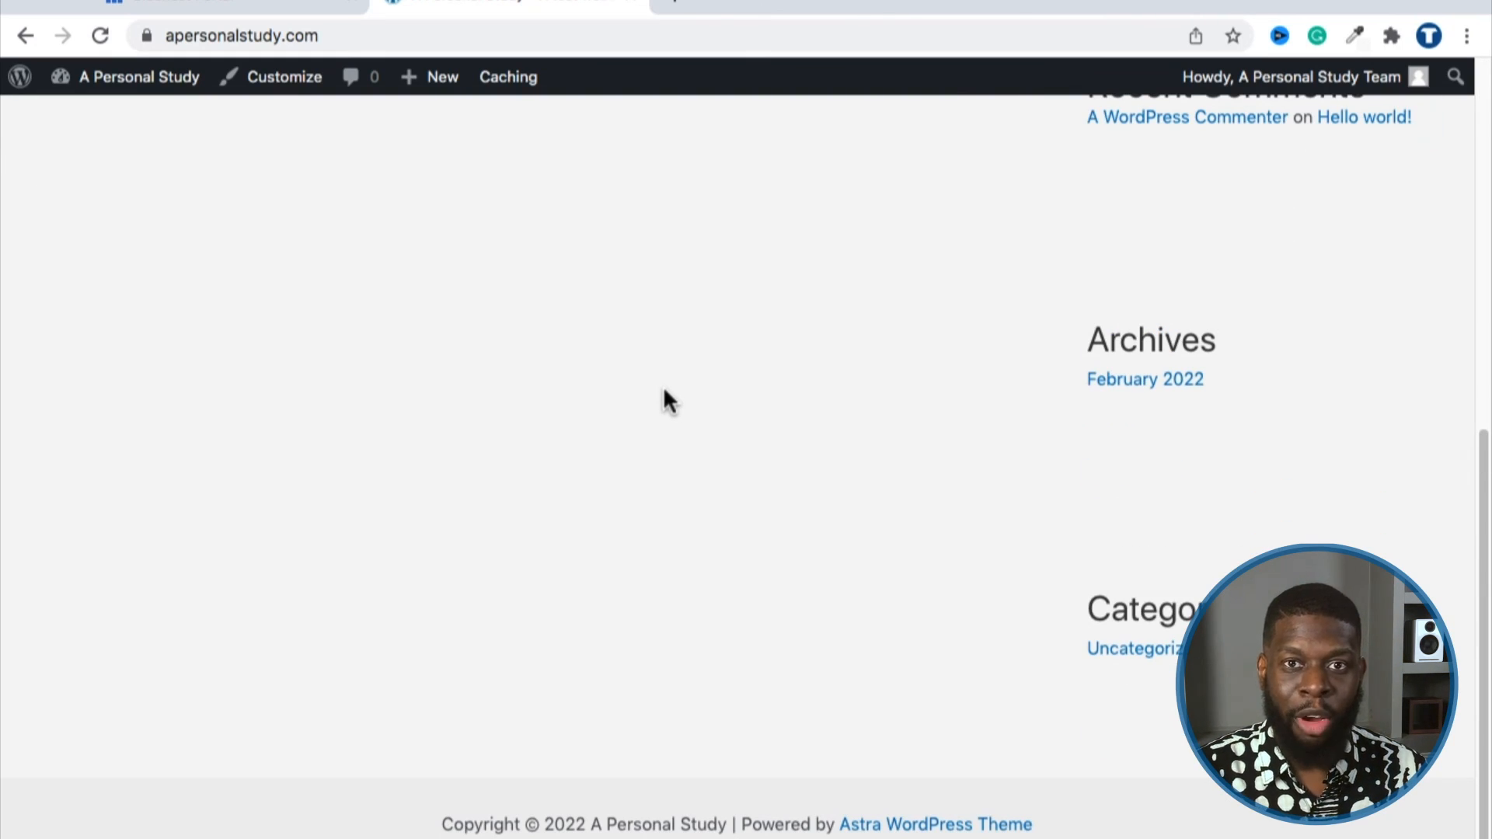